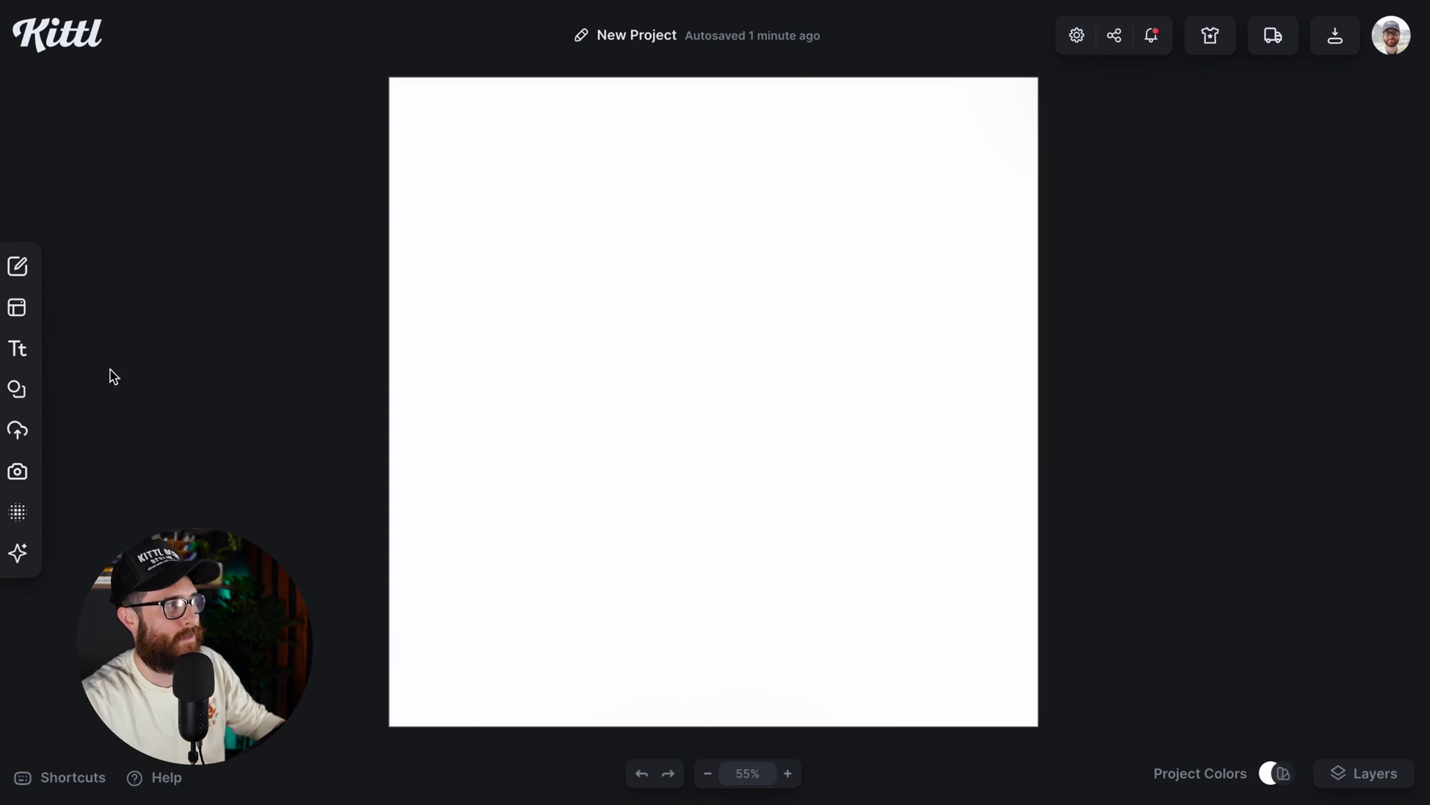
Add the portrait photo from Uploads to the canvas and enlarge it.
{"action": "mouse_move", "coordinate": [18, 472]}
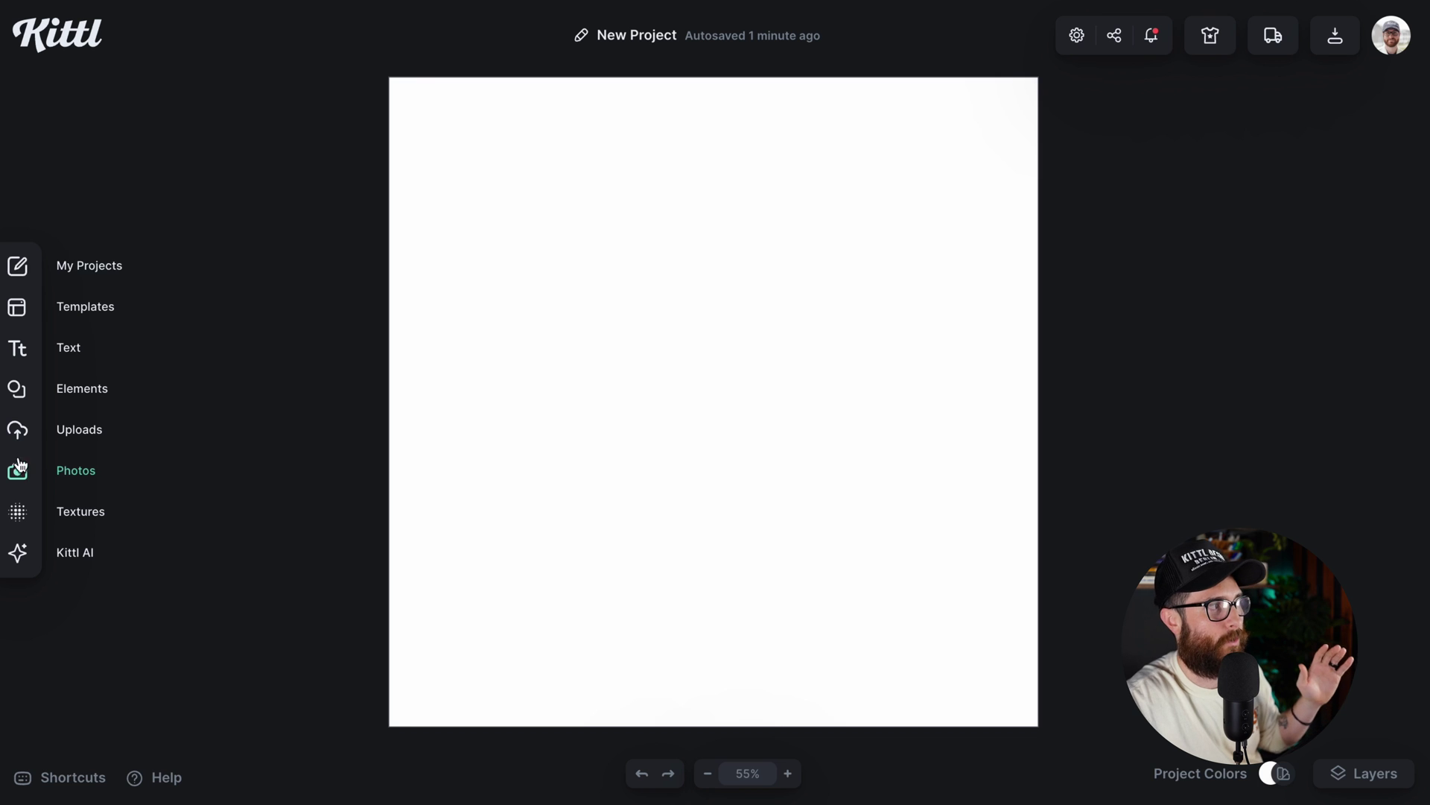
{"action": "left_click", "coordinate": [23, 429]}
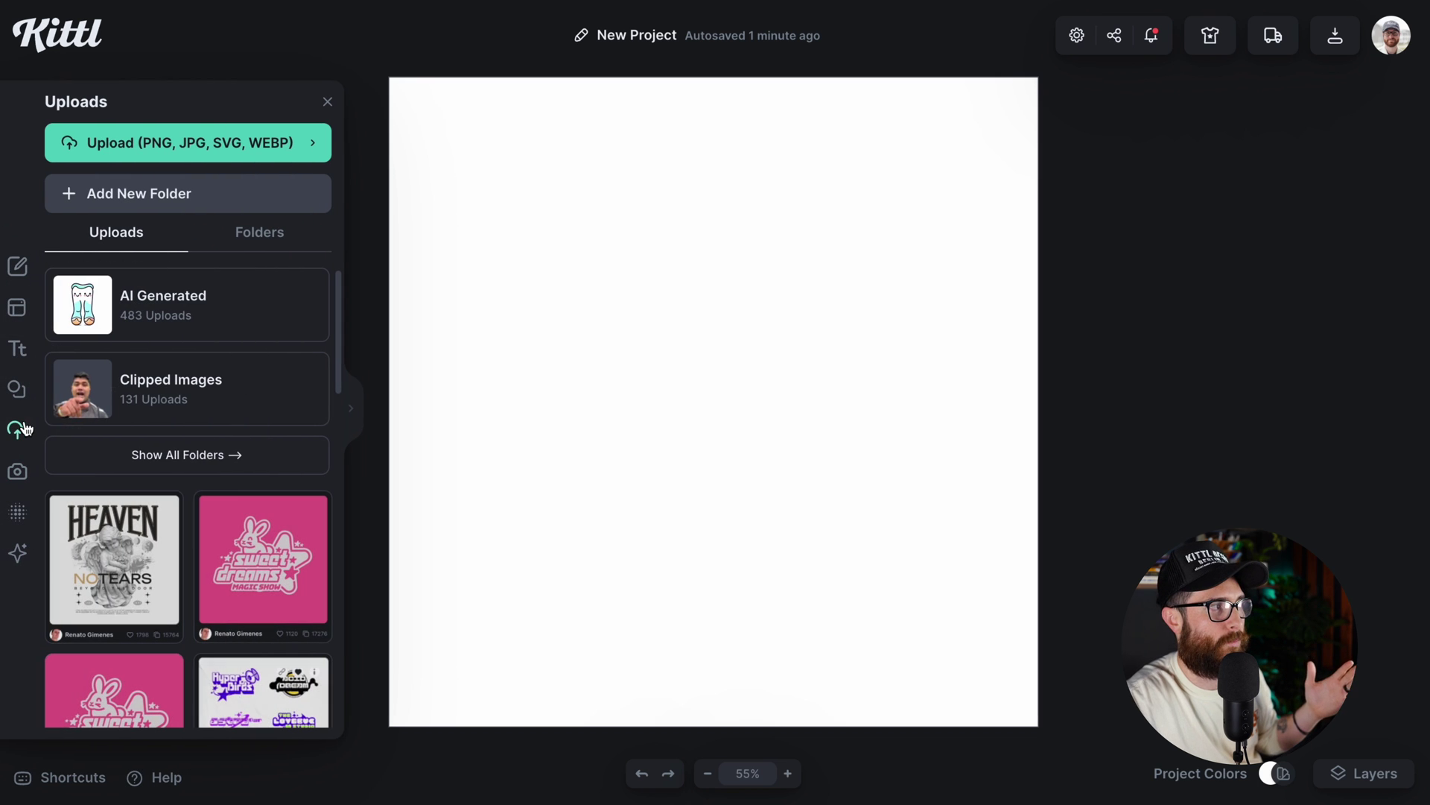
{"action": "scroll", "coordinate": [150, 479], "scroll_direction": "down", "scroll_amount": 3}
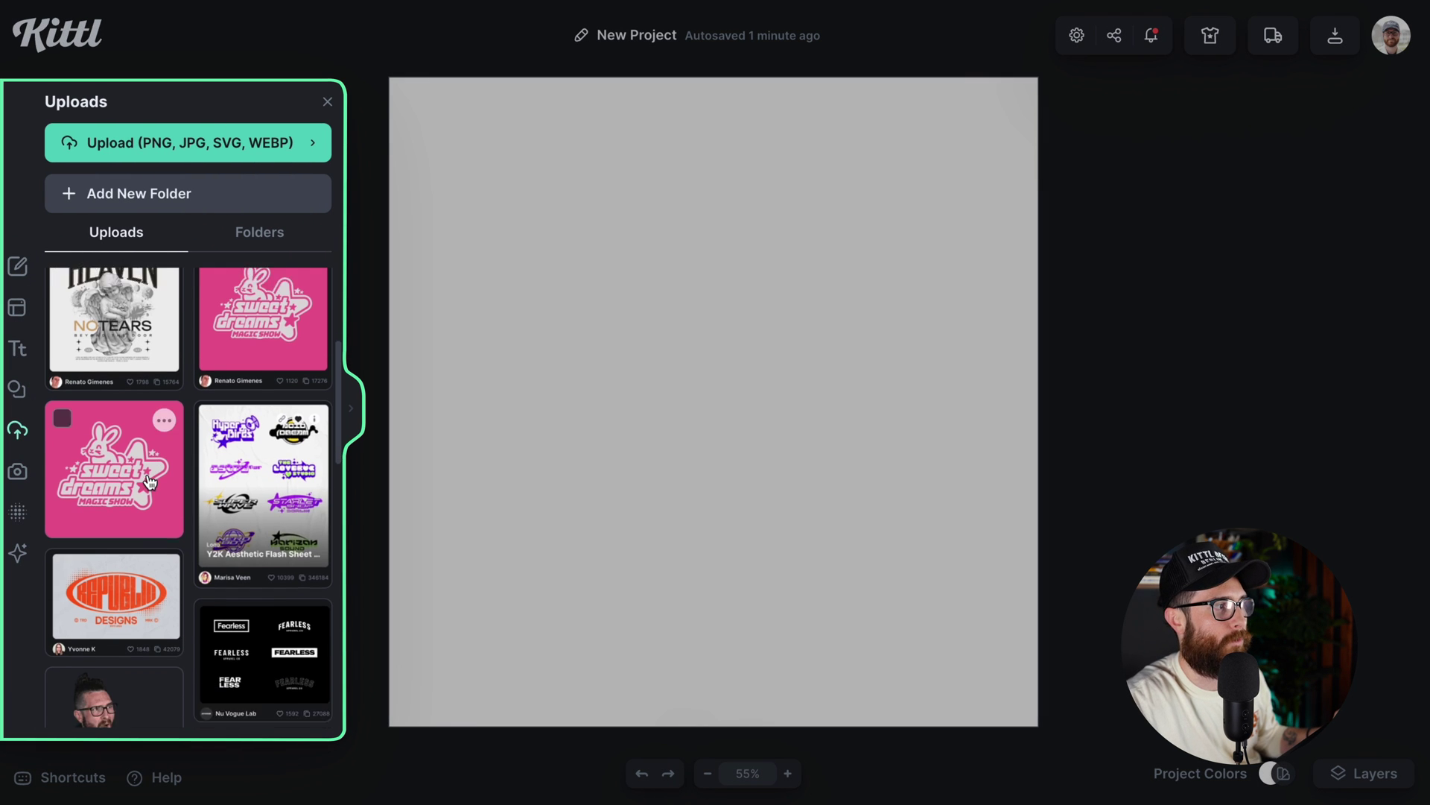
{"action": "scroll", "coordinate": [149, 482], "scroll_direction": "down", "scroll_amount": 1}
{"action": "left_click", "coordinate": [151, 671]}
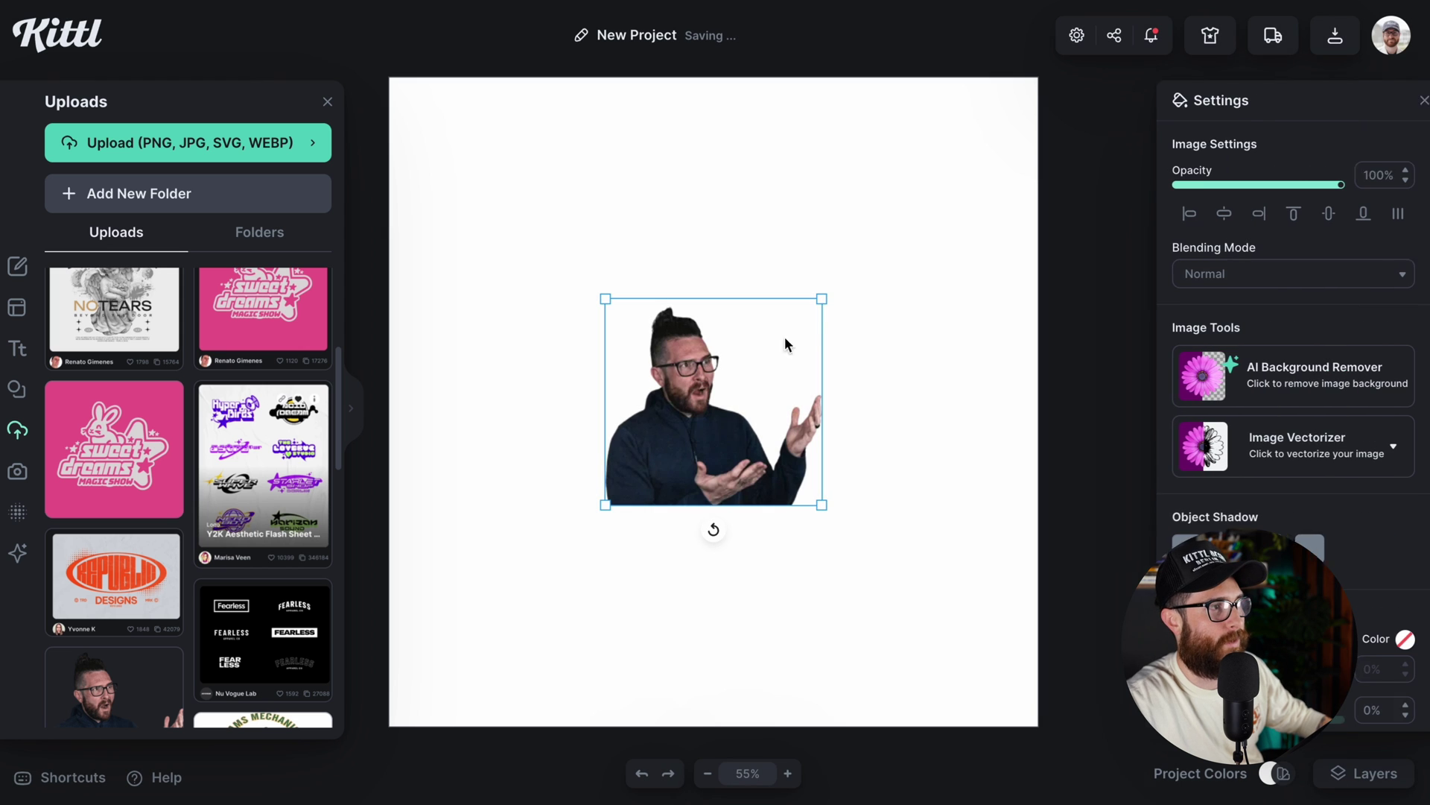
{"action": "left_click_drag", "start_coordinate": [822, 299], "coordinate": [971, 157]}
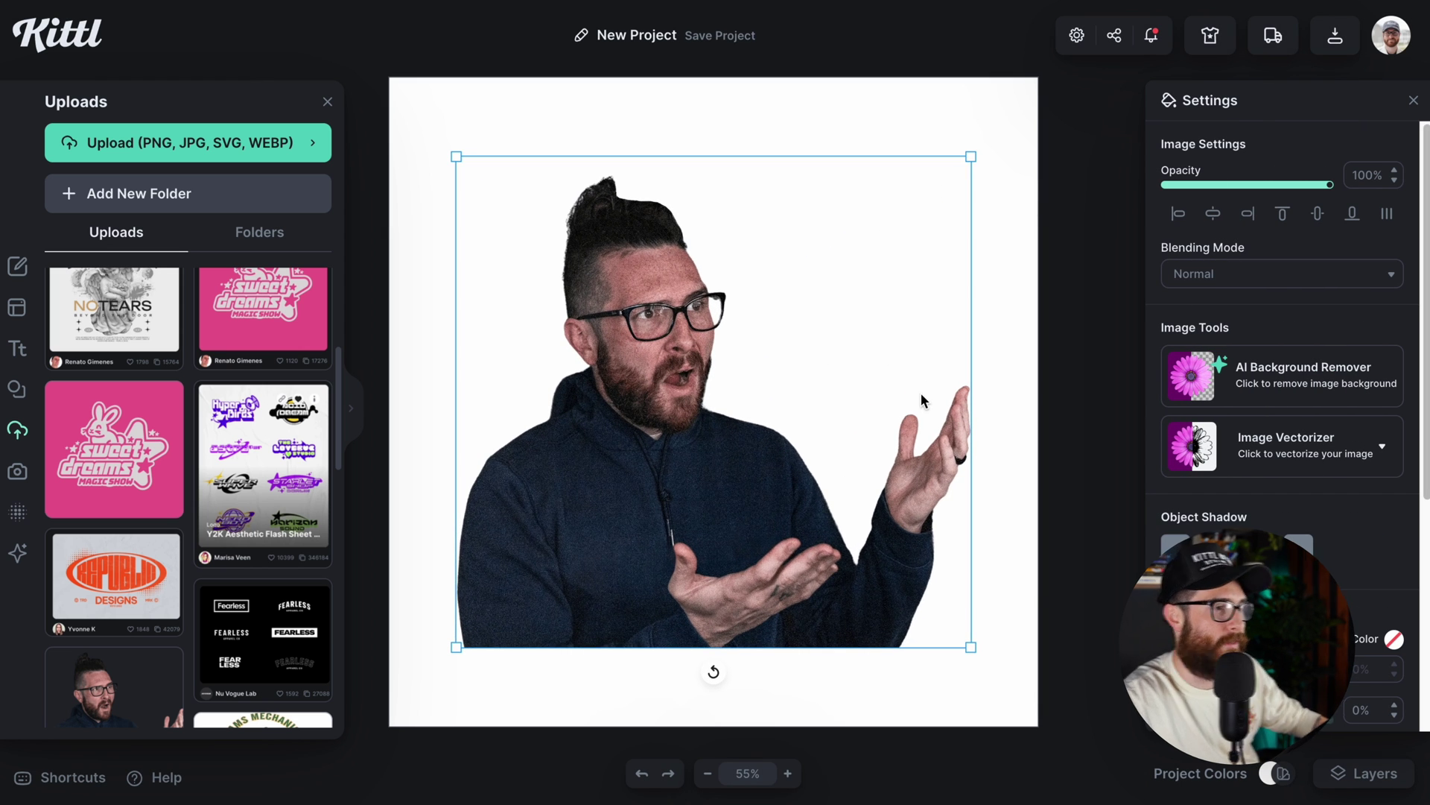
Raise the portrait photo's brightness to 20%, then deselect it.
{"action": "scroll", "coordinate": [1222, 496], "scroll_direction": "down", "scroll_amount": 3}
{"action": "scroll", "coordinate": [1221, 496], "scroll_direction": "down", "scroll_amount": 1}
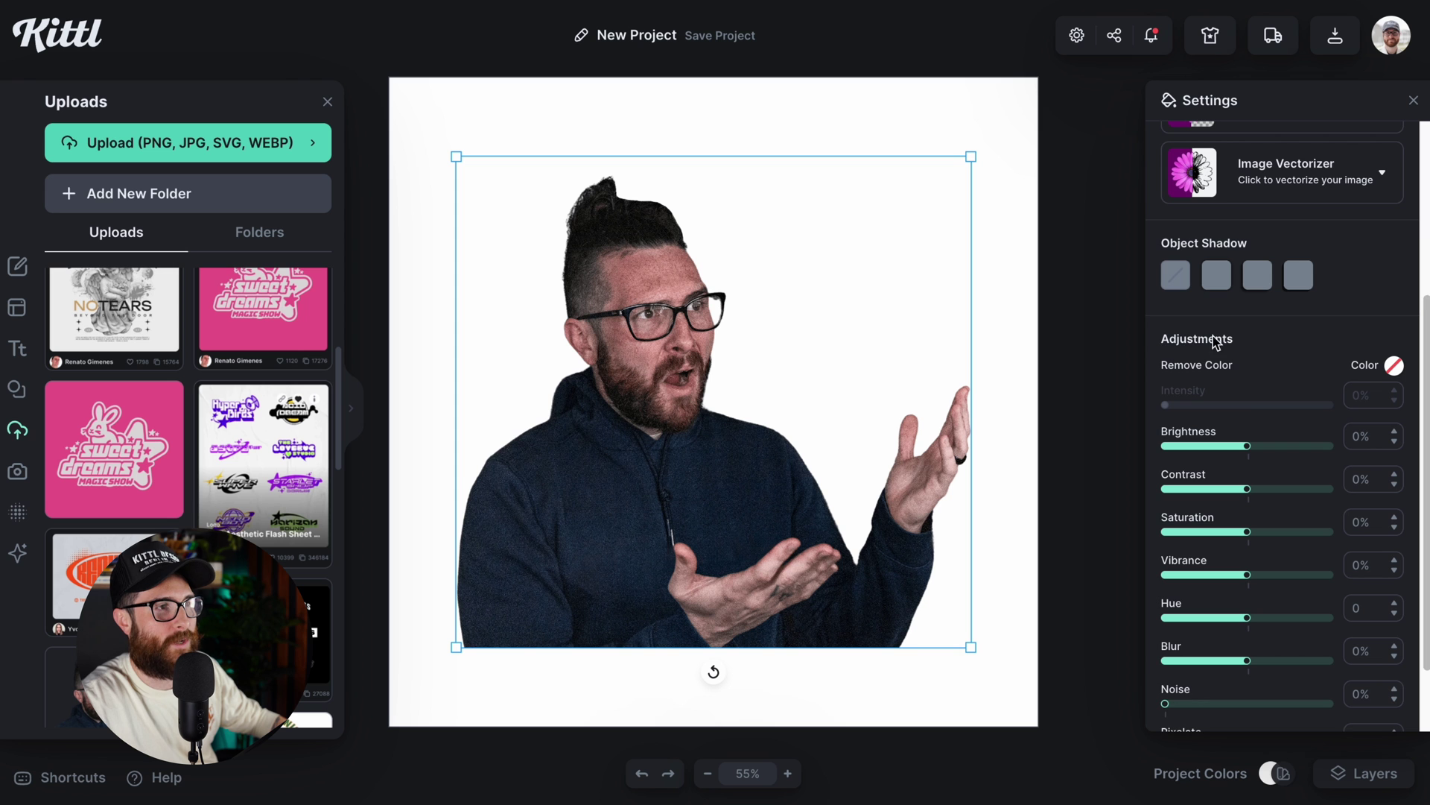
{"action": "scroll", "coordinate": [1248, 388], "scroll_direction": "down", "scroll_amount": 1}
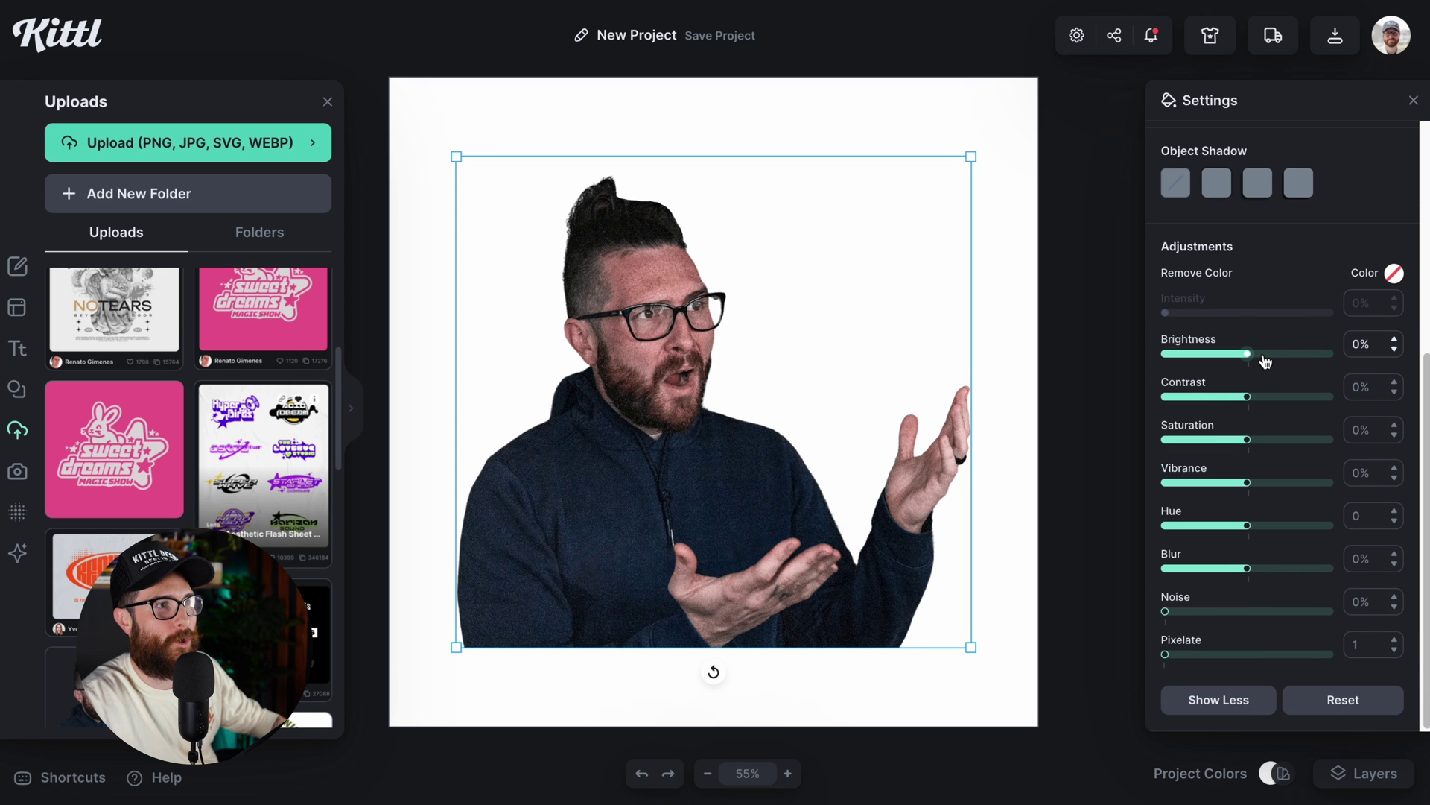
{"action": "mouse_move", "coordinate": [1265, 360]}
{"action": "left_mouse_down"}
{"action": "mouse_move", "coordinate": [1279, 361]}
{"action": "mouse_move", "coordinate": [1226, 360]}
{"action": "mouse_move", "coordinate": [1265, 362]}
{"action": "left_mouse_up"}
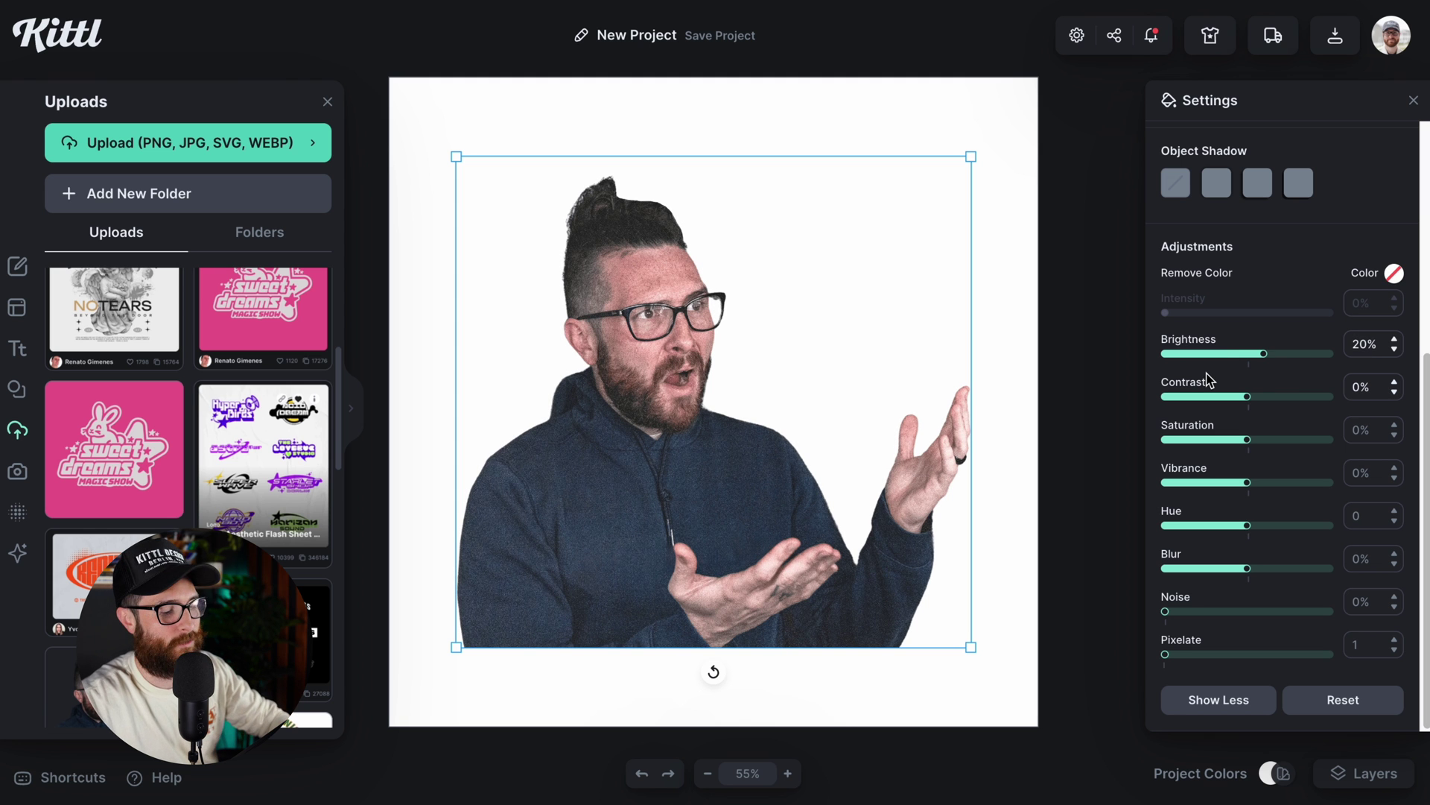
{"action": "left_click", "coordinate": [909, 383]}
Remove the trial portrait and search stock photos for 'national park'.
{"action": "left_click", "coordinate": [683, 461]}
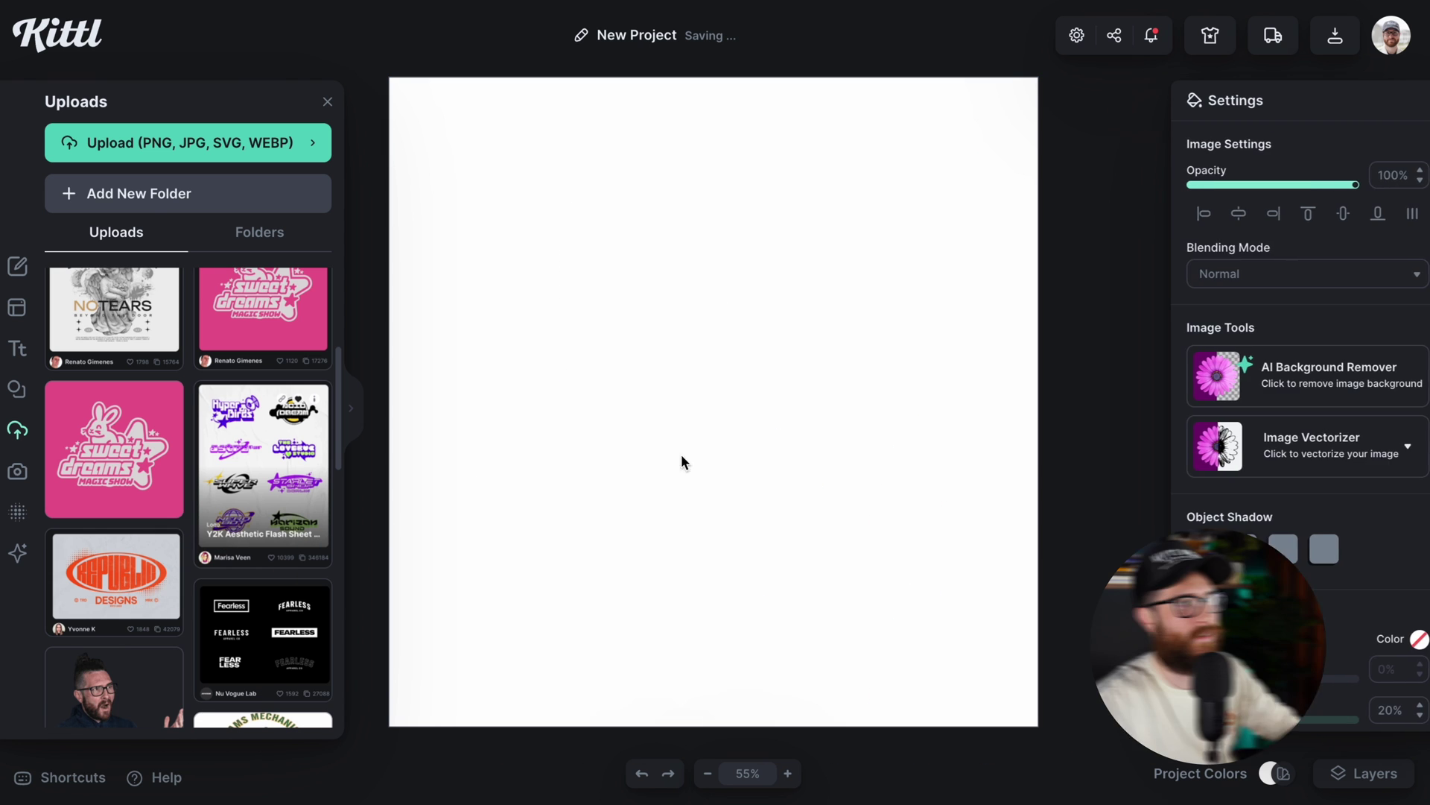
{"action": "left_click", "coordinate": [17, 471]}
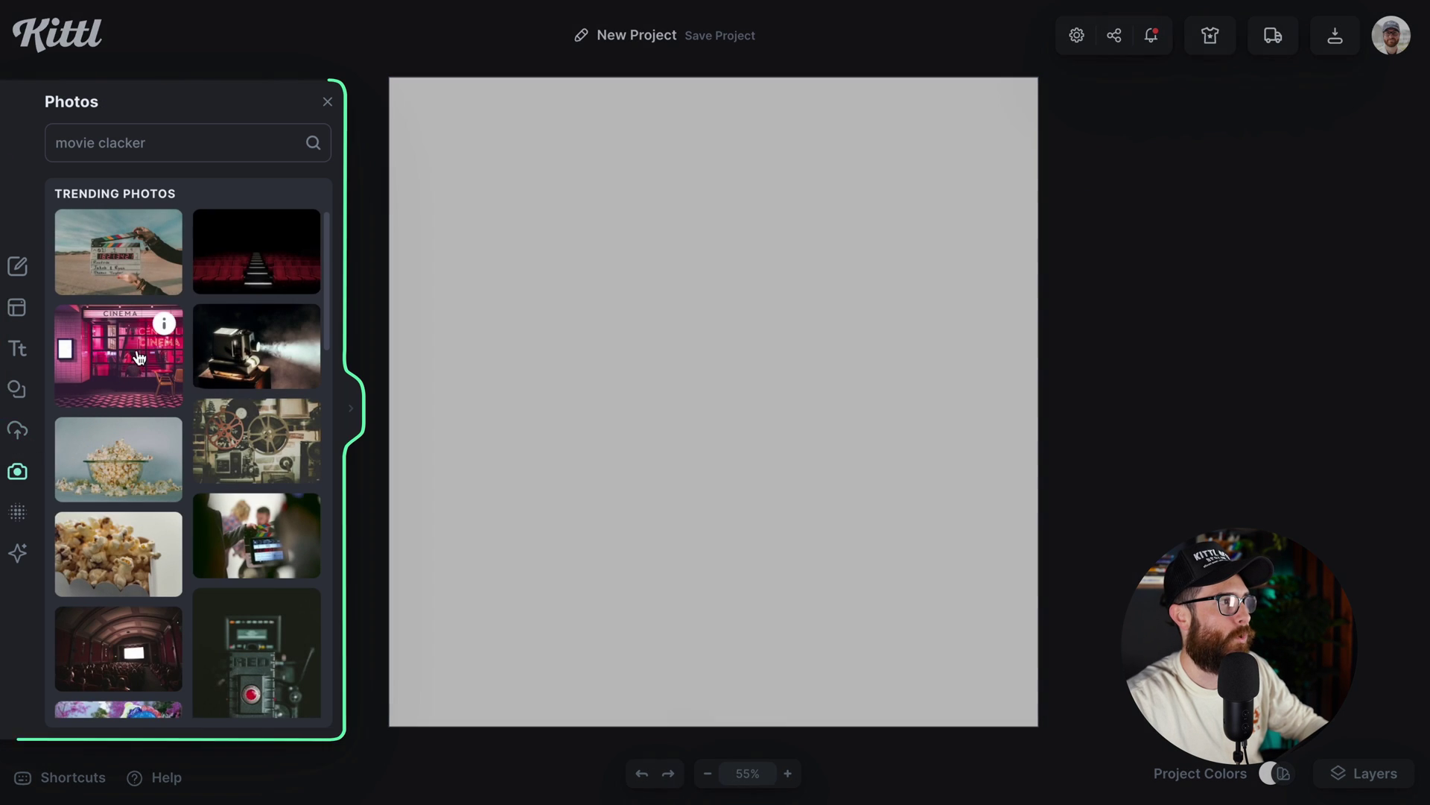
{"action": "left_click", "coordinate": [205, 145]}
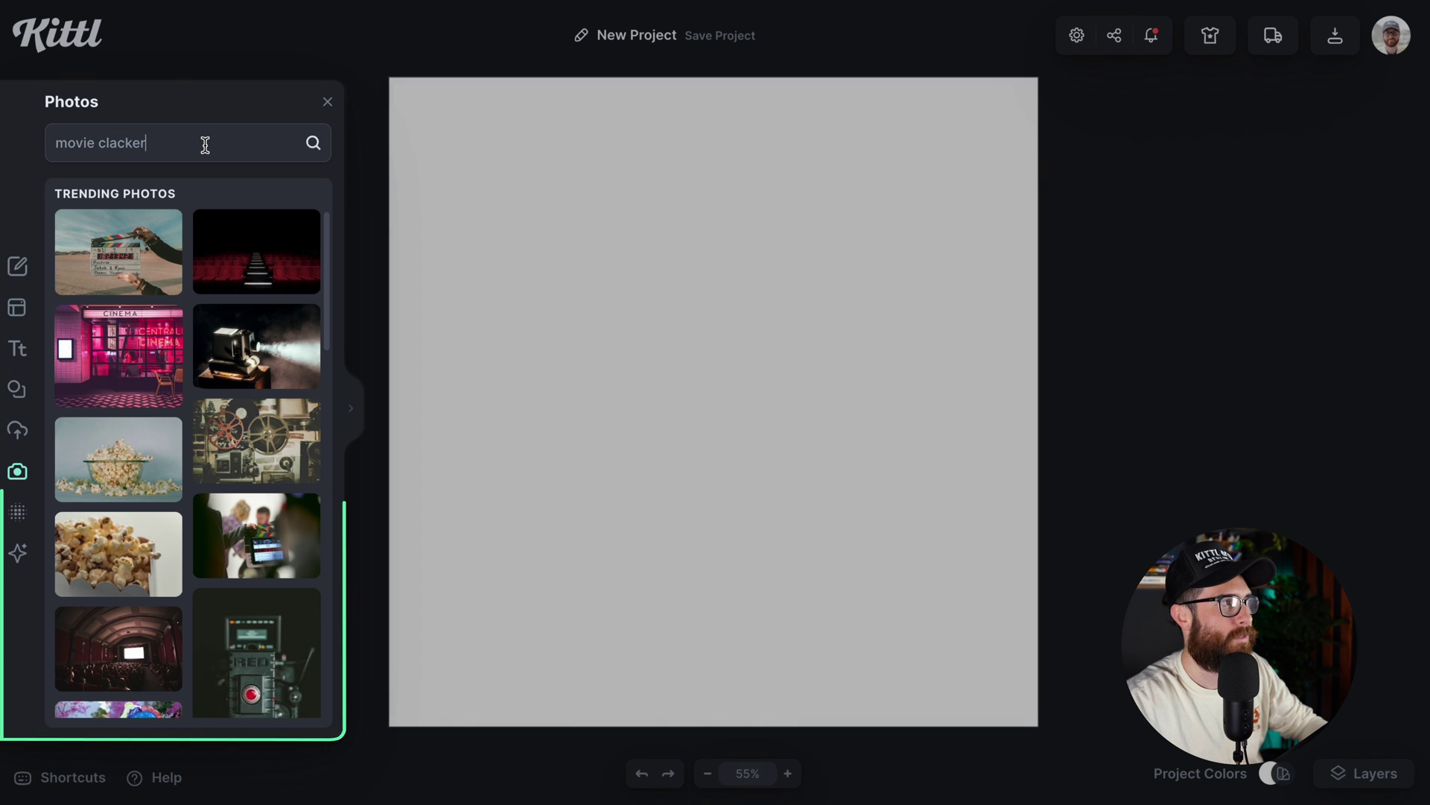
{"action": "triple_click", "coordinate": [205, 144]}
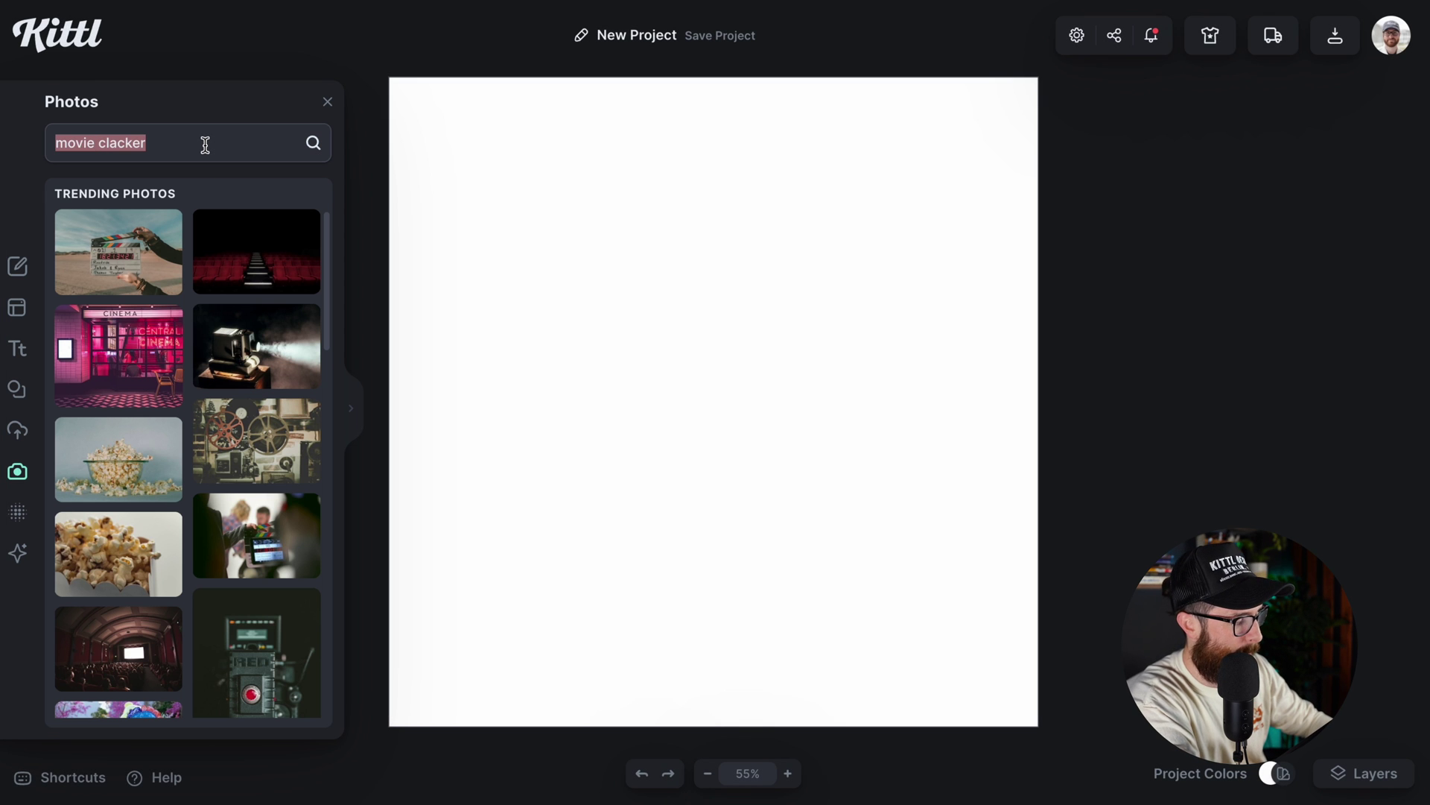
{"action": "type", "text": "national pa"}
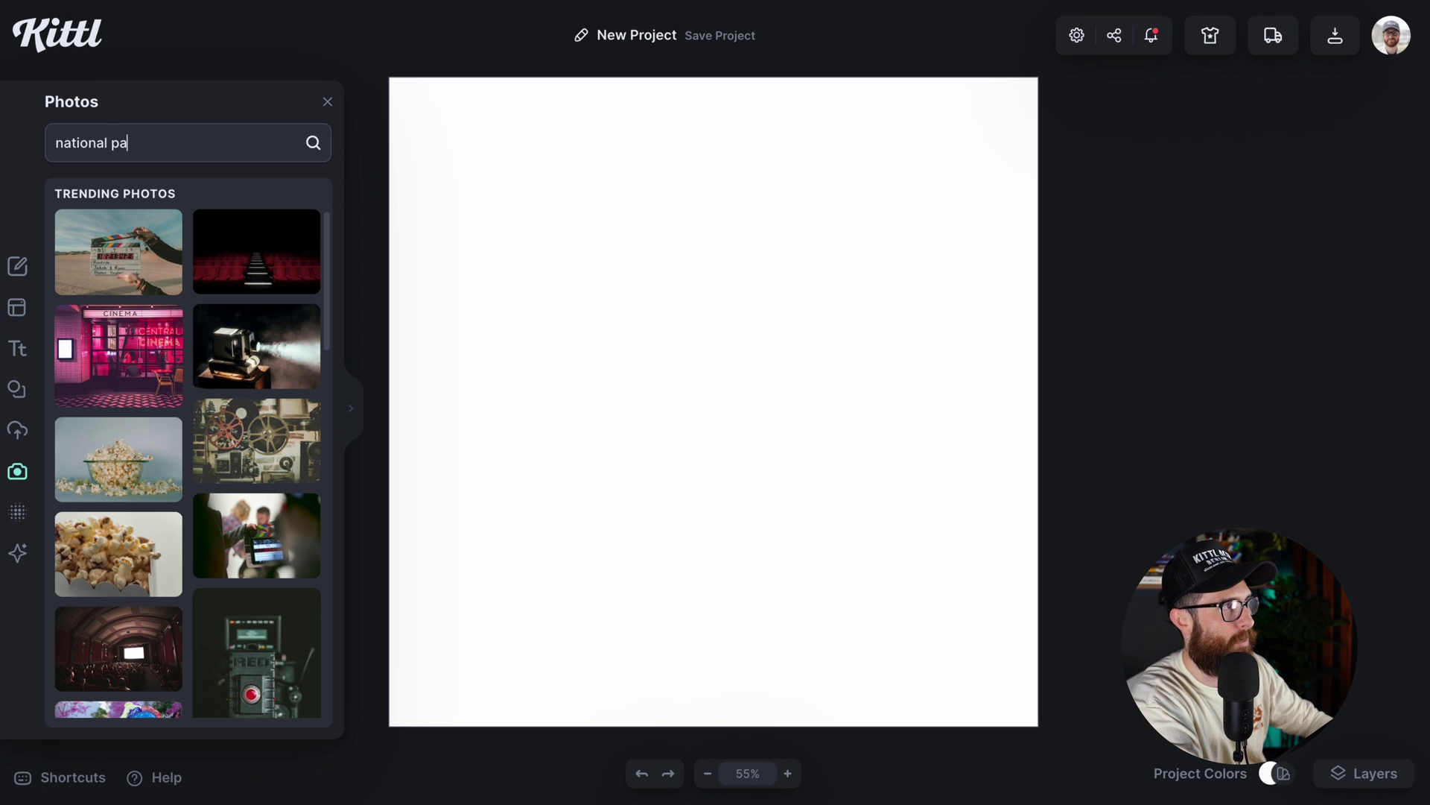
{"action": "type", "text": "rk"}
{"action": "key", "text": "Return"}
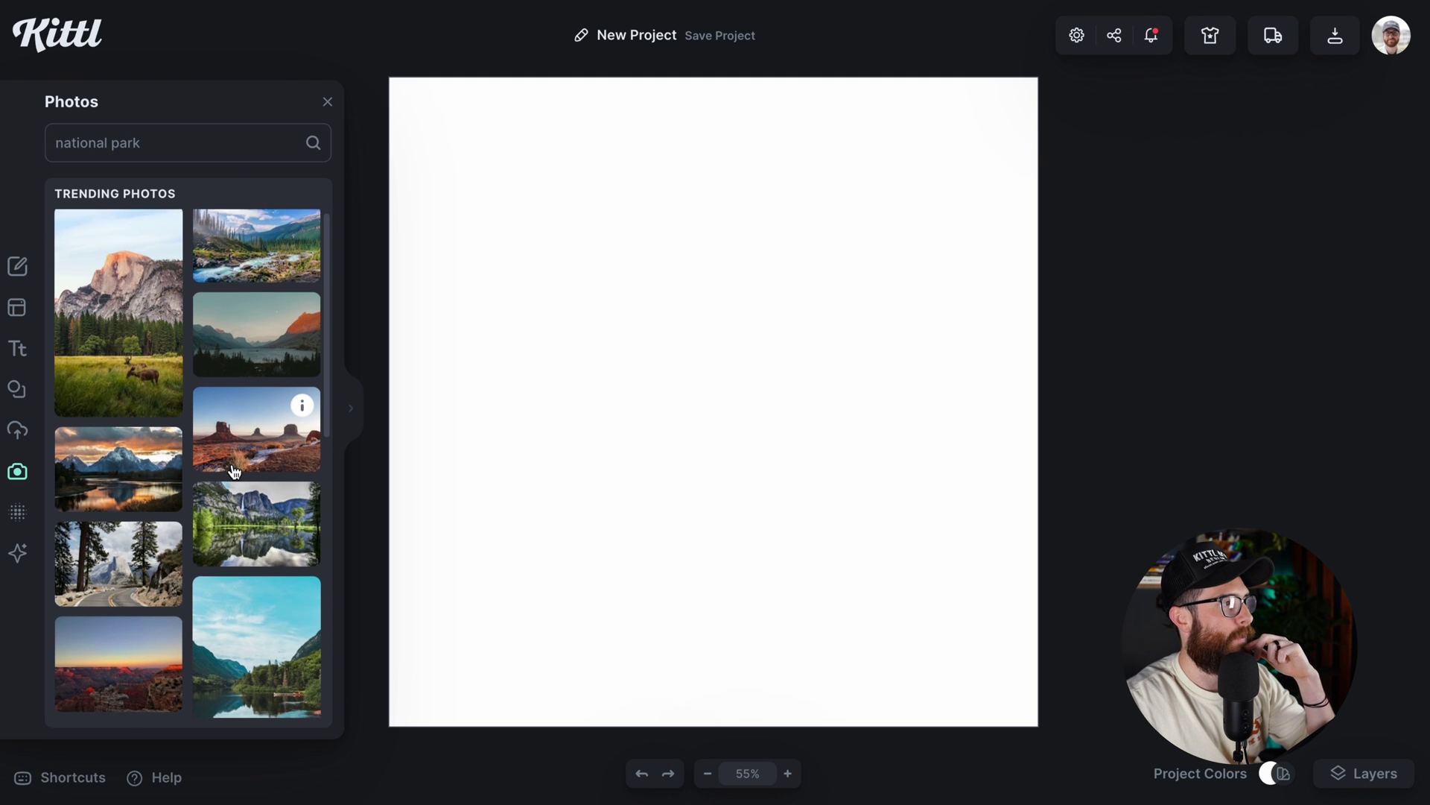
Add the redwood forest photo from the search results to the canvas.
{"action": "scroll", "coordinate": [233, 471], "scroll_direction": "down", "scroll_amount": 5}
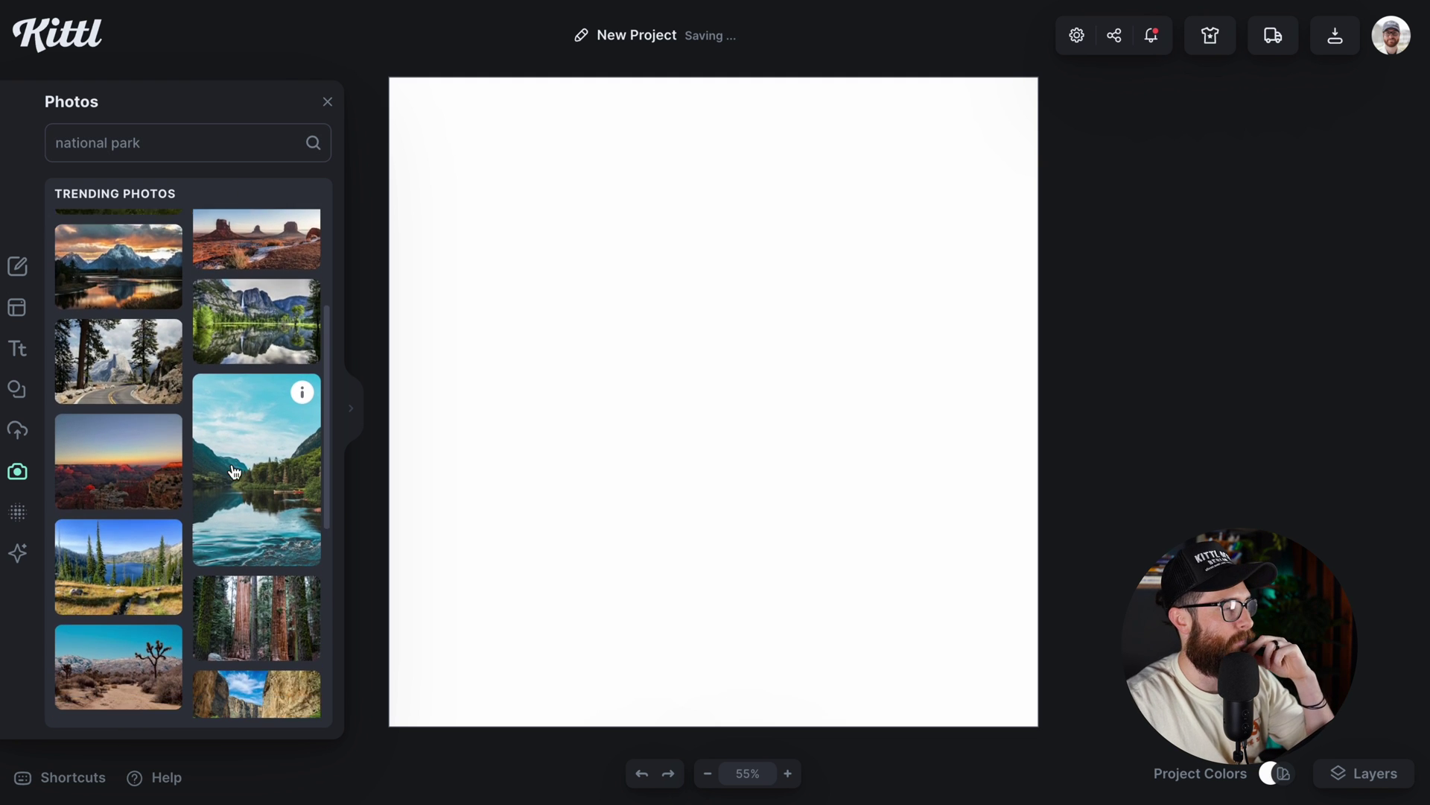
{"action": "scroll", "coordinate": [233, 470], "scroll_direction": "down", "scroll_amount": 2}
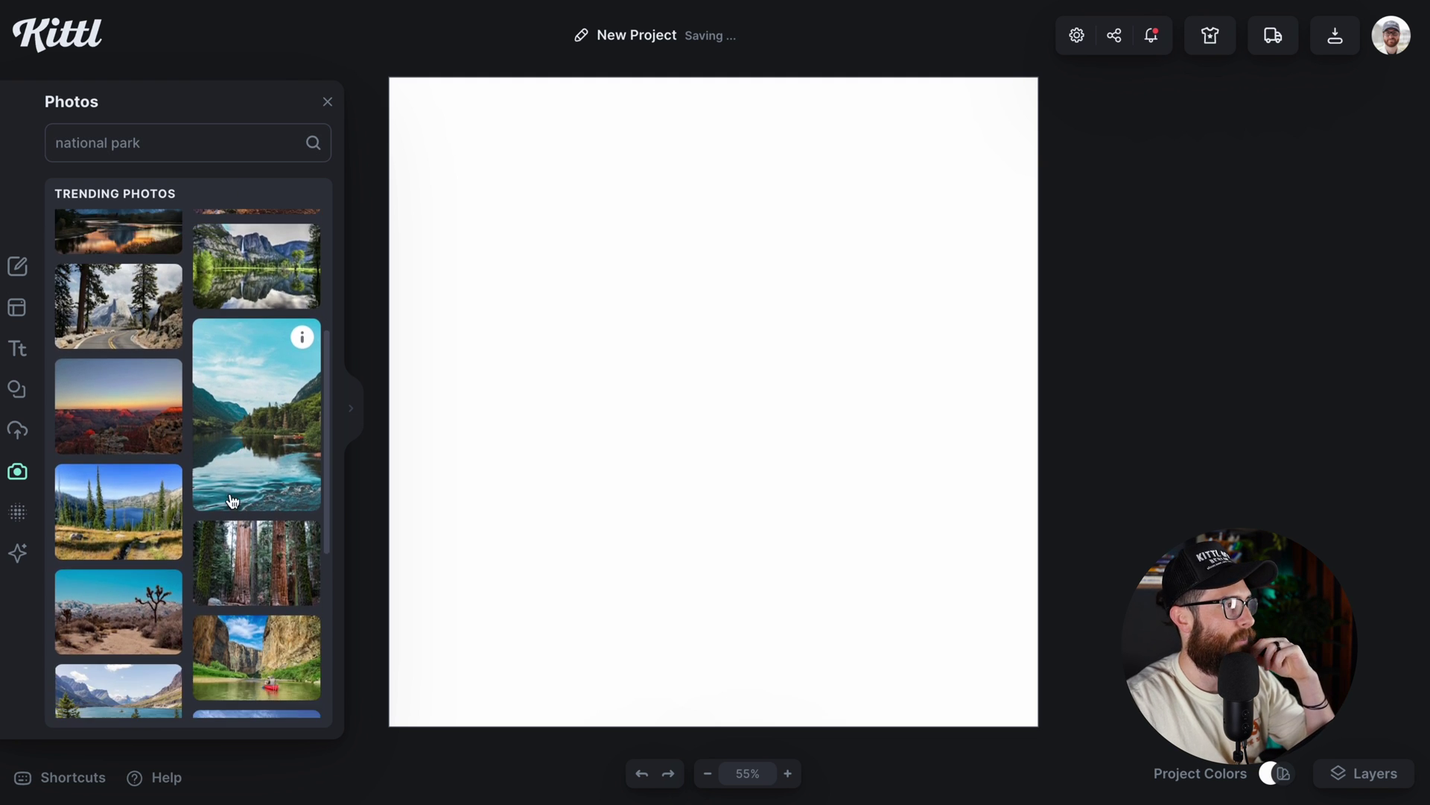
{"action": "left_click", "coordinate": [232, 570]}
Enlarge the redwood photo past the canvas edges and nudge it slightly left.
{"action": "left_click", "coordinate": [328, 102]}
{"action": "left_click_drag", "start_coordinate": [822, 330], "coordinate": [1234, 106]}
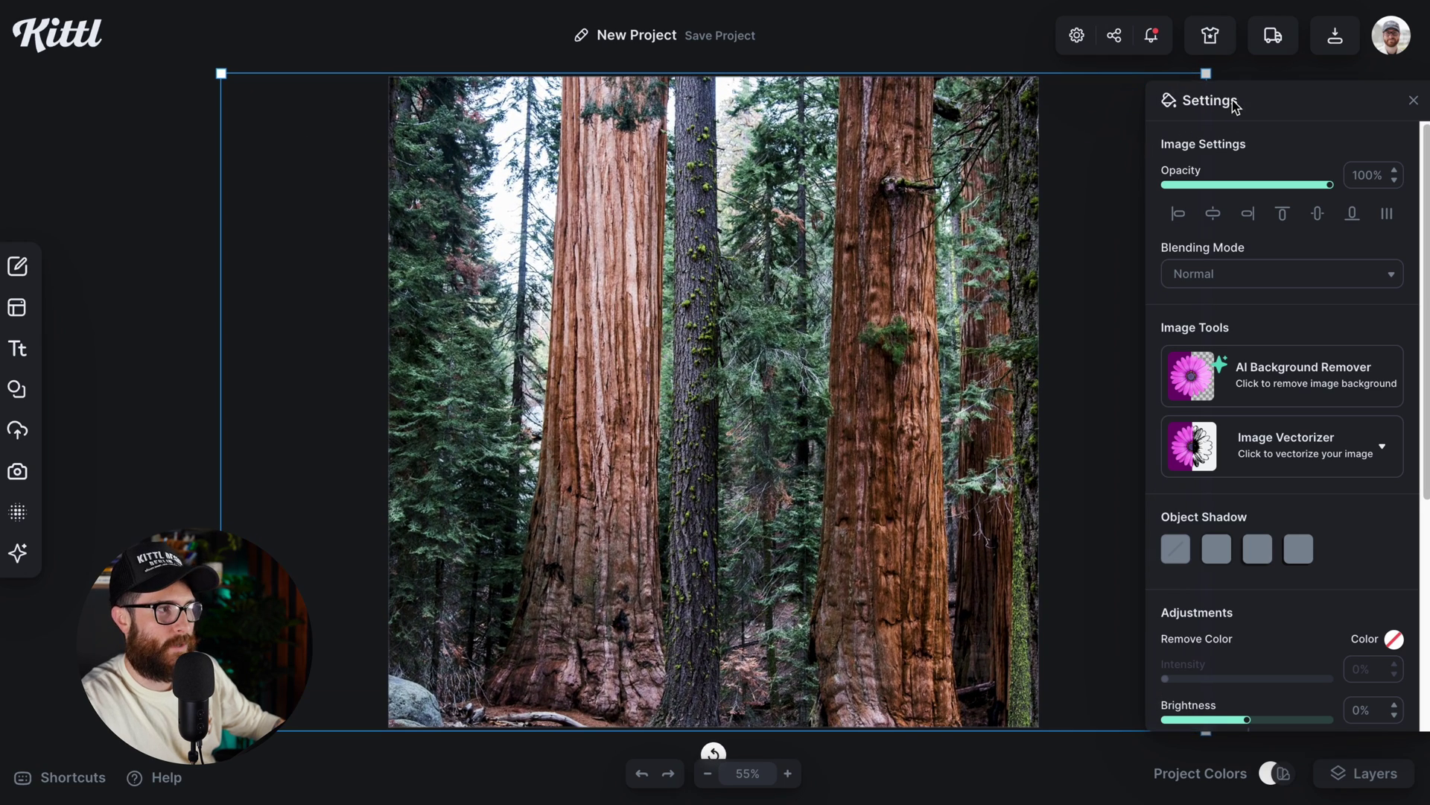
{"action": "key", "text": "shift+Down"}
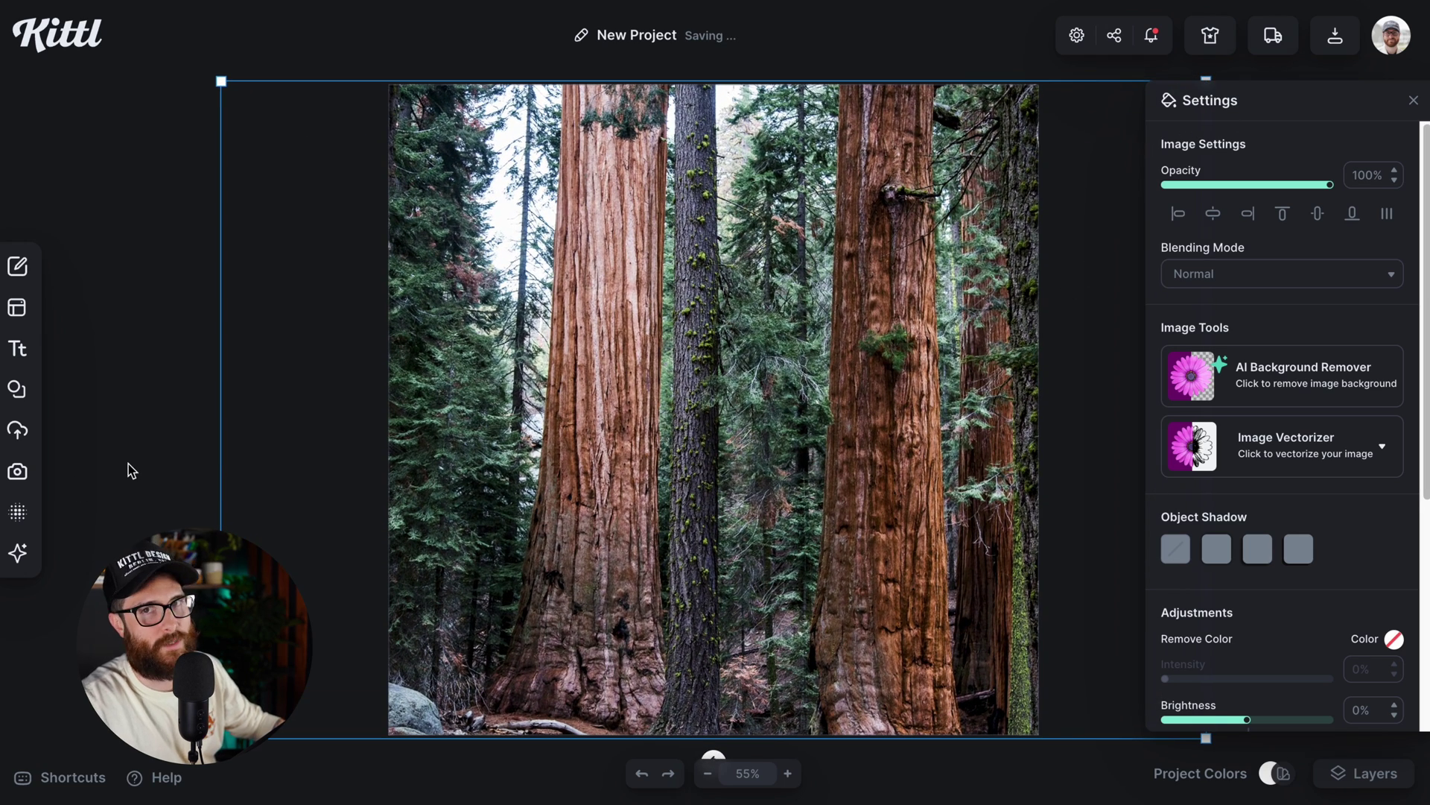
{"action": "key", "text": "shift+Up"}
{"action": "key", "text": "shift+Up"}
{"action": "key", "text": "shift+Left"}
{"action": "key", "text": "shift+Left"}
{"action": "key", "text": "shift+Left"}
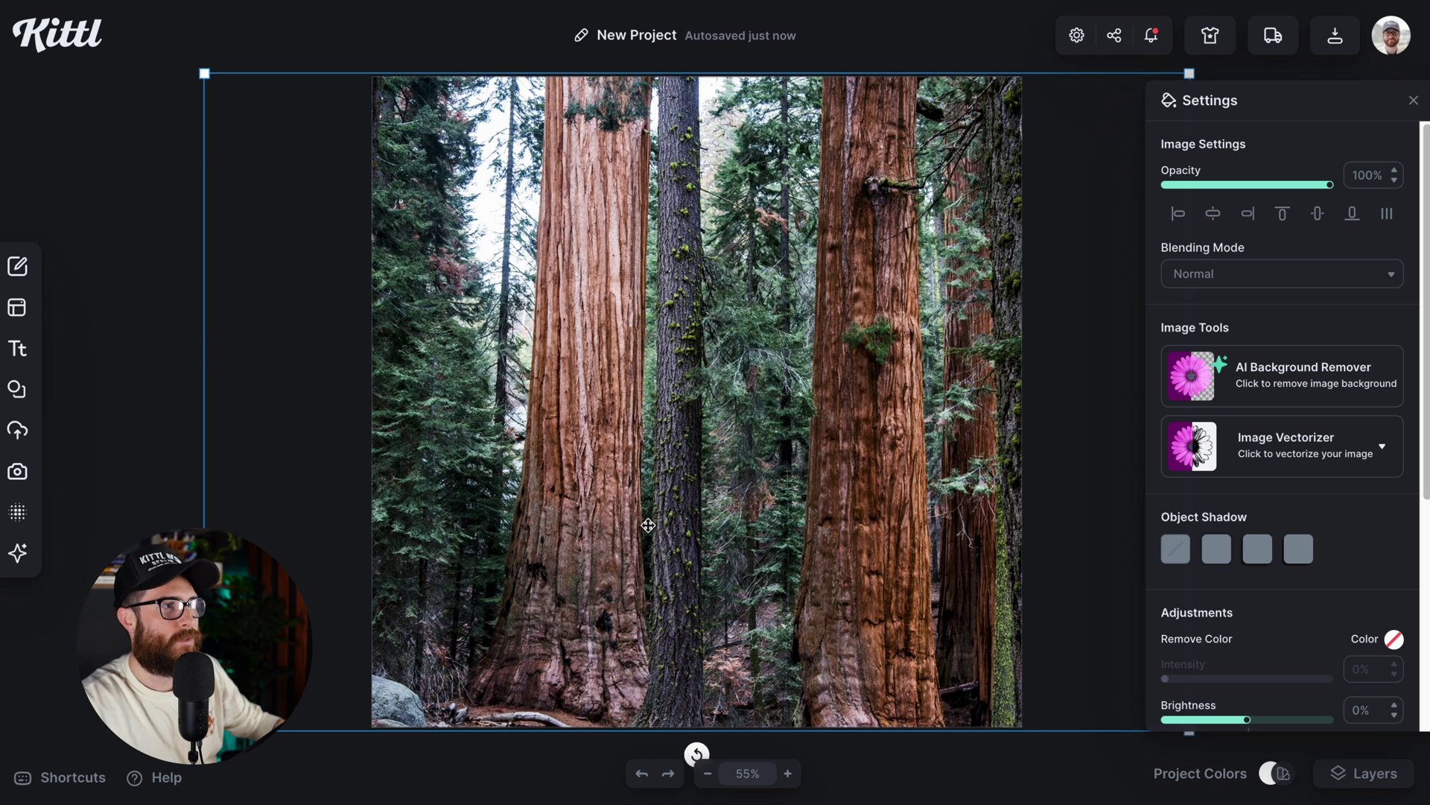
{"action": "key", "text": "shift+Left"}
Reselect the redwood photo and bring its adjustment settings into view.
{"action": "left_click", "coordinate": [948, 760]}
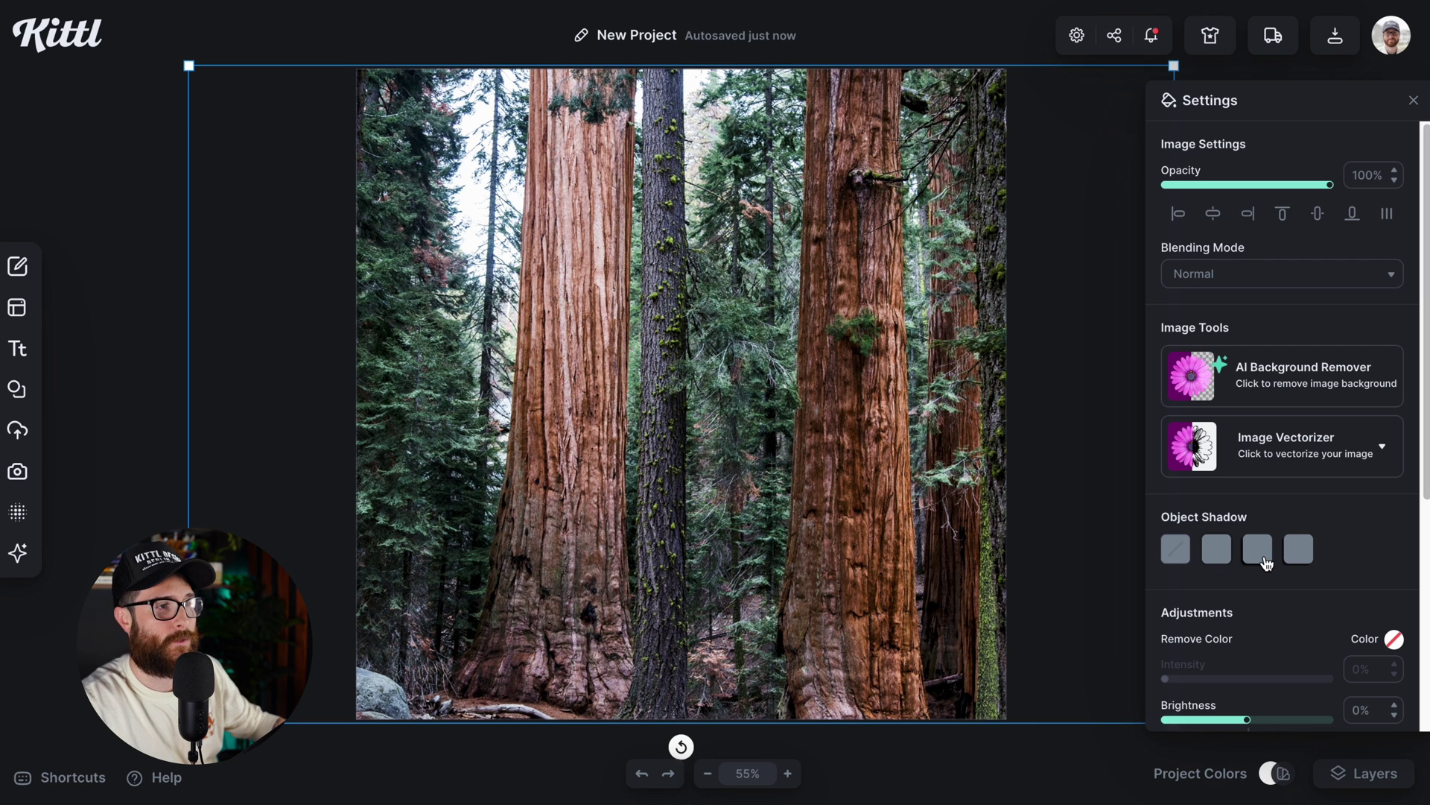
{"action": "scroll", "coordinate": [1317, 565], "scroll_direction": "down", "scroll_amount": 1}
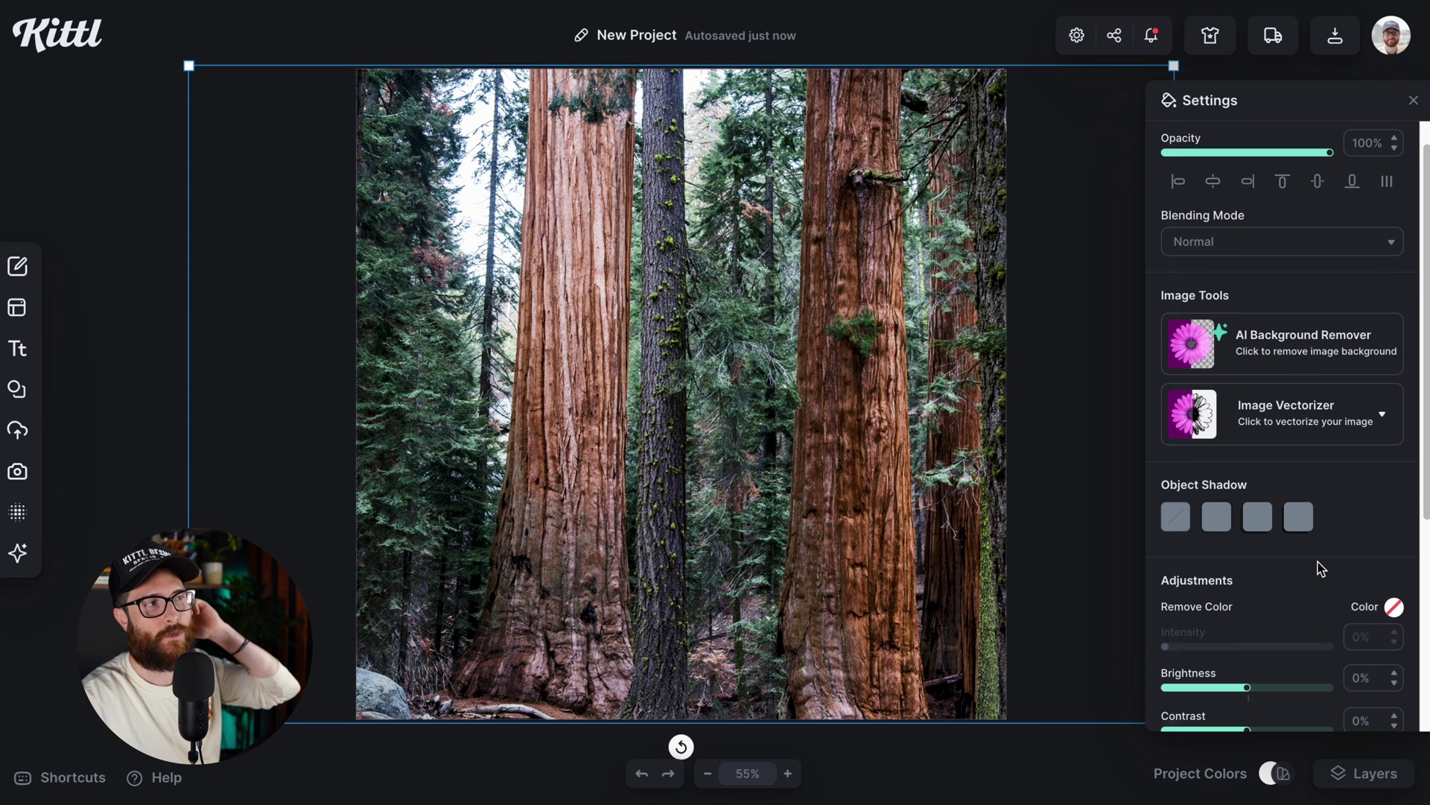
{"action": "scroll", "coordinate": [1317, 564], "scroll_direction": "down", "scroll_amount": 4}
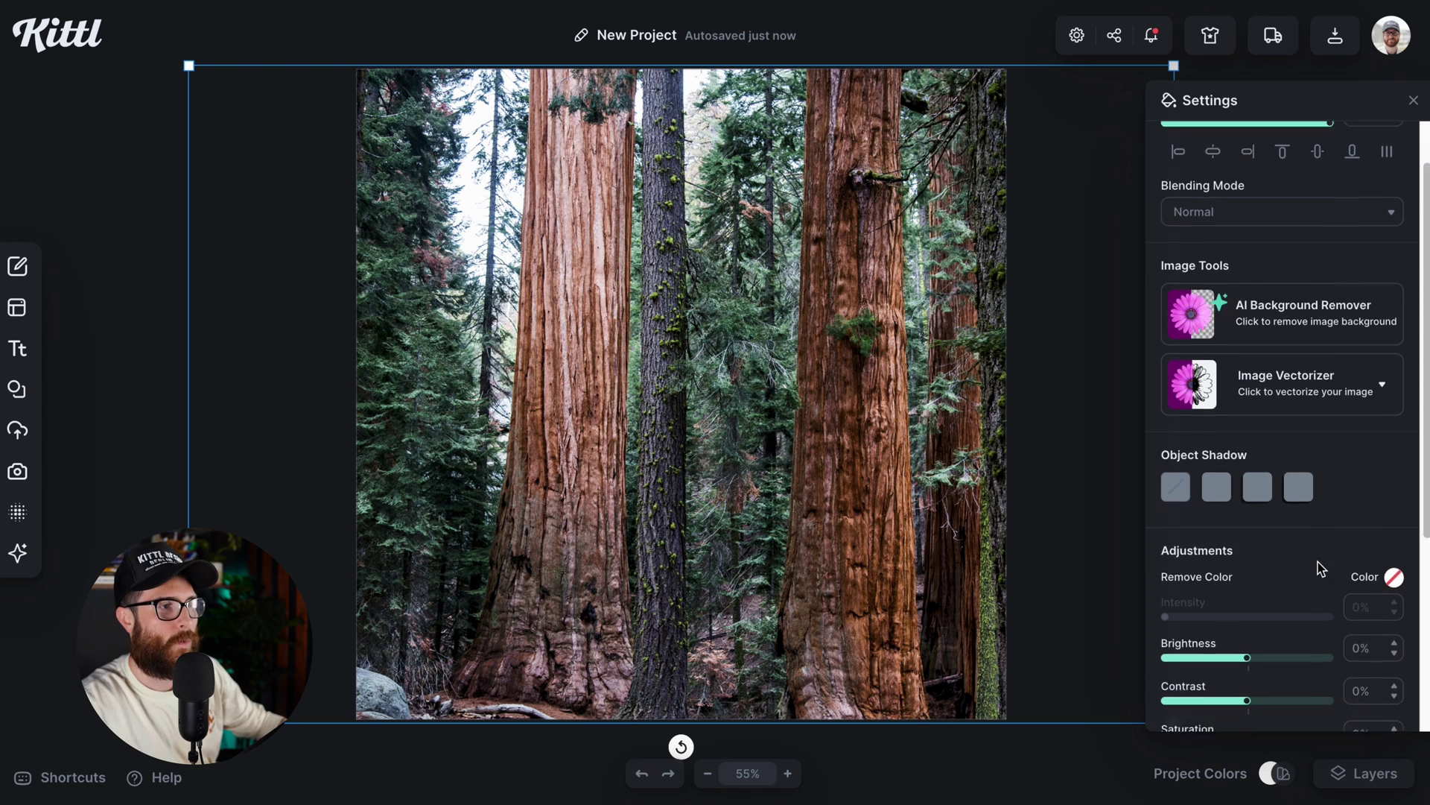
{"action": "scroll", "coordinate": [1304, 544], "scroll_direction": "down", "scroll_amount": 2}
{"action": "scroll", "coordinate": [1250, 520], "scroll_direction": "down", "scroll_amount": 1}
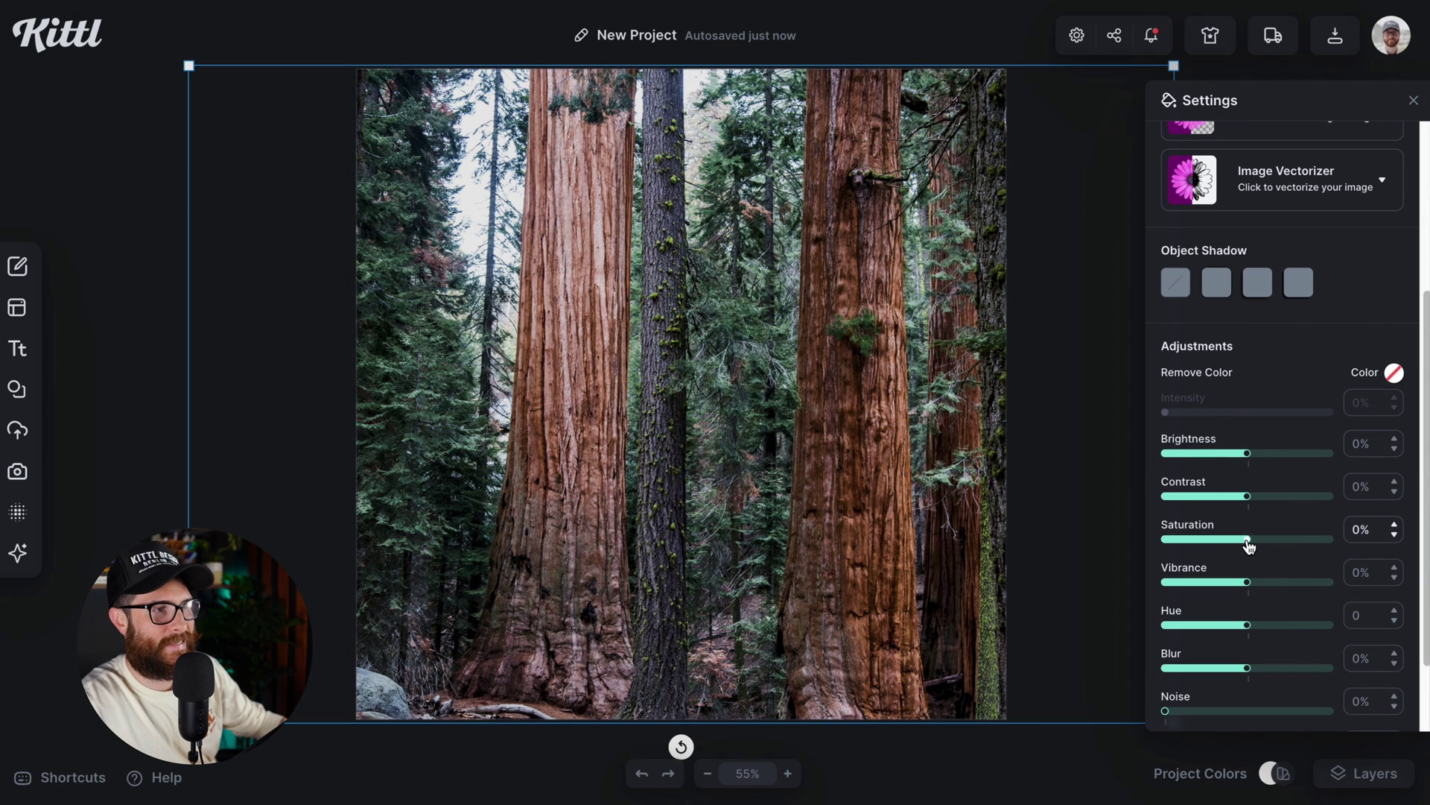
Set the redwood photo's Saturation slider to 21% and Vibrance to 34%.
{"action": "left_click", "coordinate": [1258, 540]}
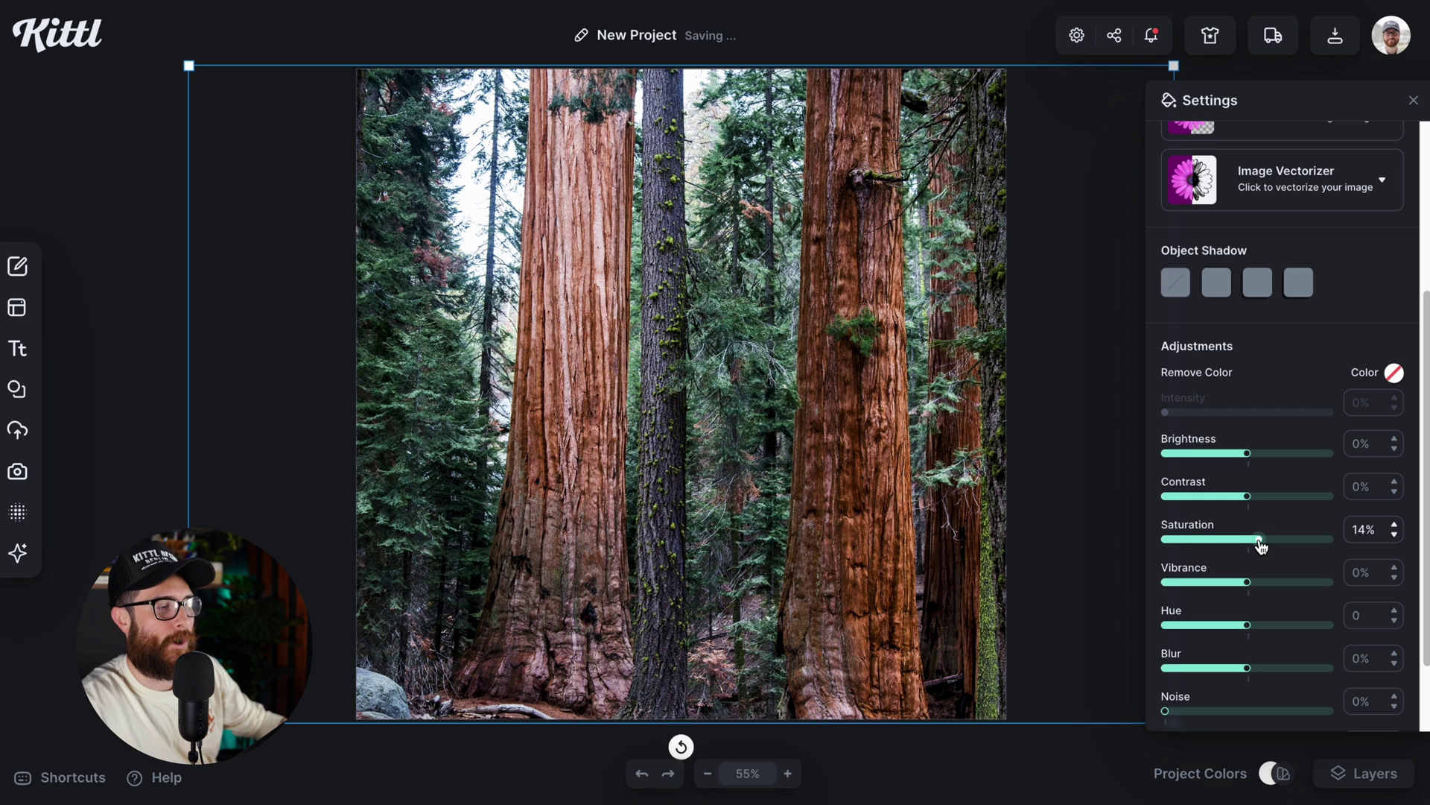
{"action": "left_click_drag", "start_coordinate": [1265, 547], "coordinate": [1267, 547]}
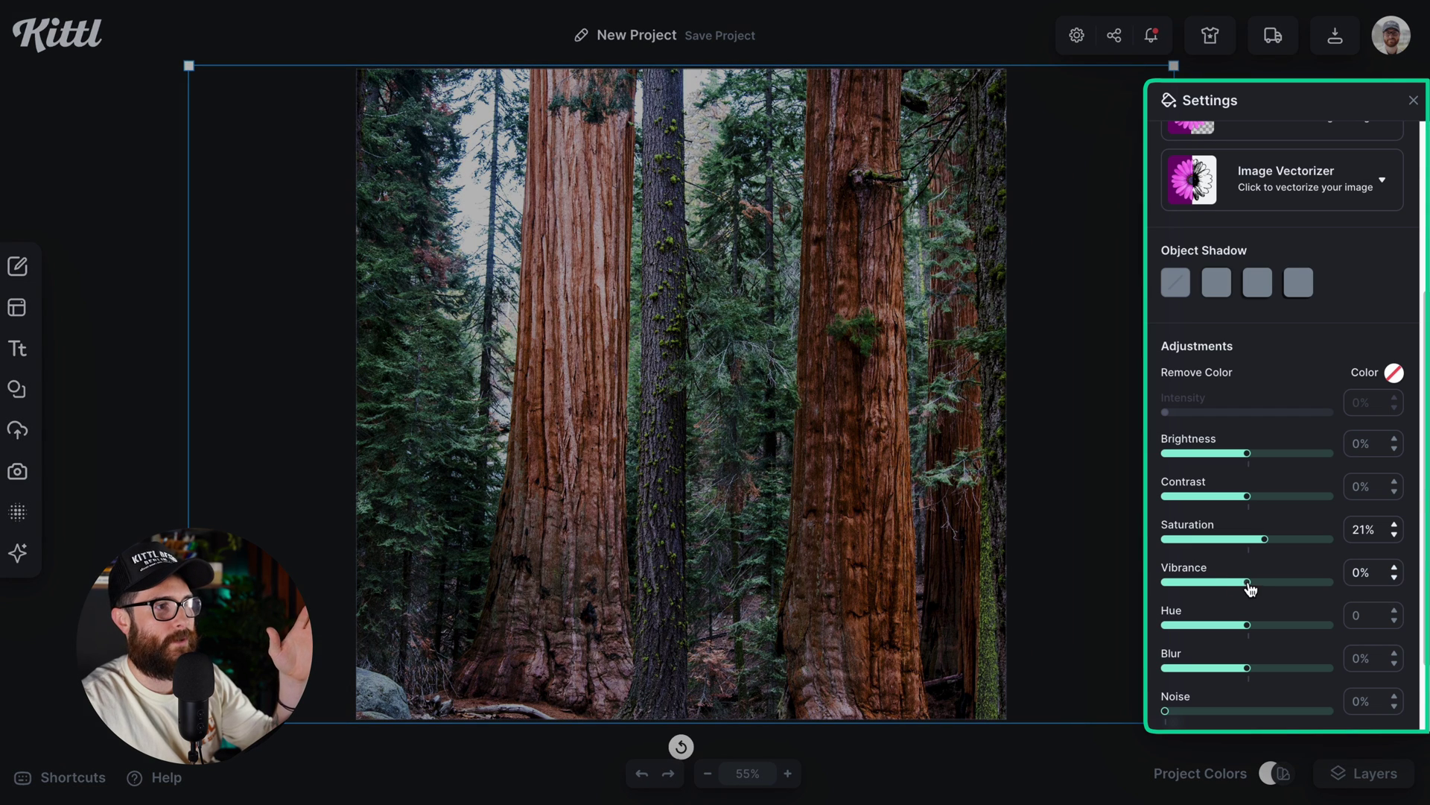
{"action": "left_click_drag", "start_coordinate": [1253, 589], "coordinate": [1279, 590]}
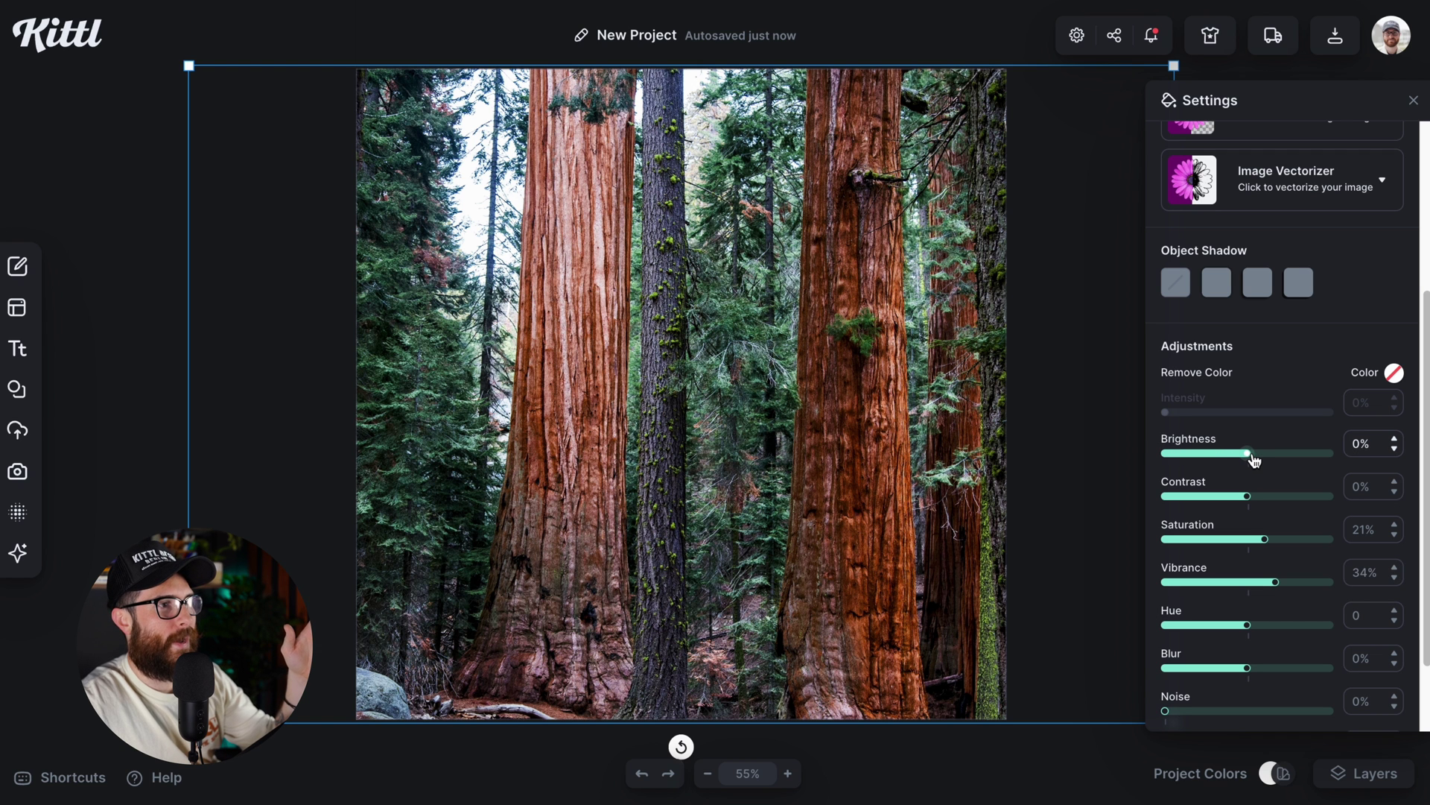
Lower the redwood photo's Brightness to -14% and Contrast to -10%.
{"action": "left_click_drag", "start_coordinate": [1258, 459], "coordinate": [1244, 460]}
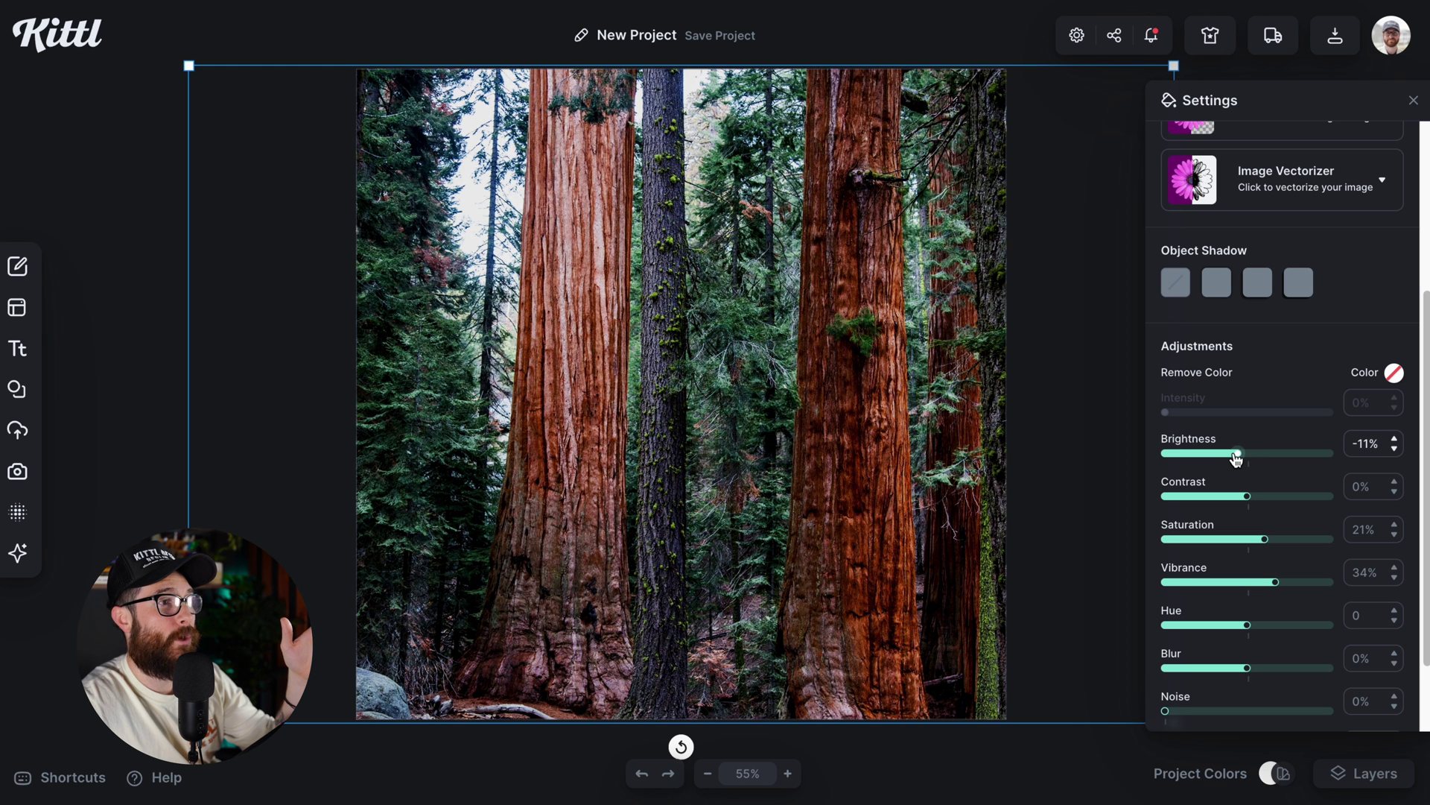
{"action": "left_click_drag", "start_coordinate": [1237, 459], "coordinate": [1235, 460]}
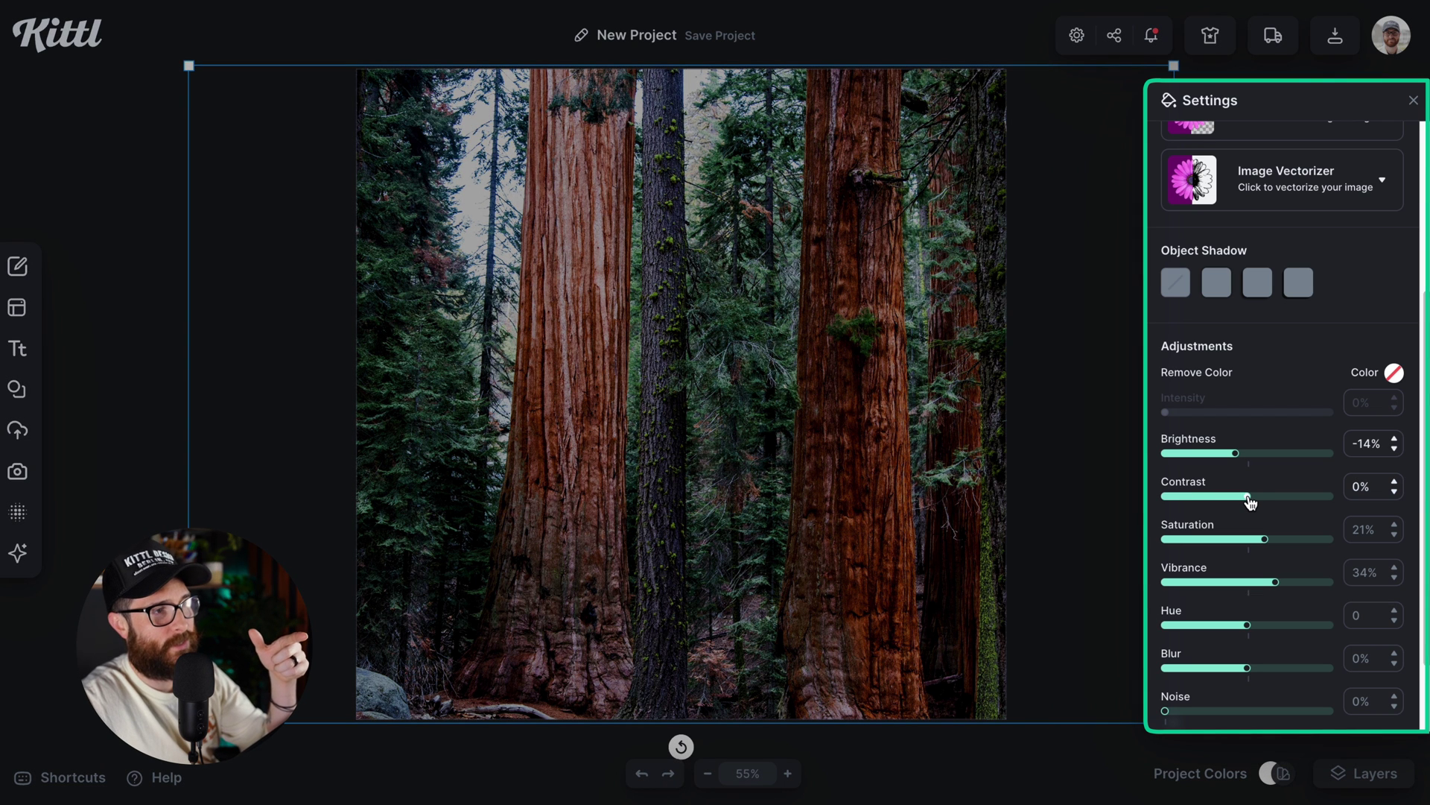
{"action": "left_click_drag", "start_coordinate": [1251, 501], "coordinate": [1263, 503]}
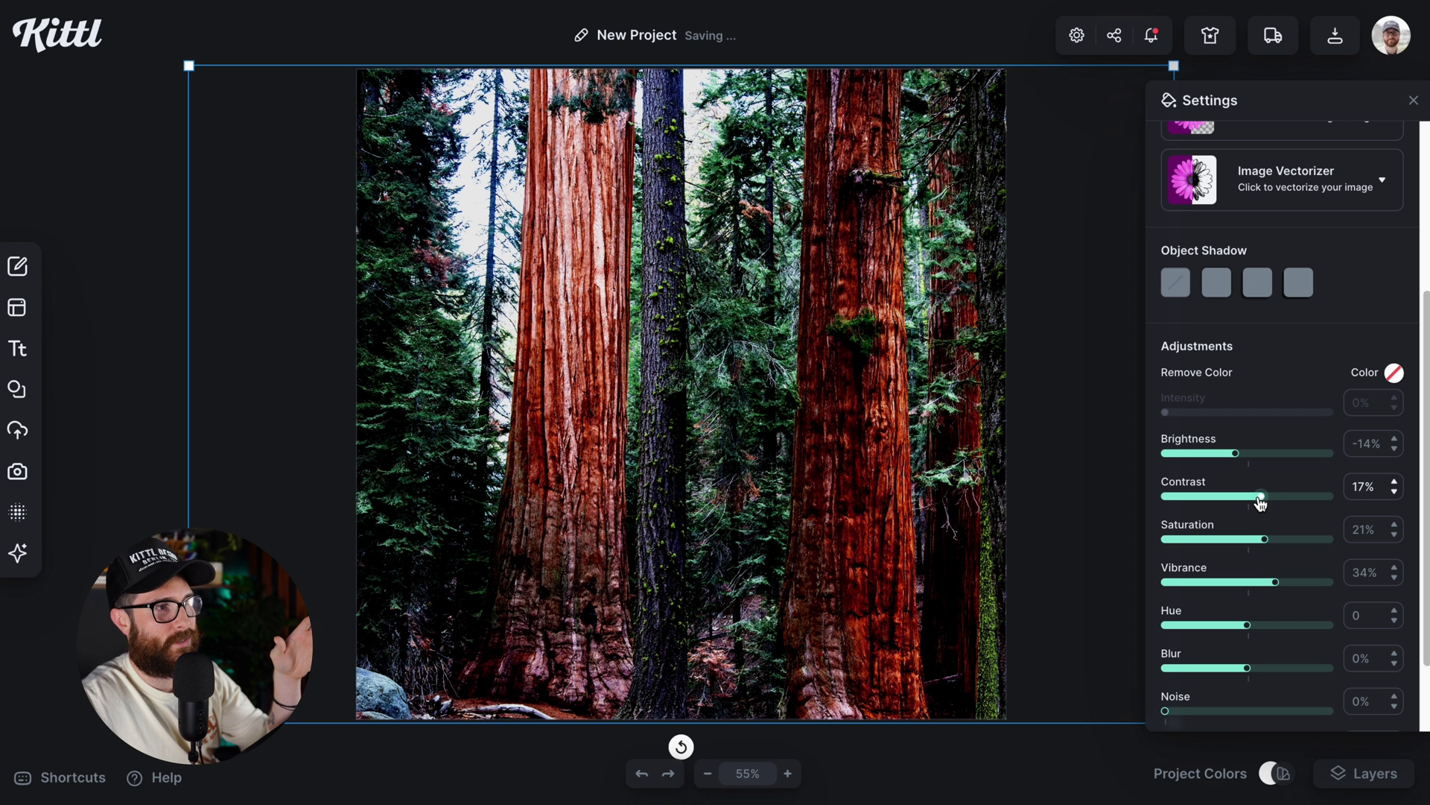
{"action": "left_click_drag", "start_coordinate": [1260, 503], "coordinate": [1240, 503]}
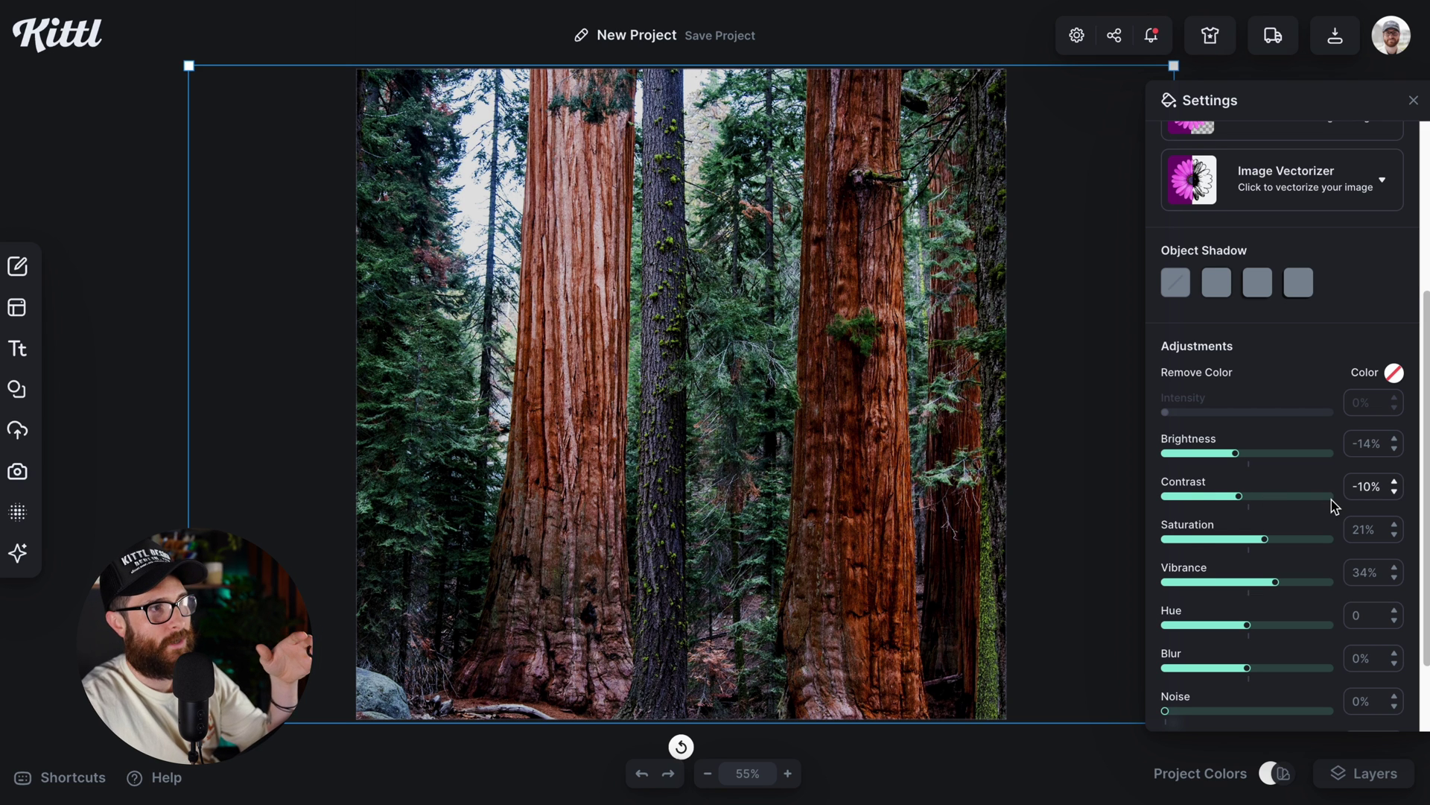
{"action": "scroll", "coordinate": [1331, 500], "scroll_direction": "down", "scroll_amount": 2}
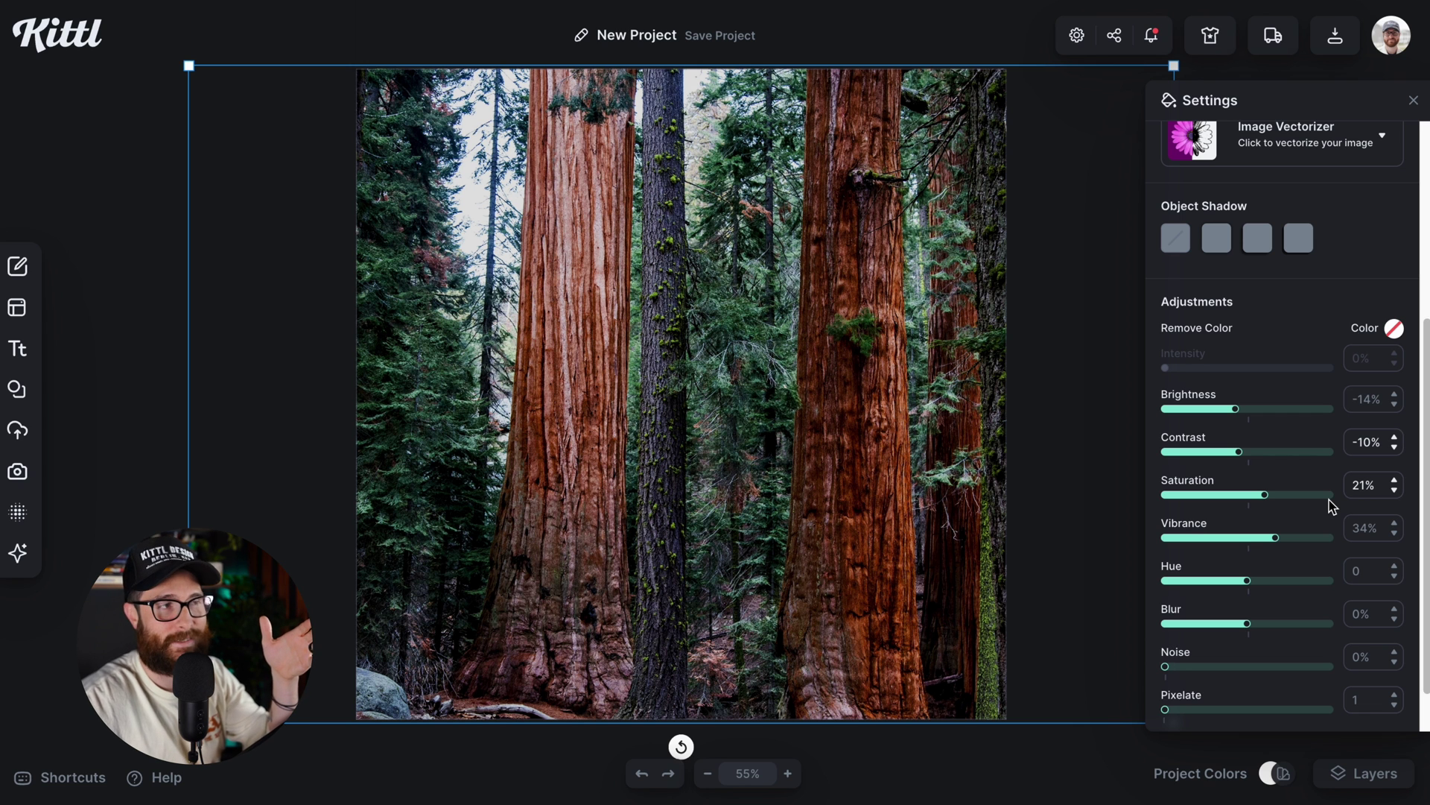
{"action": "scroll", "coordinate": [1329, 499], "scroll_direction": "down", "scroll_amount": 2}
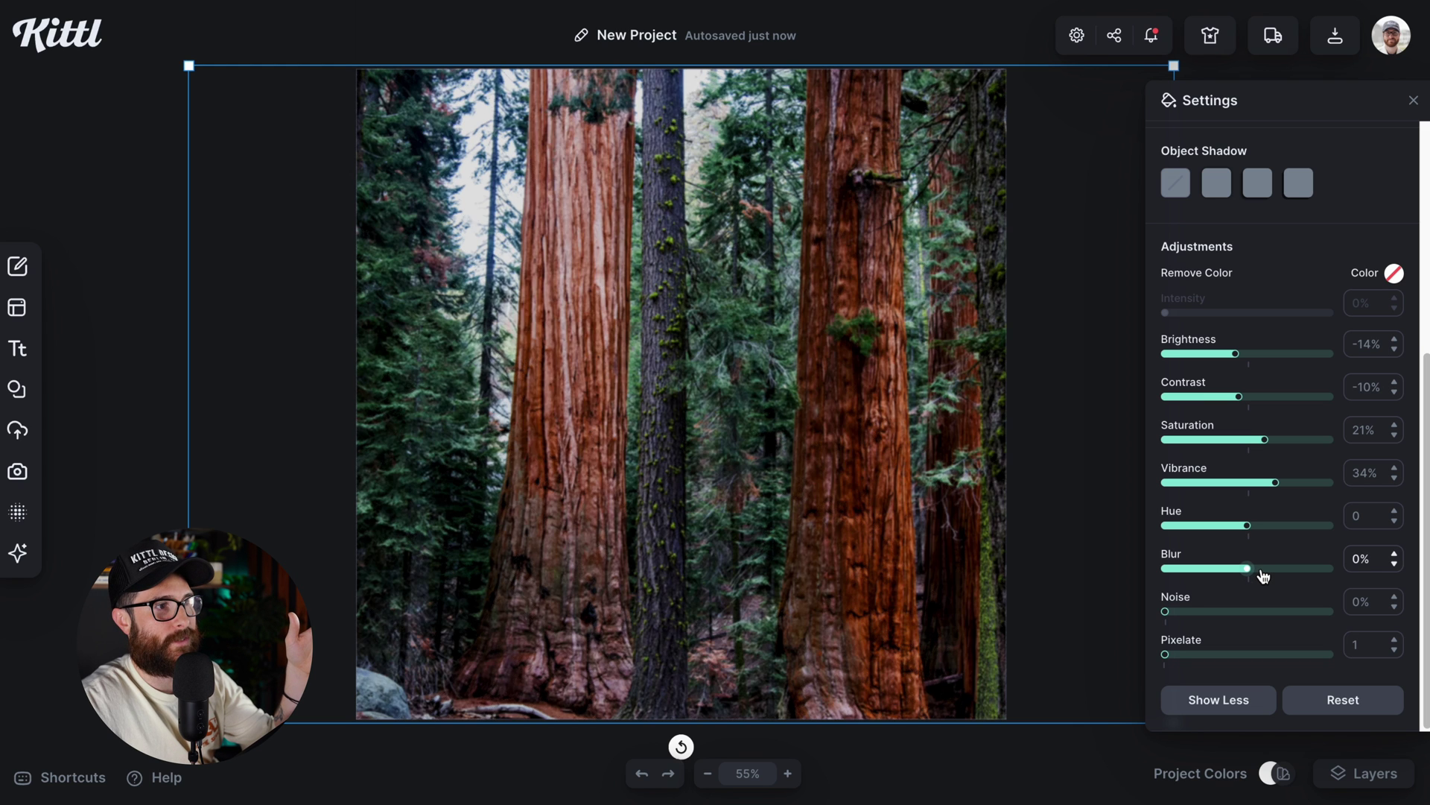
Try several Blur amounts on the redwood photo, settling on -9% for light sharpening.
{"action": "left_click", "coordinate": [1261, 571]}
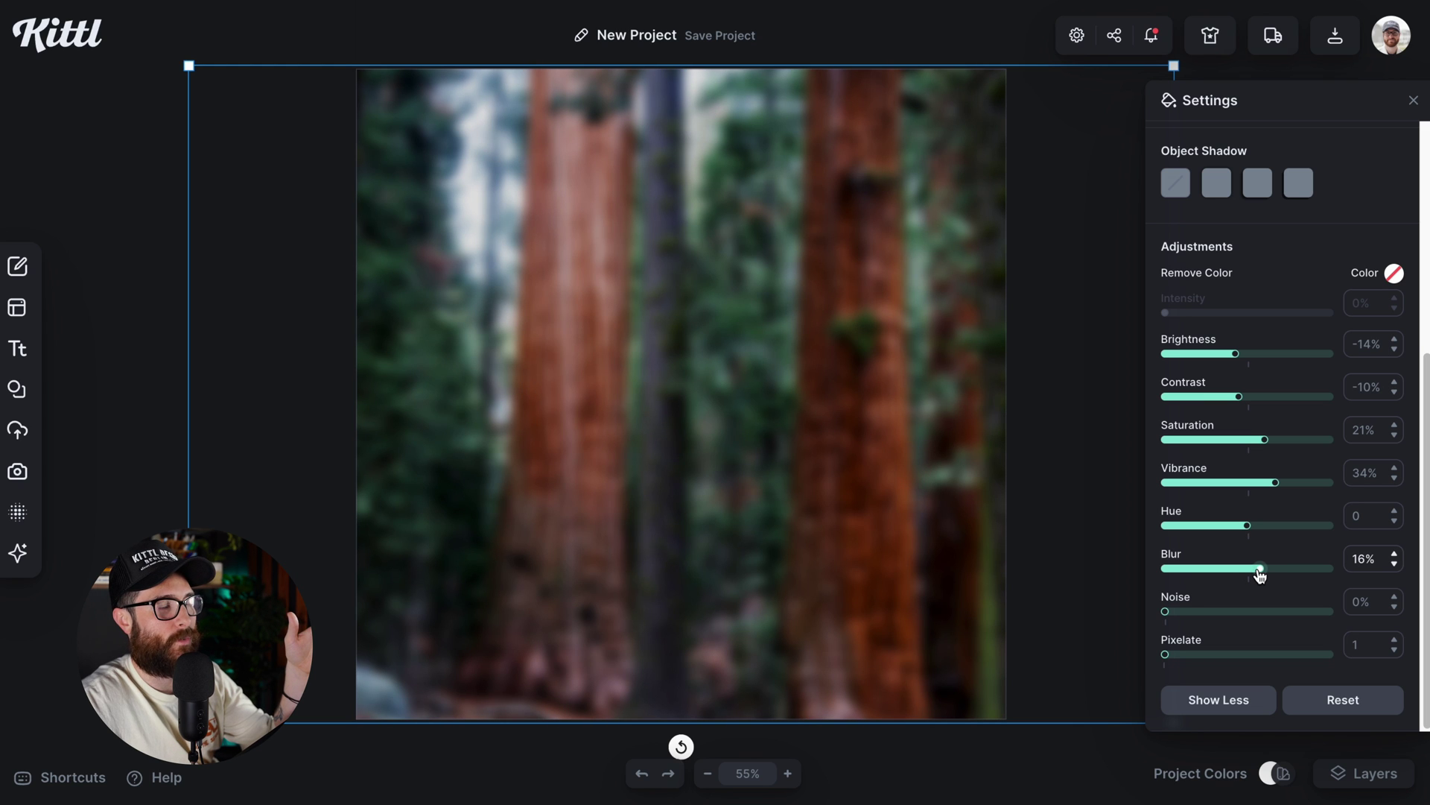
{"action": "left_click_drag", "start_coordinate": [1260, 570], "coordinate": [1258, 571]}
{"action": "left_click", "coordinate": [1288, 571]}
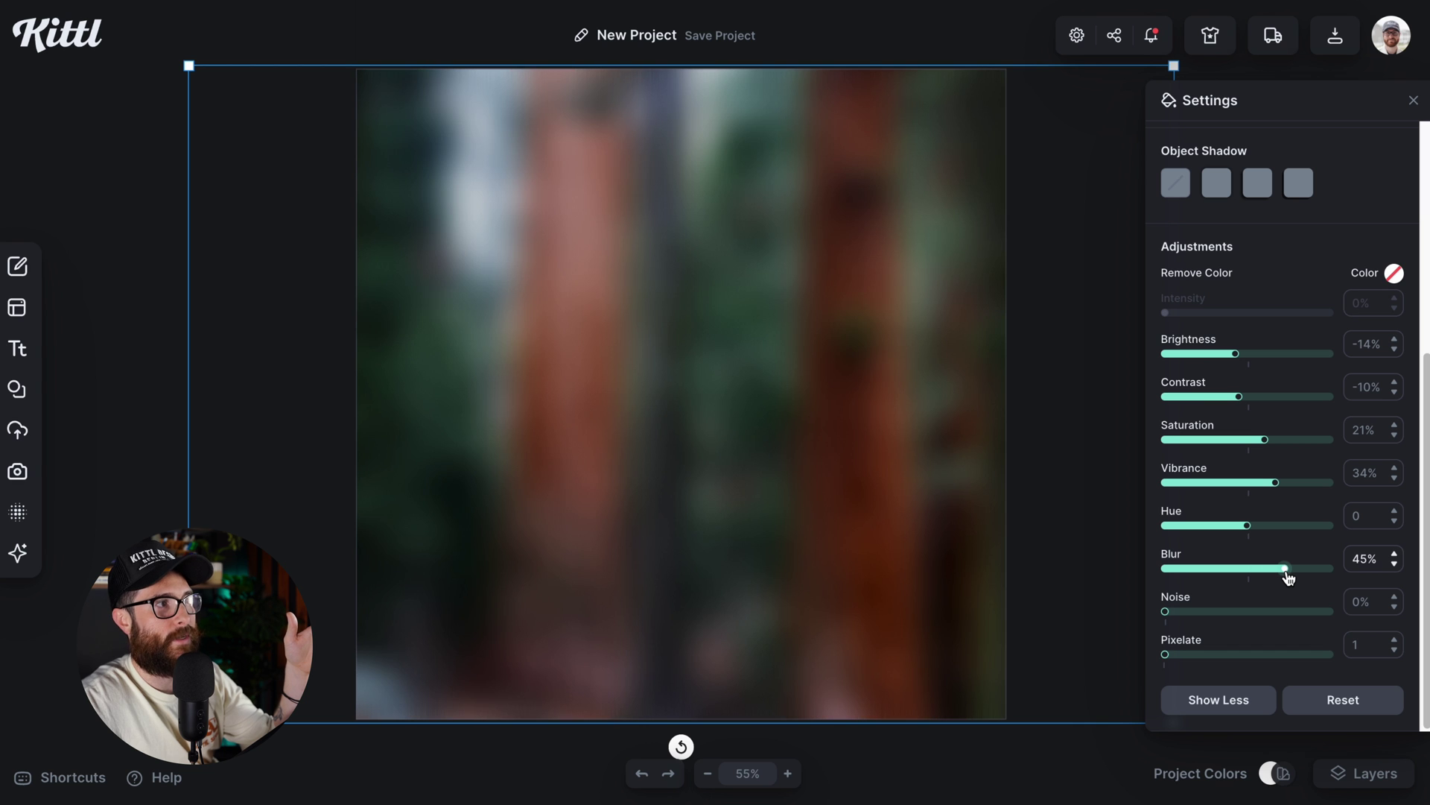
{"action": "left_click", "coordinate": [1287, 572]}
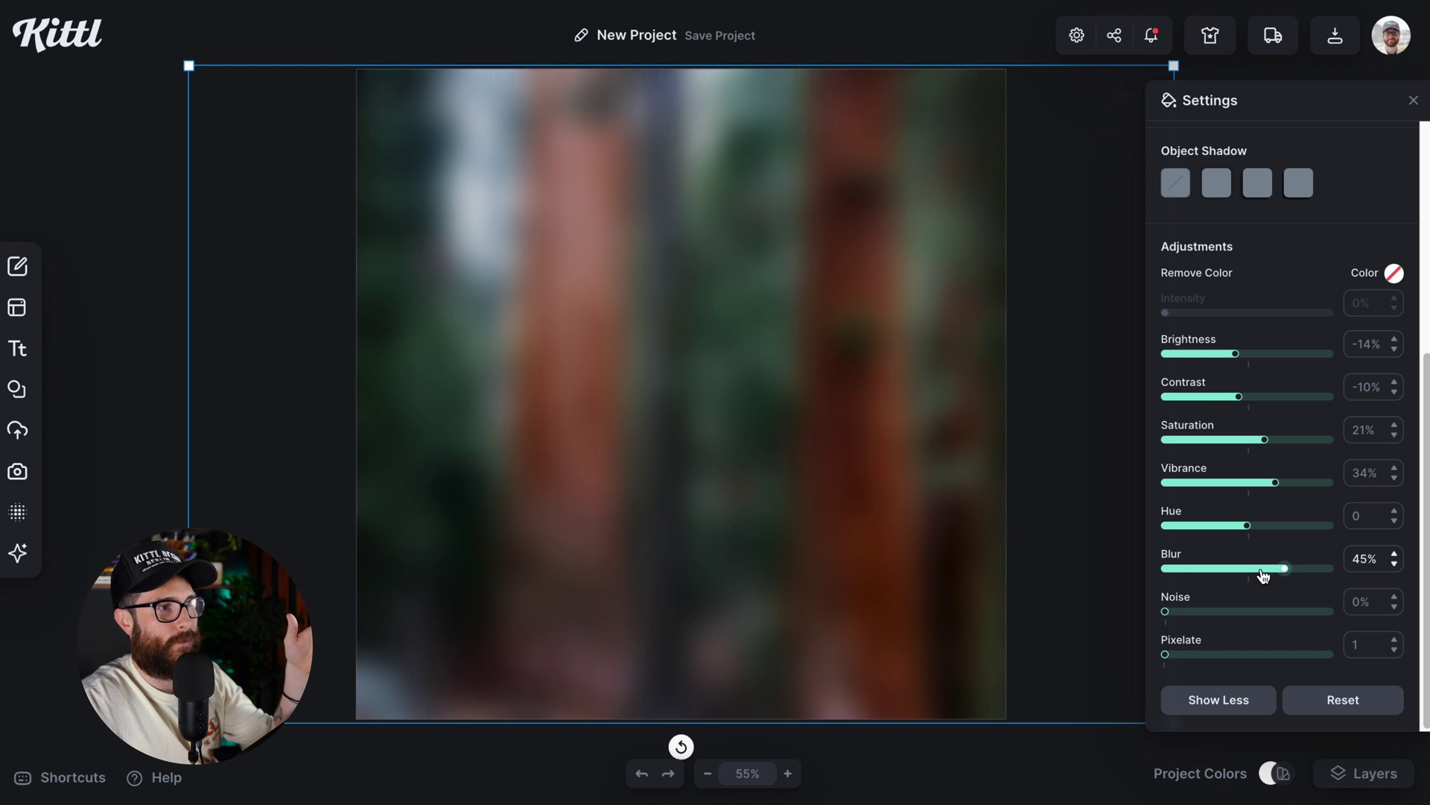
{"action": "left_click", "coordinate": [1263, 569]}
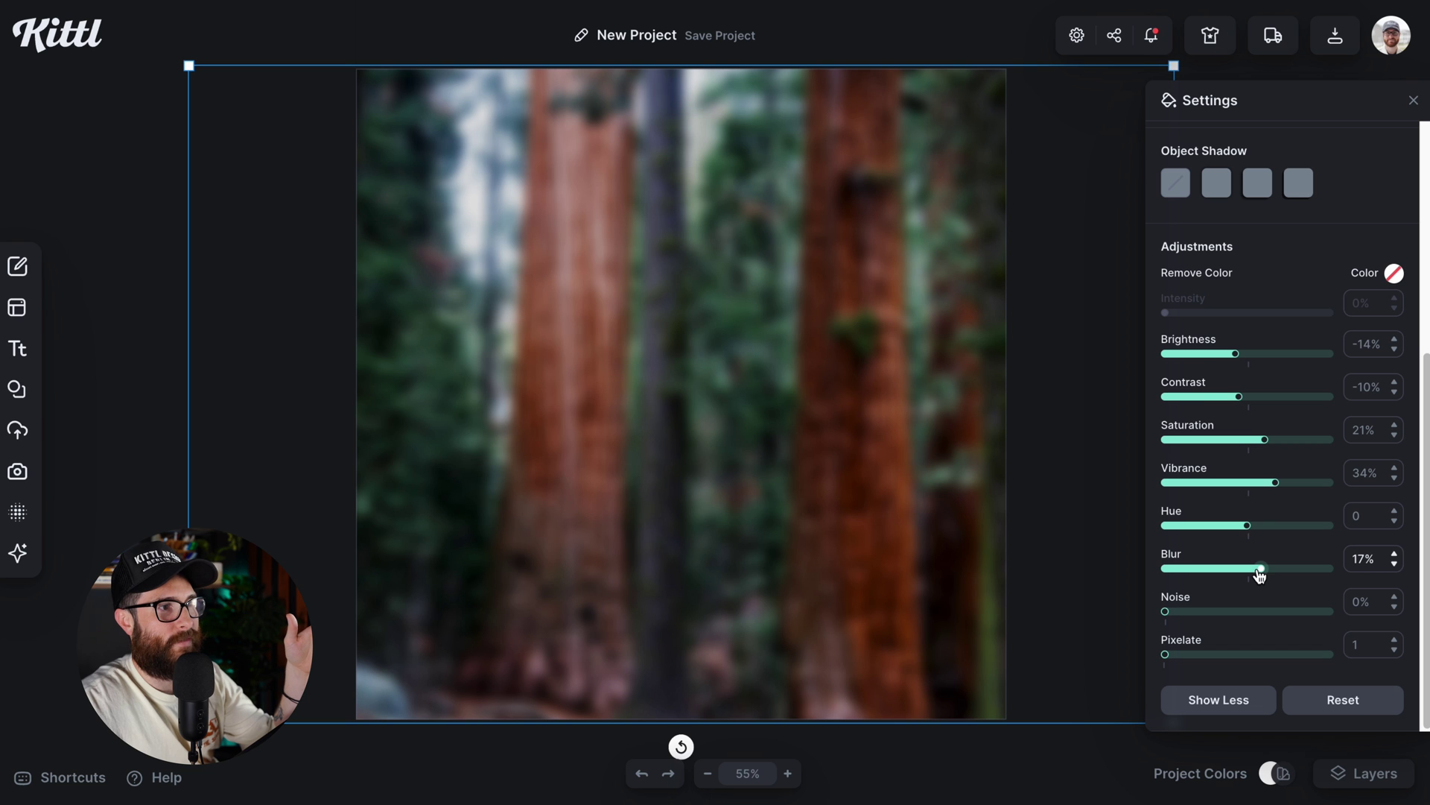
{"action": "left_click", "coordinate": [1257, 570]}
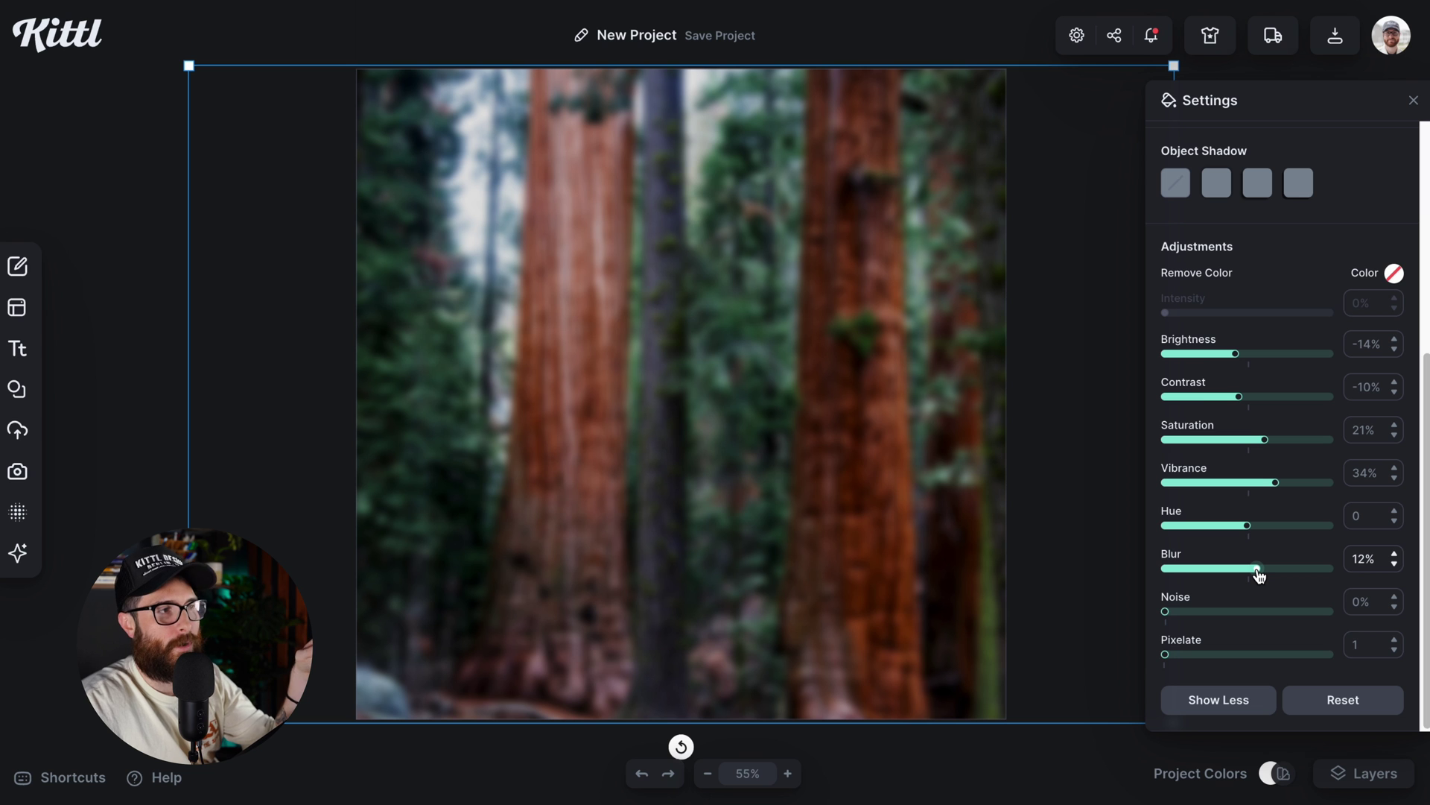
{"action": "left_click_drag", "start_coordinate": [1255, 570], "coordinate": [1252, 569]}
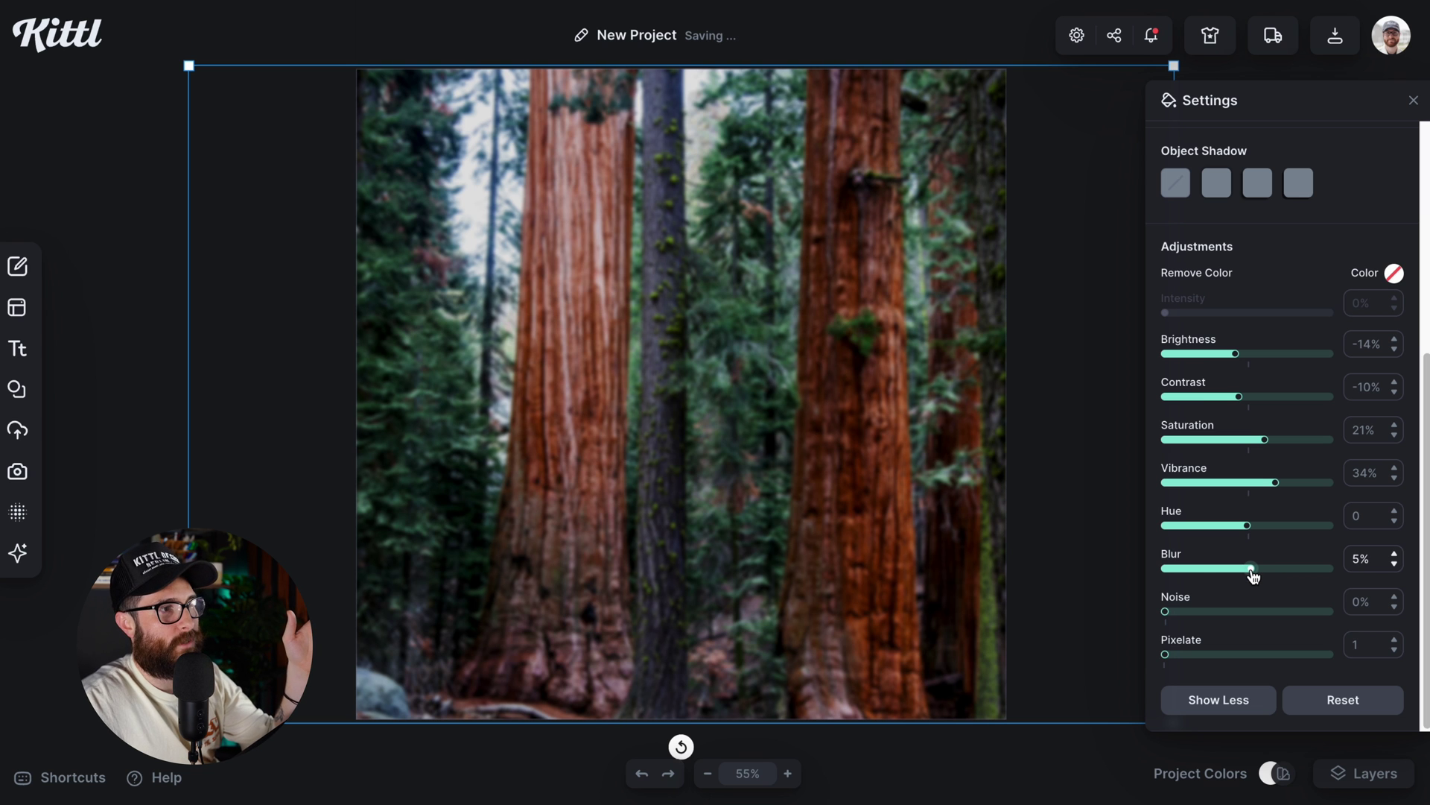
{"action": "left_click", "coordinate": [1241, 569]}
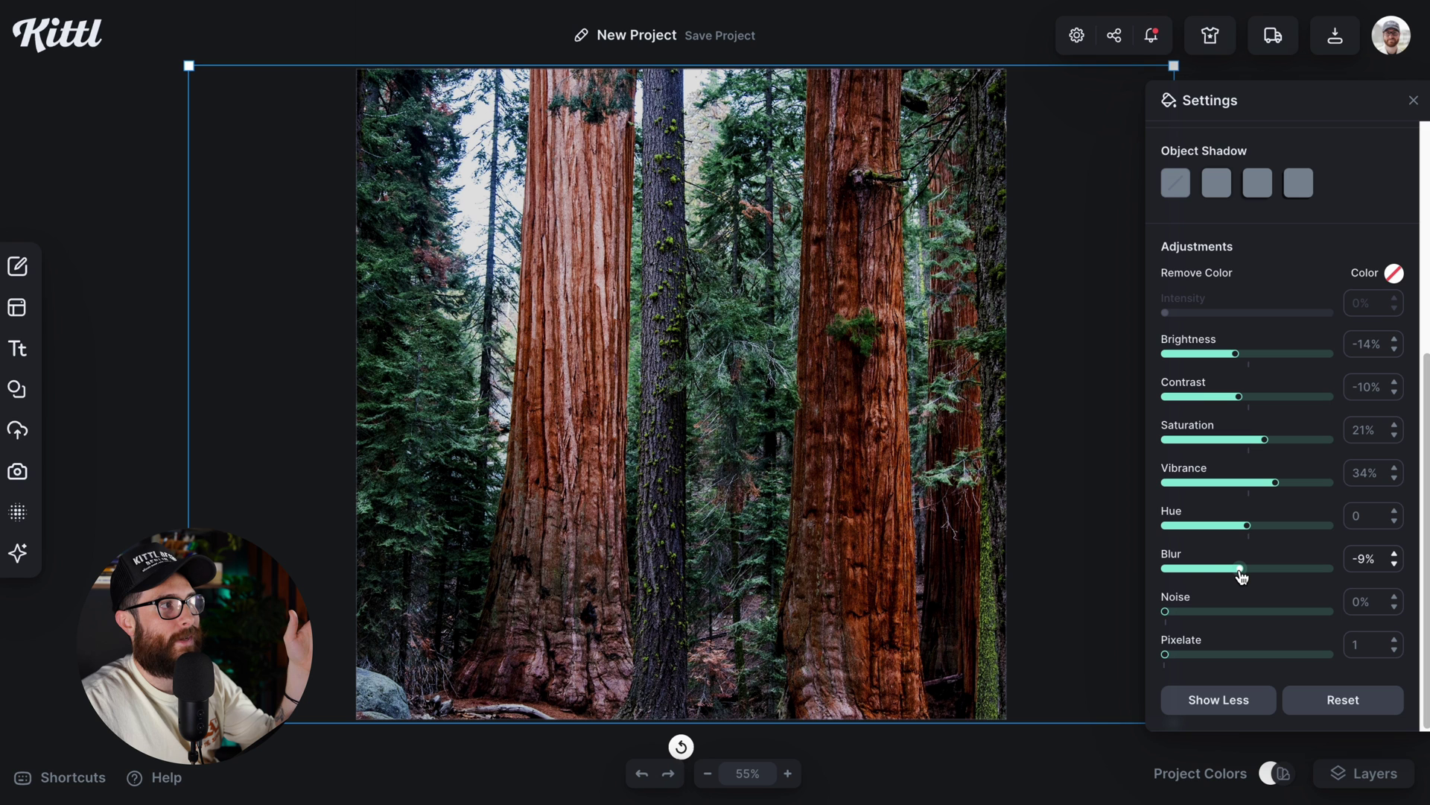
{"action": "left_click", "coordinate": [1192, 571]}
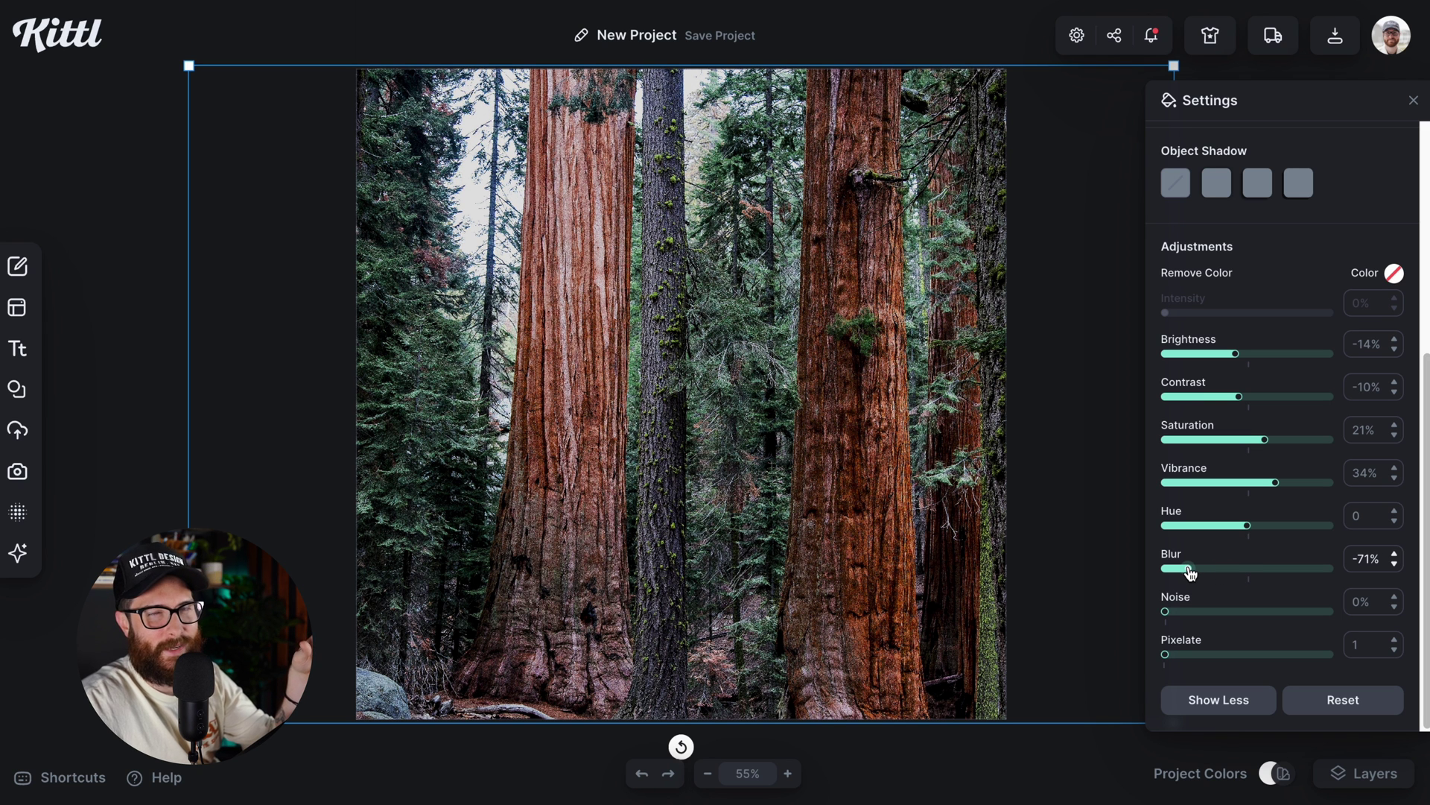
{"action": "left_click", "coordinate": [1211, 571]}
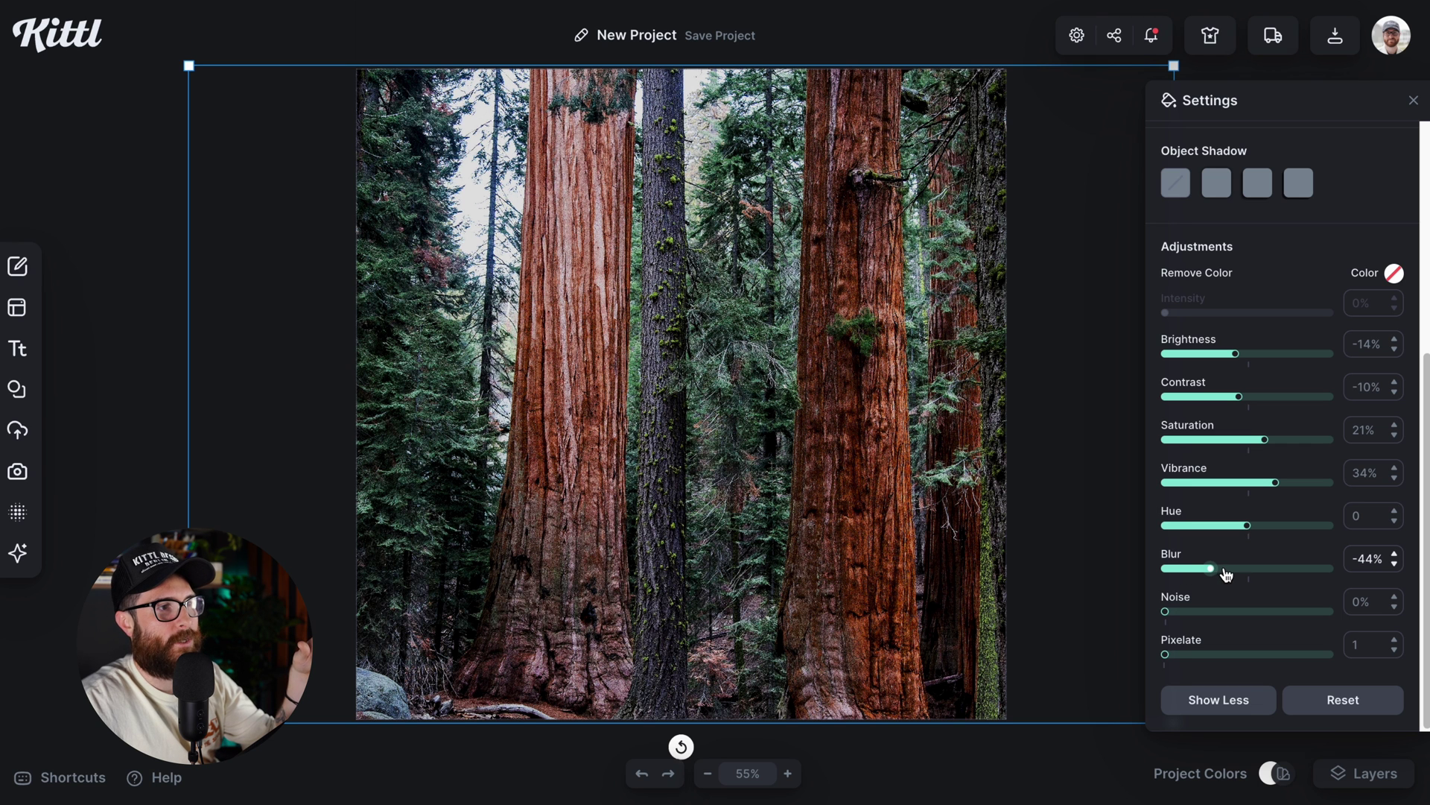
{"action": "left_click", "coordinate": [1232, 570]}
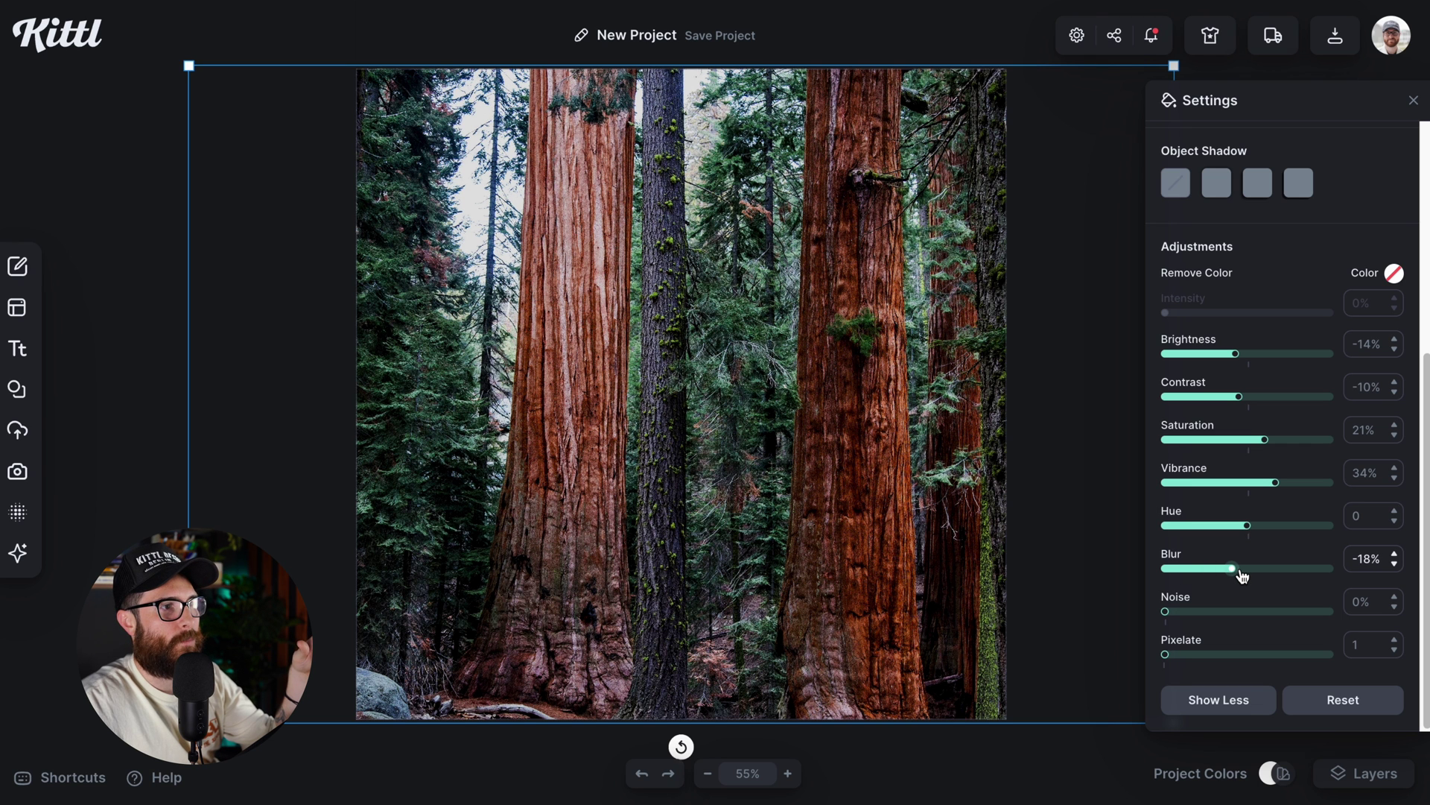
{"action": "left_click", "coordinate": [1241, 571]}
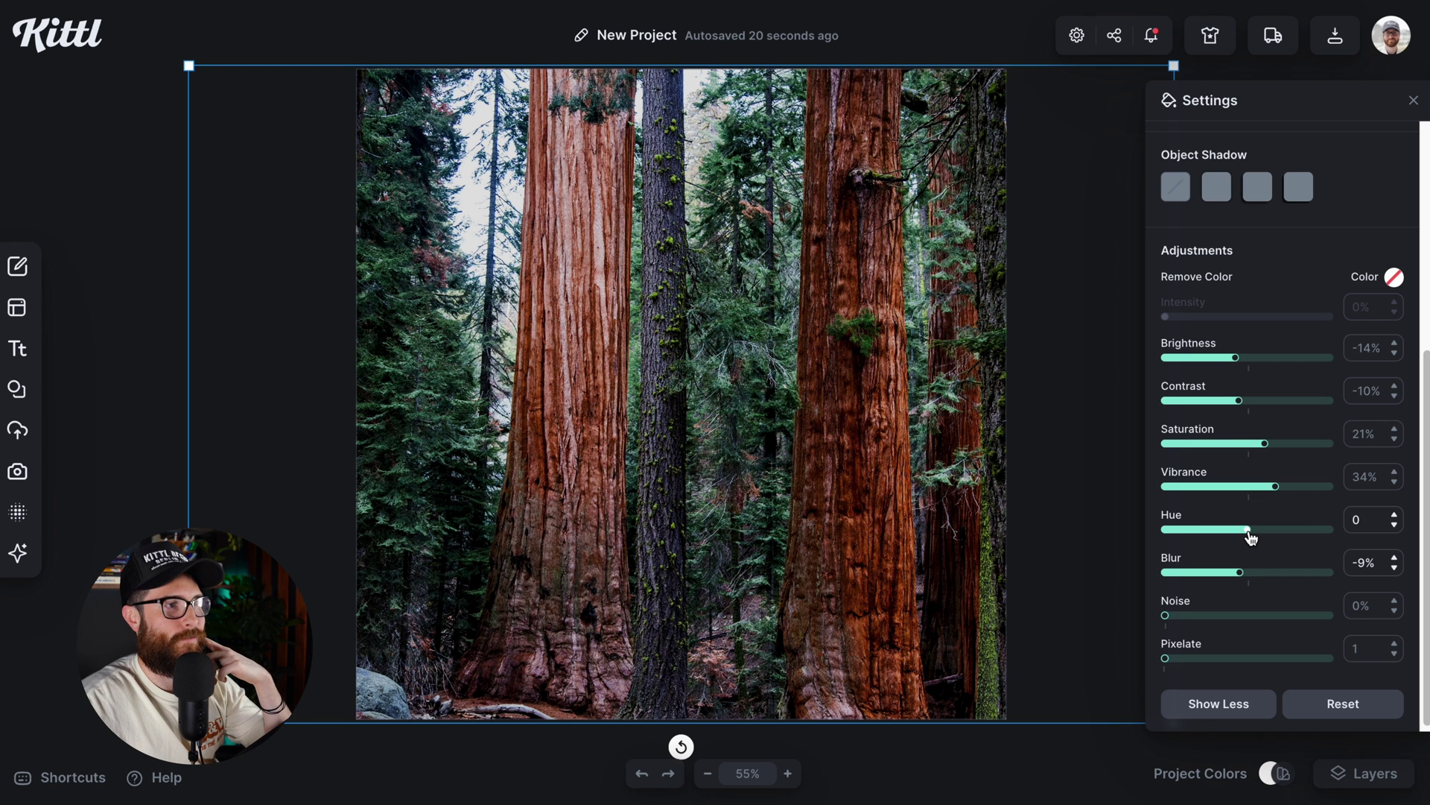
{"action": "left_click_drag", "start_coordinate": [1250, 536], "coordinate": [1323, 539]}
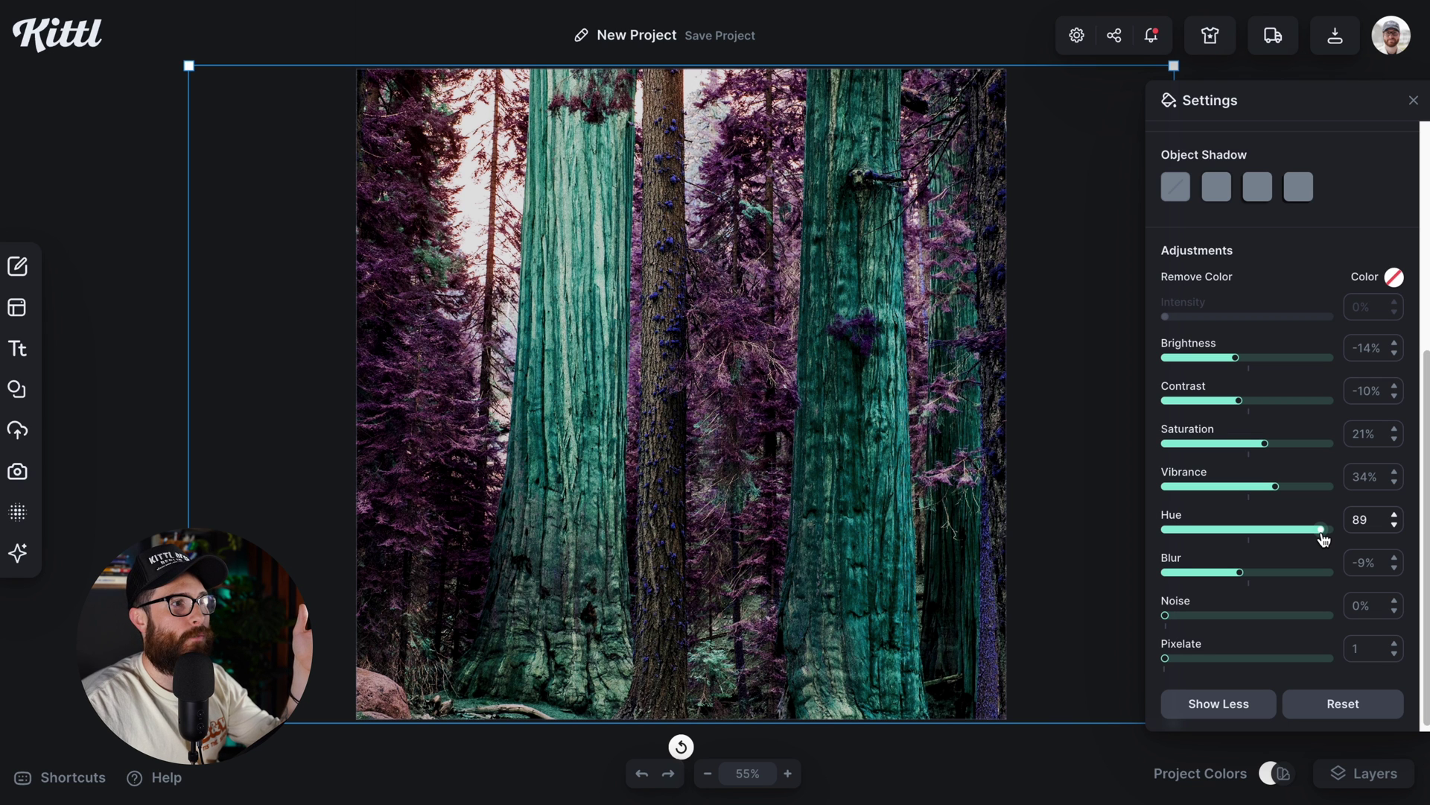
{"action": "left_click_drag", "start_coordinate": [1321, 539], "coordinate": [1258, 536]}
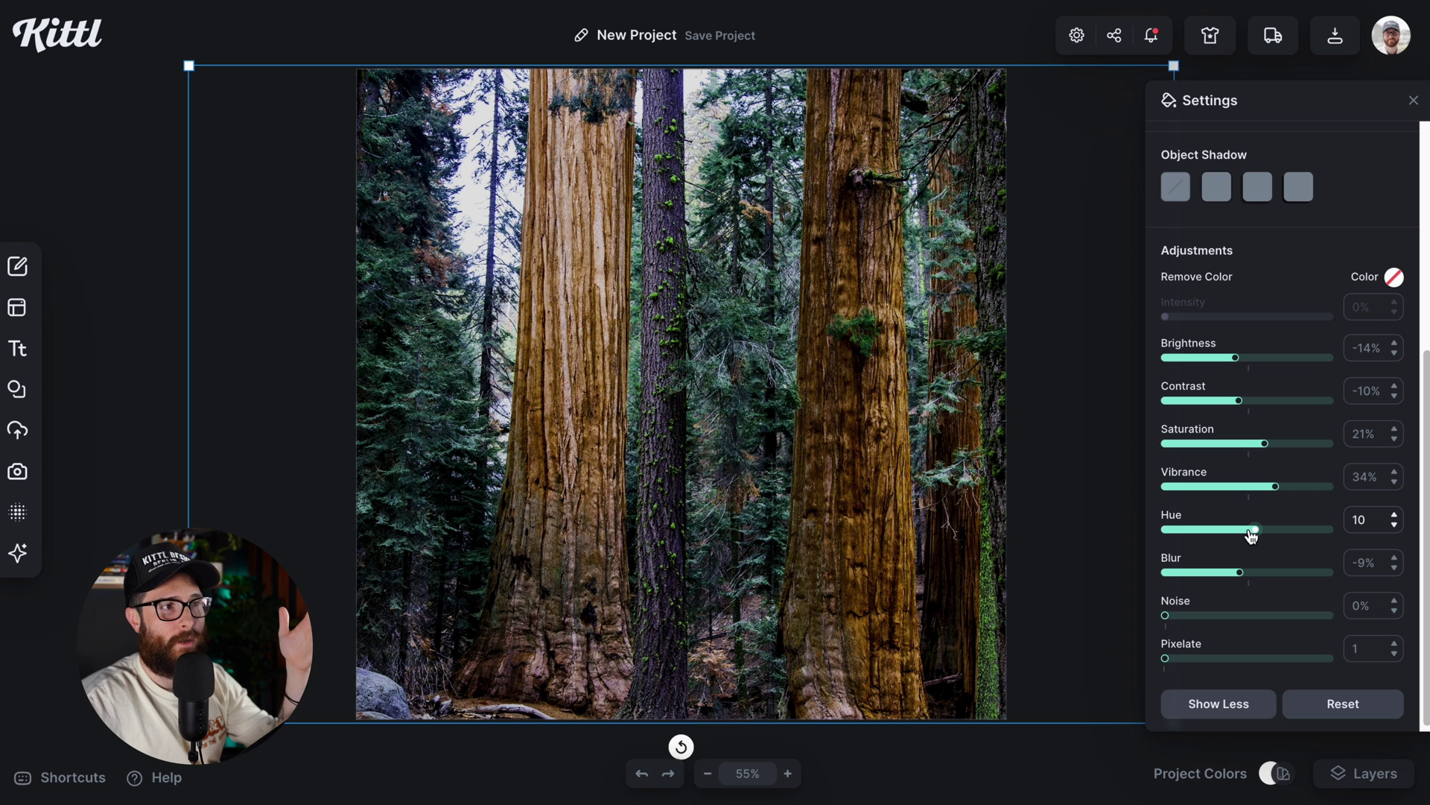
{"action": "left_click_drag", "start_coordinate": [1252, 535], "coordinate": [1250, 535]}
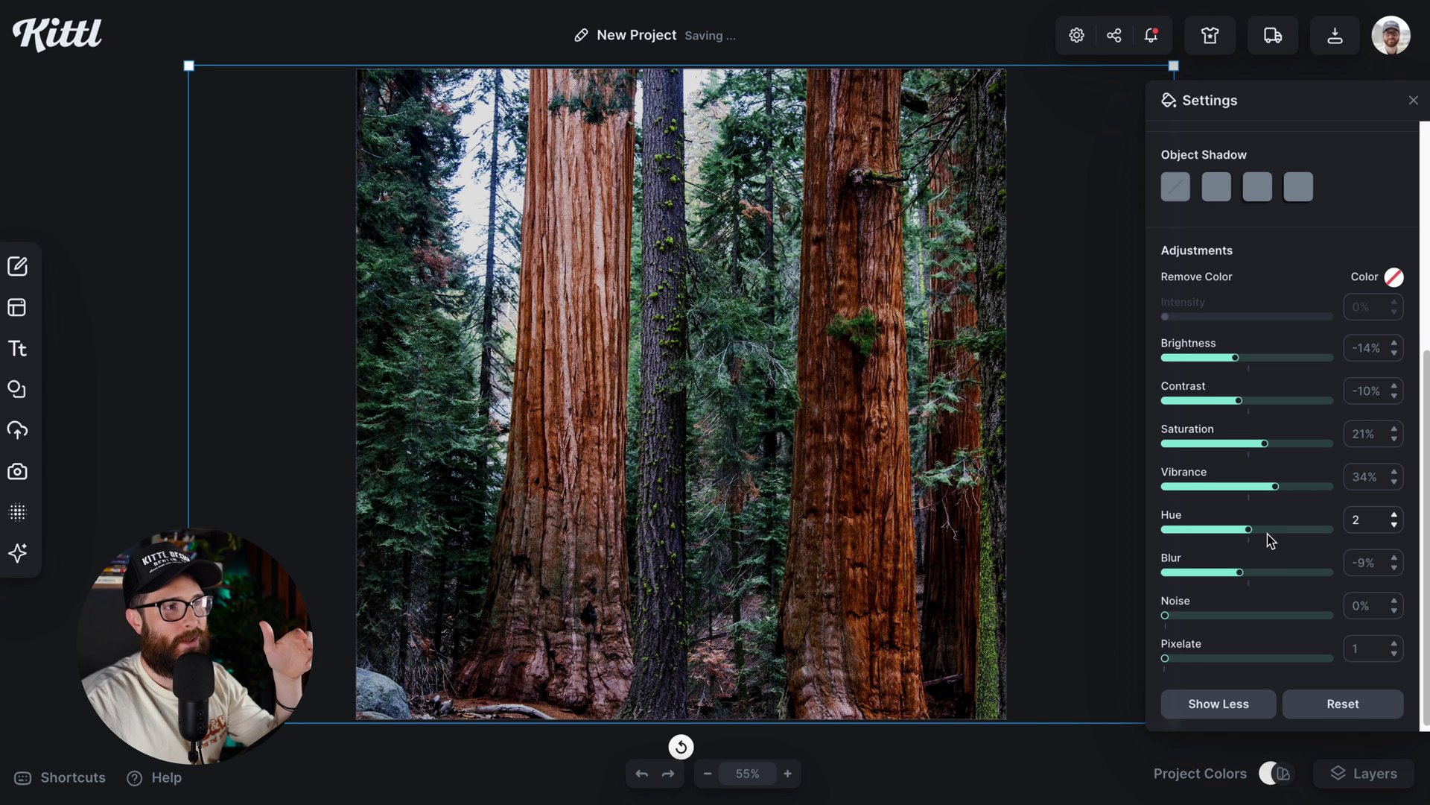
{"action": "scroll", "coordinate": [1250, 537], "scroll_direction": "down", "scroll_amount": 1}
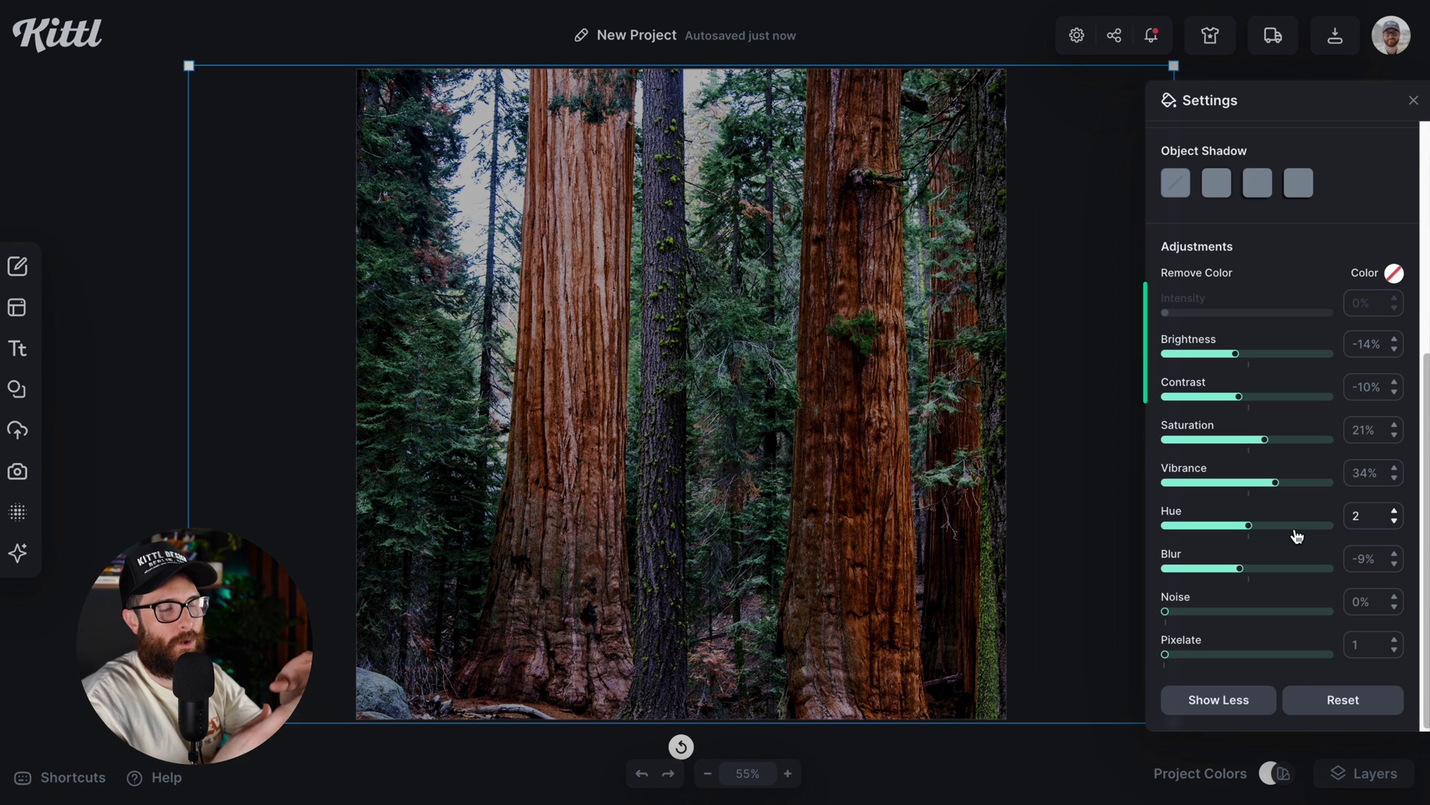
{"action": "left_click", "coordinate": [1395, 522]}
{"action": "left_click", "coordinate": [1395, 522]}
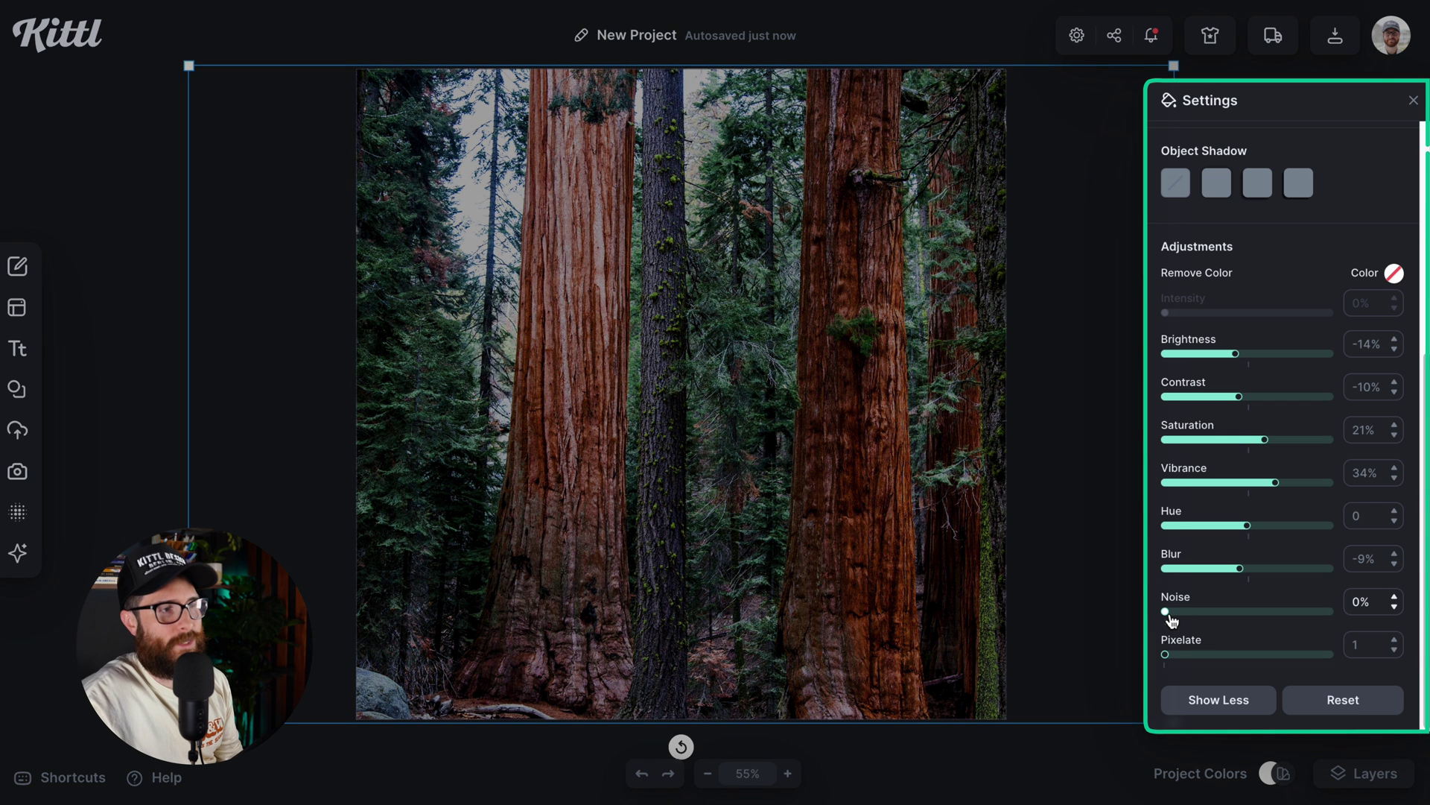
Preview noise grain levels up to 82%, then settle the Noise slider at 8%.
{"action": "left_click", "coordinate": [1184, 616]}
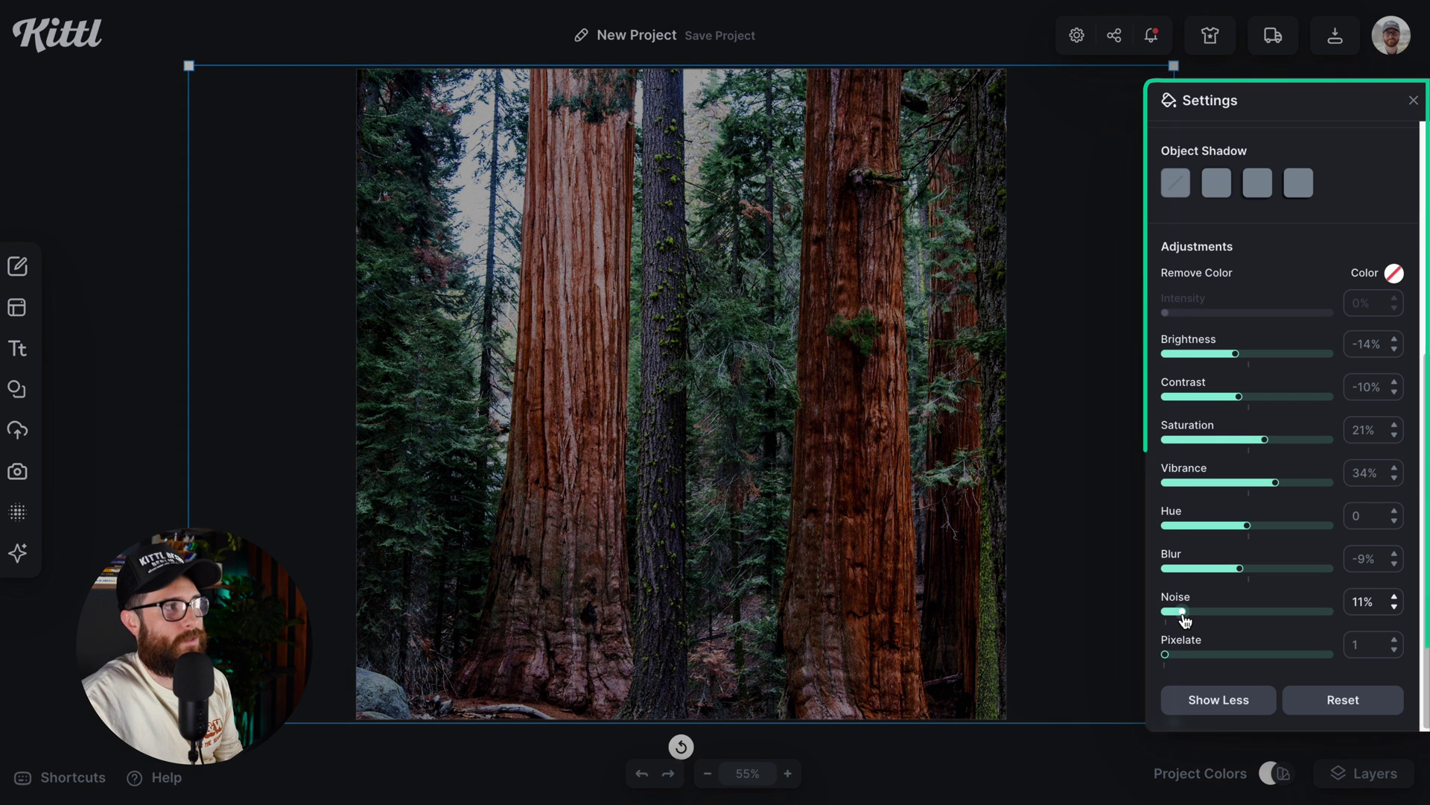
{"action": "left_click", "coordinate": [1207, 615]}
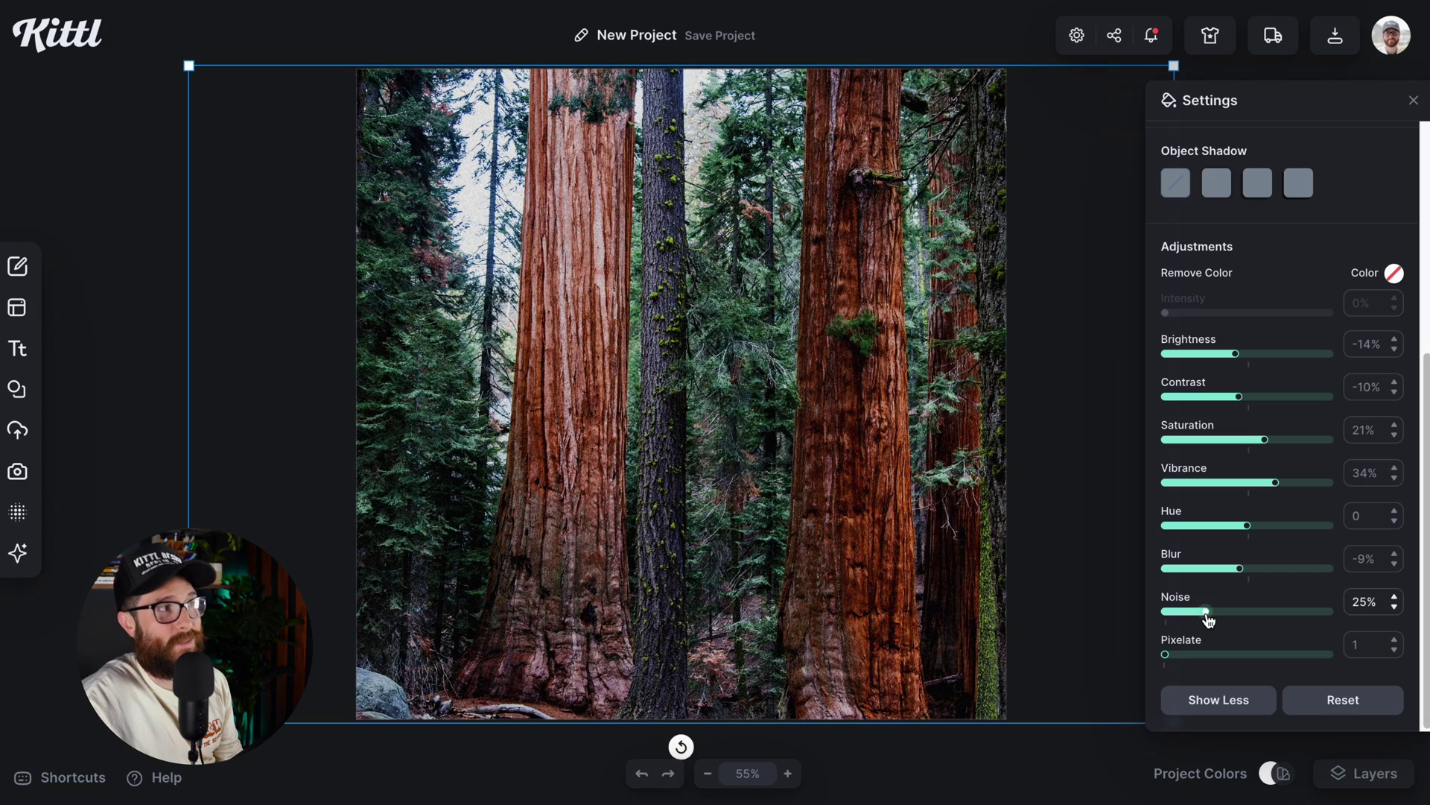
{"action": "left_click_drag", "start_coordinate": [1209, 618], "coordinate": [1261, 617]}
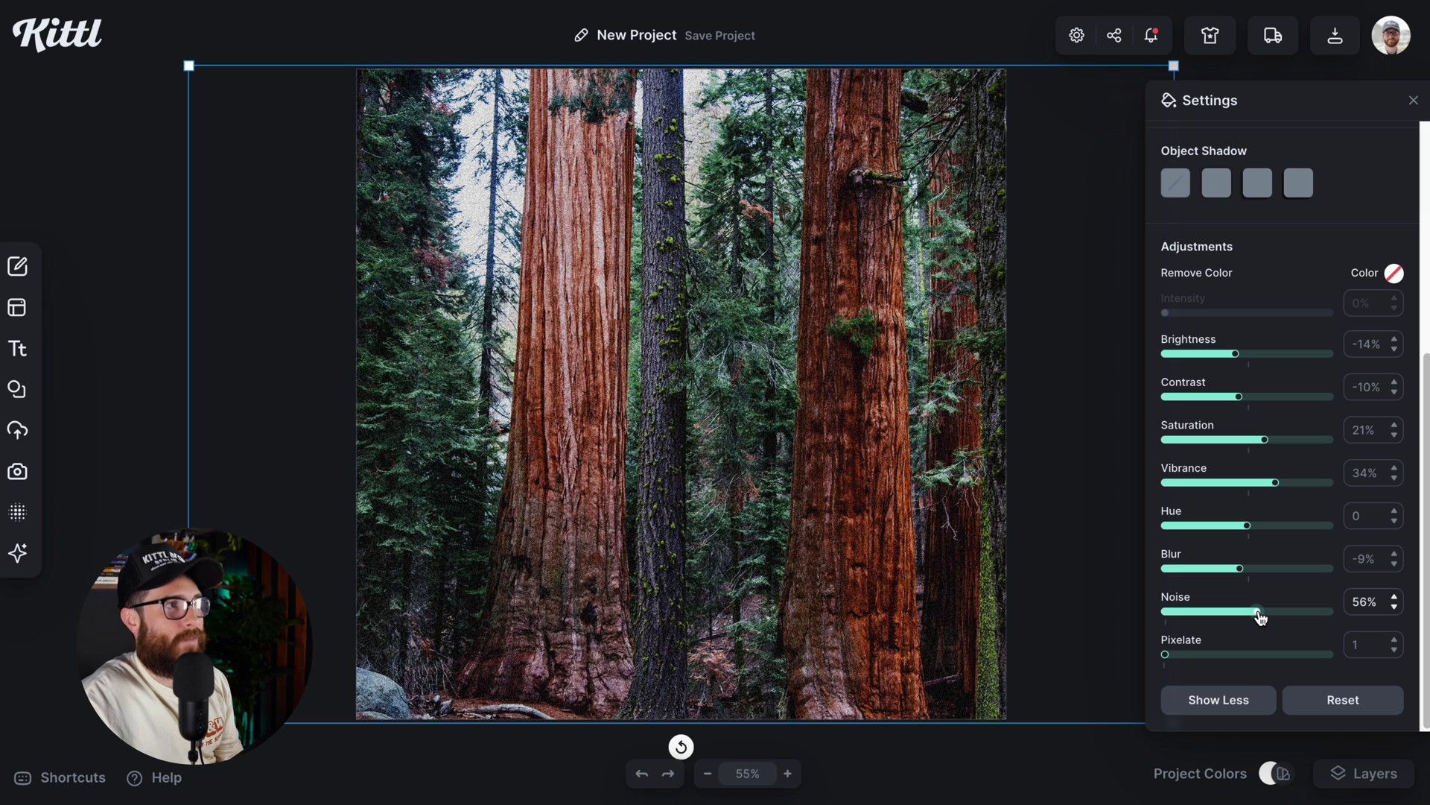
{"action": "left_click_drag", "start_coordinate": [1261, 617], "coordinate": [1279, 617]}
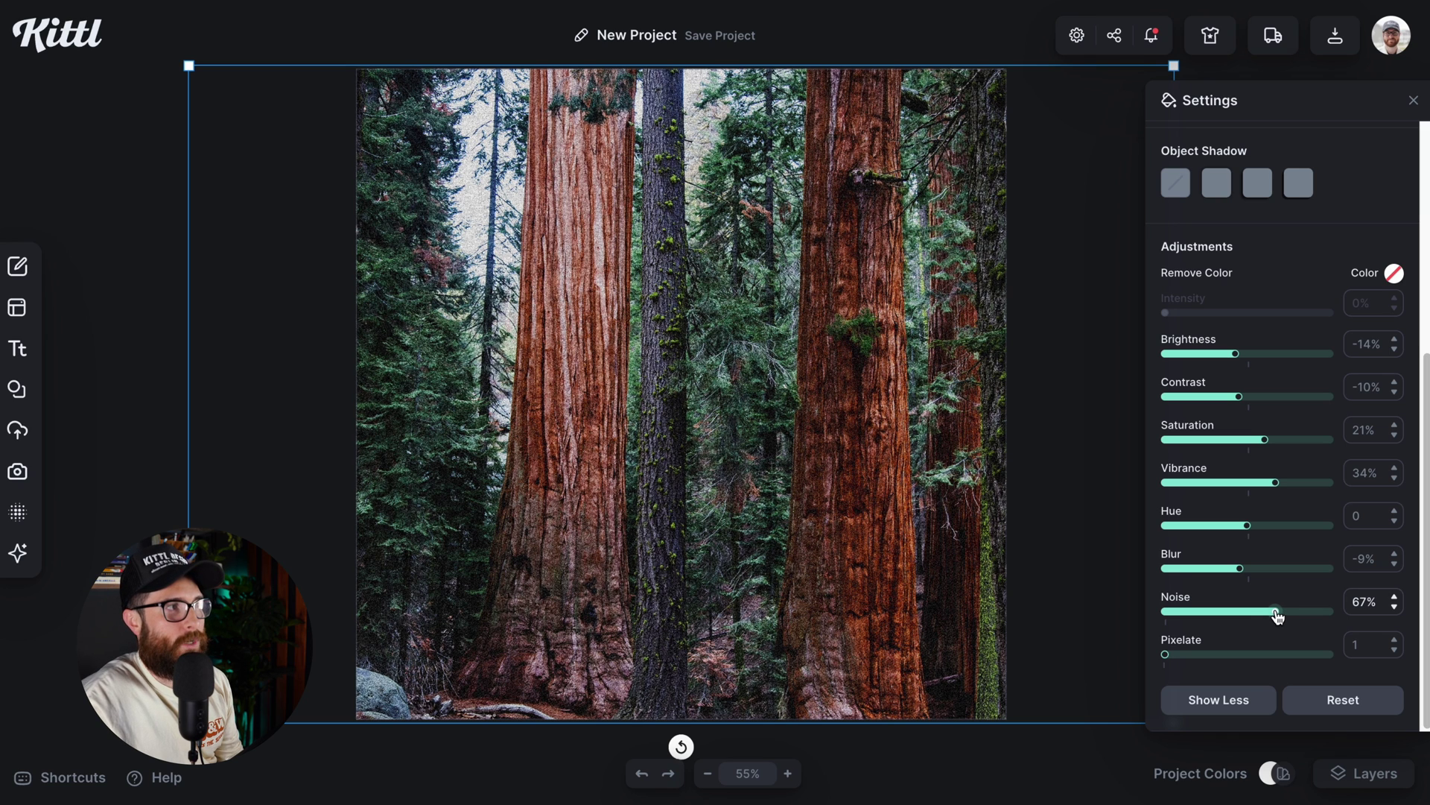
{"action": "left_click_drag", "start_coordinate": [1278, 615], "coordinate": [1291, 615]}
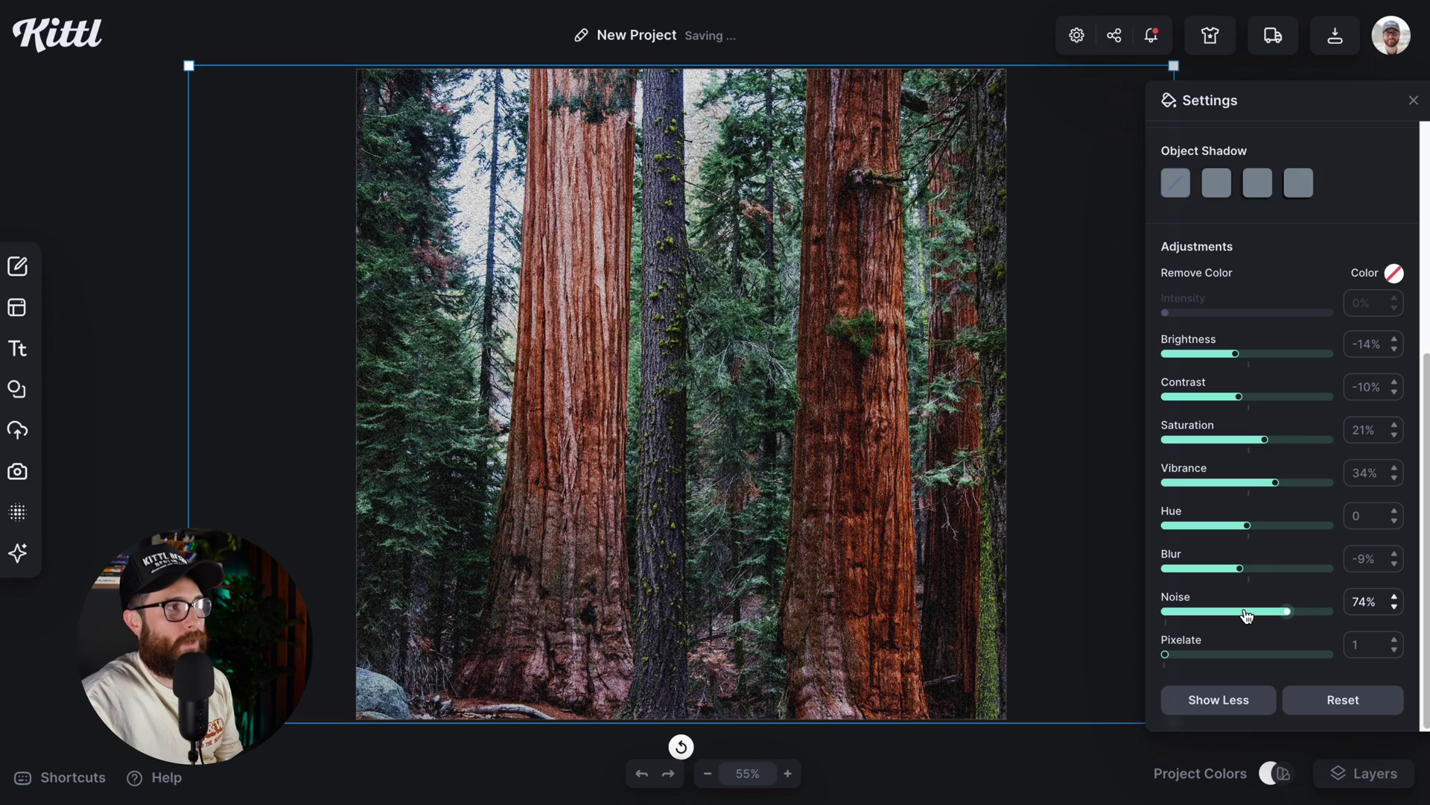
{"action": "left_click_drag", "start_coordinate": [1287, 612], "coordinate": [1303, 615]}
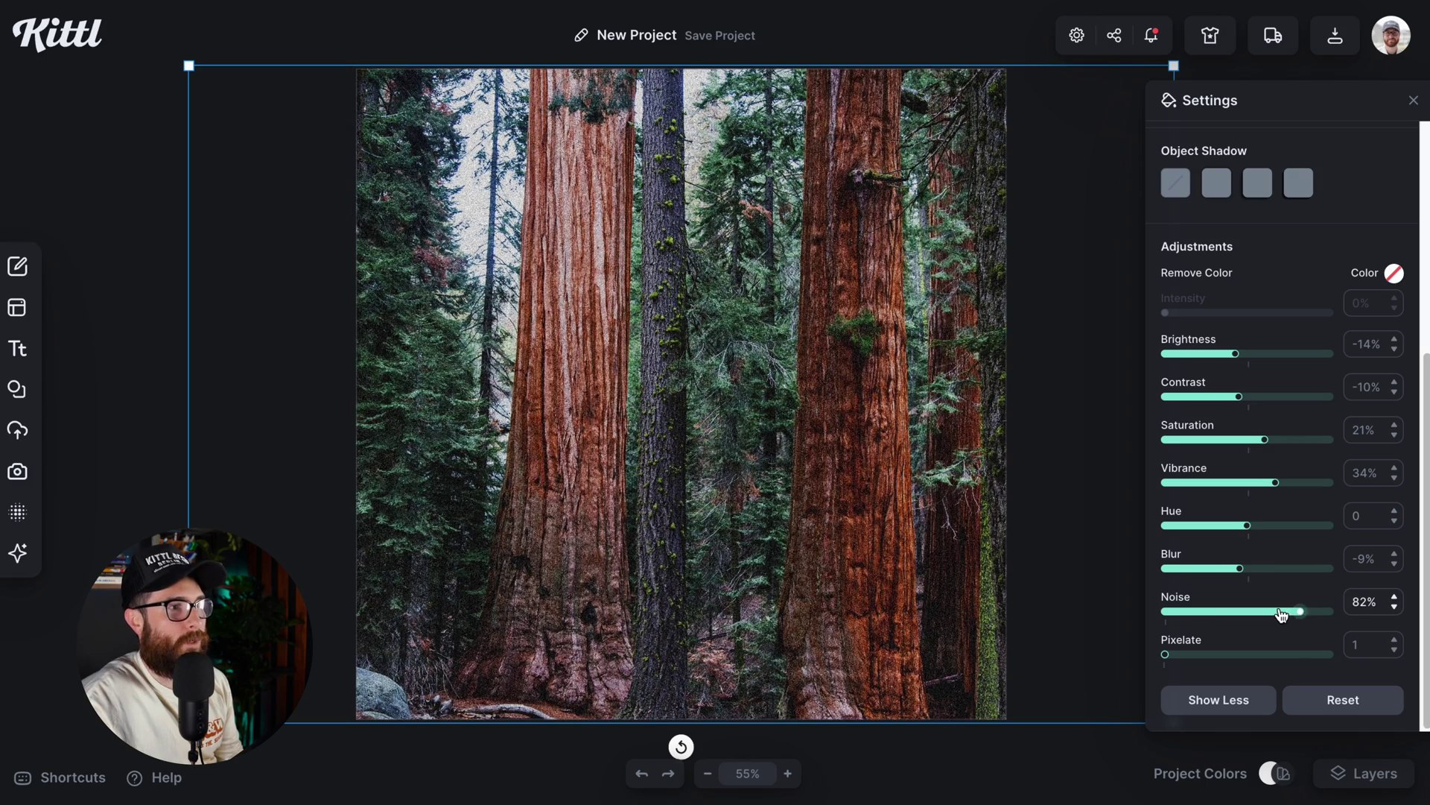
{"action": "left_click", "coordinate": [1277, 612]}
{"action": "left_click_drag", "start_coordinate": [1277, 613], "coordinate": [1272, 613]}
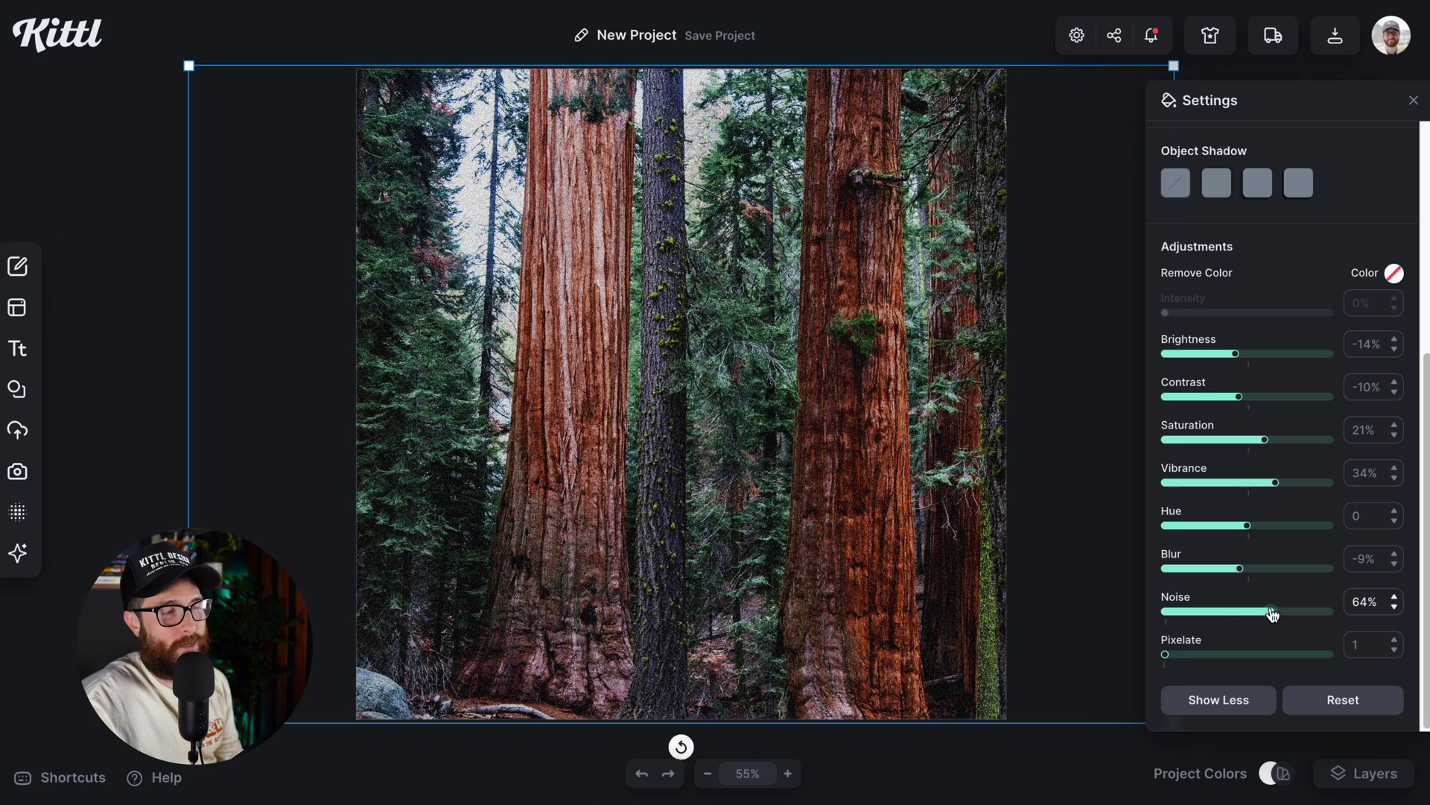
{"action": "left_click_drag", "start_coordinate": [1273, 614], "coordinate": [1184, 614]}
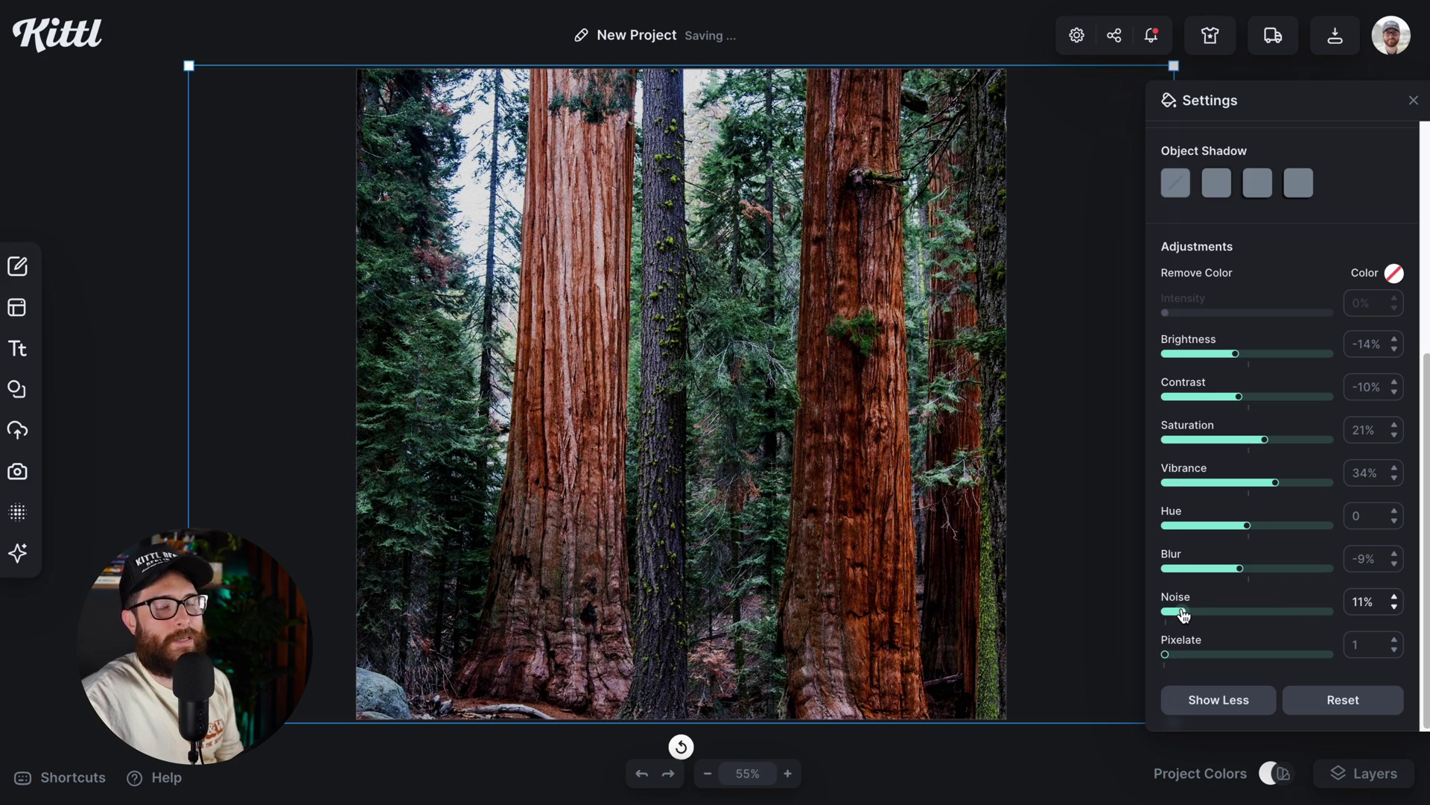
{"action": "left_click_drag", "start_coordinate": [1184, 615], "coordinate": [1177, 615]}
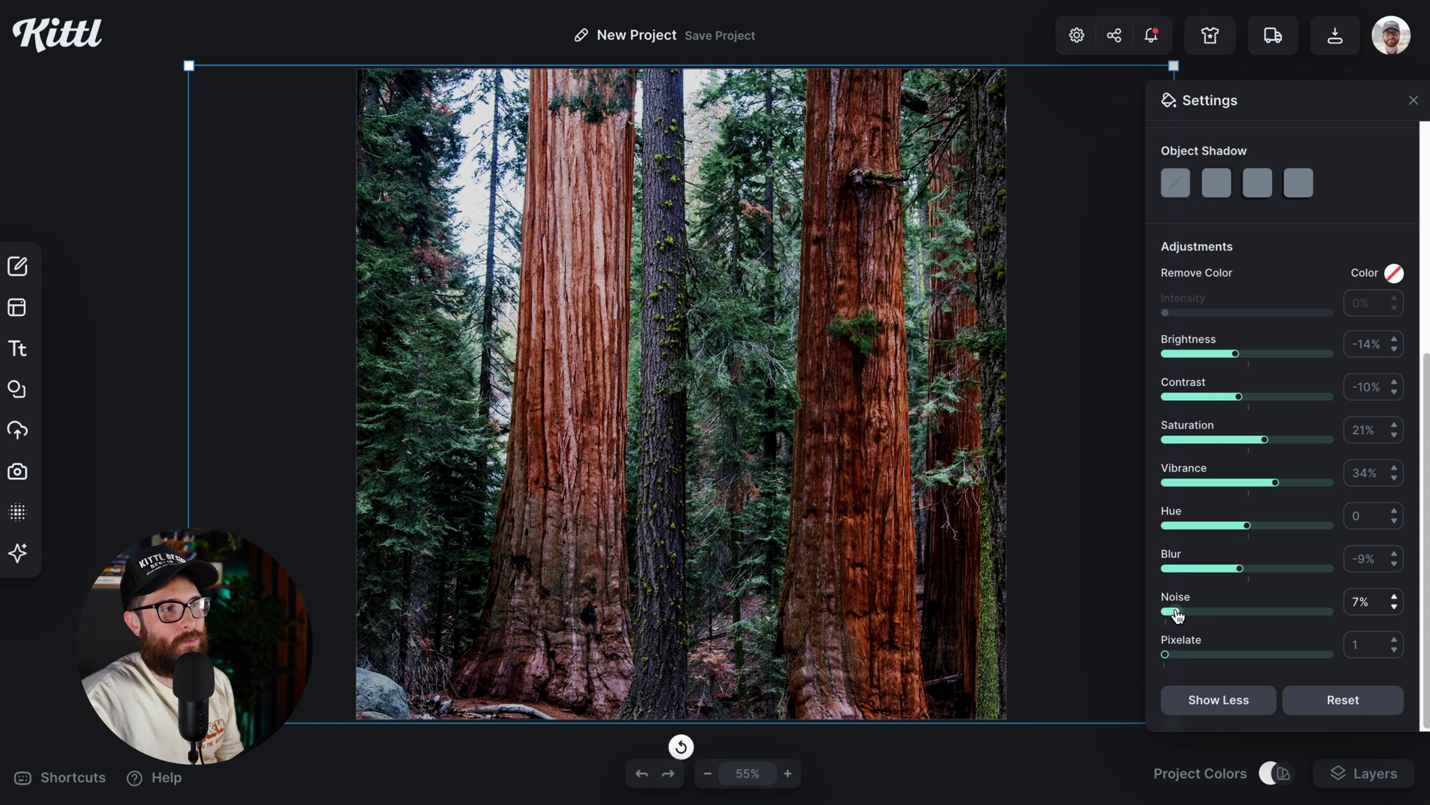
{"action": "mouse_move", "coordinate": [1177, 616]}
{"action": "left_mouse_down"}
{"action": "mouse_move", "coordinate": [1286, 617]}
{"action": "mouse_move", "coordinate": [1170, 613]}
{"action": "left_mouse_up"}
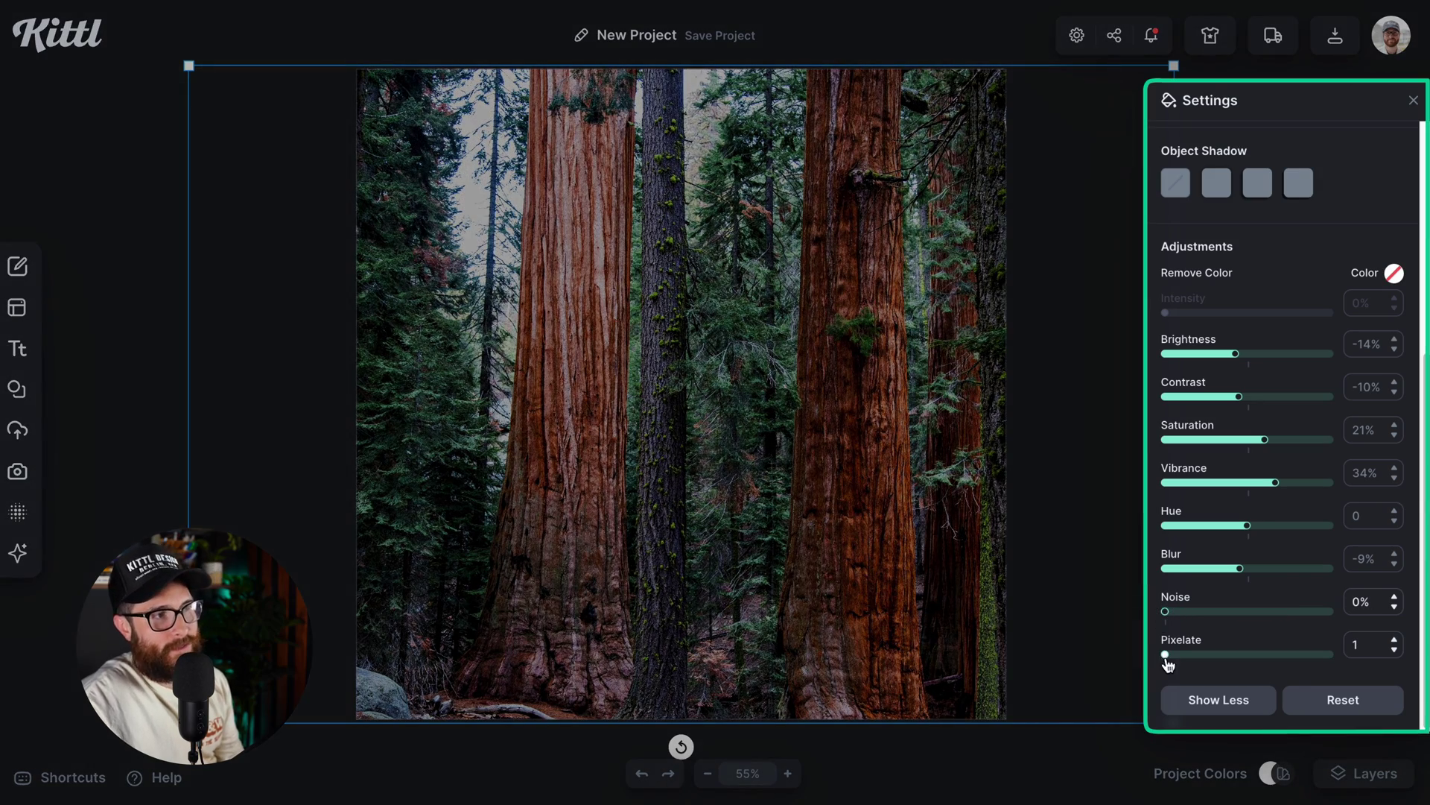
{"action": "mouse_move", "coordinate": [1166, 655]}
{"action": "left_mouse_down"}
{"action": "mouse_move", "coordinate": [1189, 662]}
{"action": "mouse_move", "coordinate": [1163, 659]}
{"action": "left_mouse_up"}
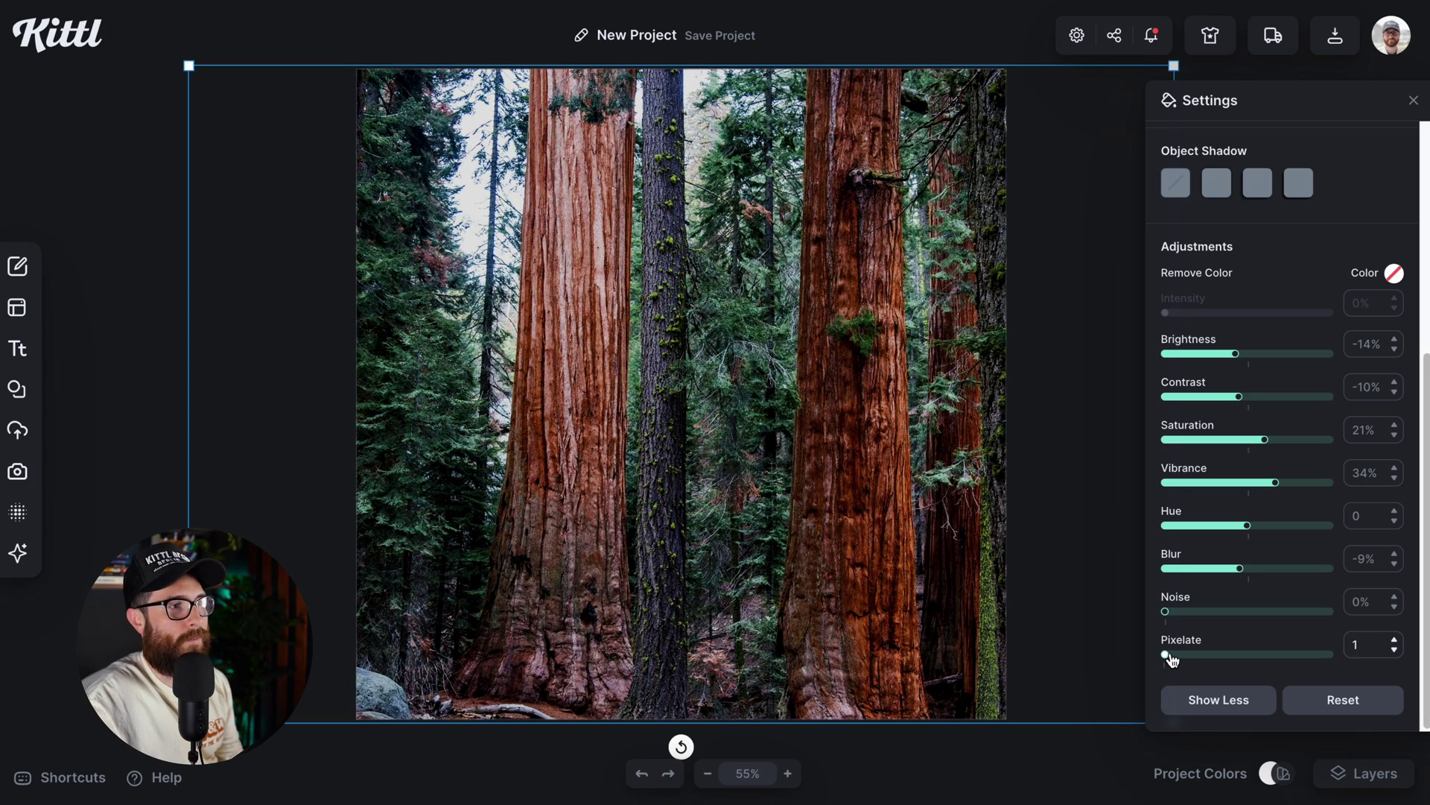
{"action": "mouse_move", "coordinate": [1178, 660]}
{"action": "left_mouse_down"}
{"action": "mouse_move", "coordinate": [1200, 660]}
{"action": "mouse_move", "coordinate": [1155, 656]}
{"action": "left_mouse_up"}
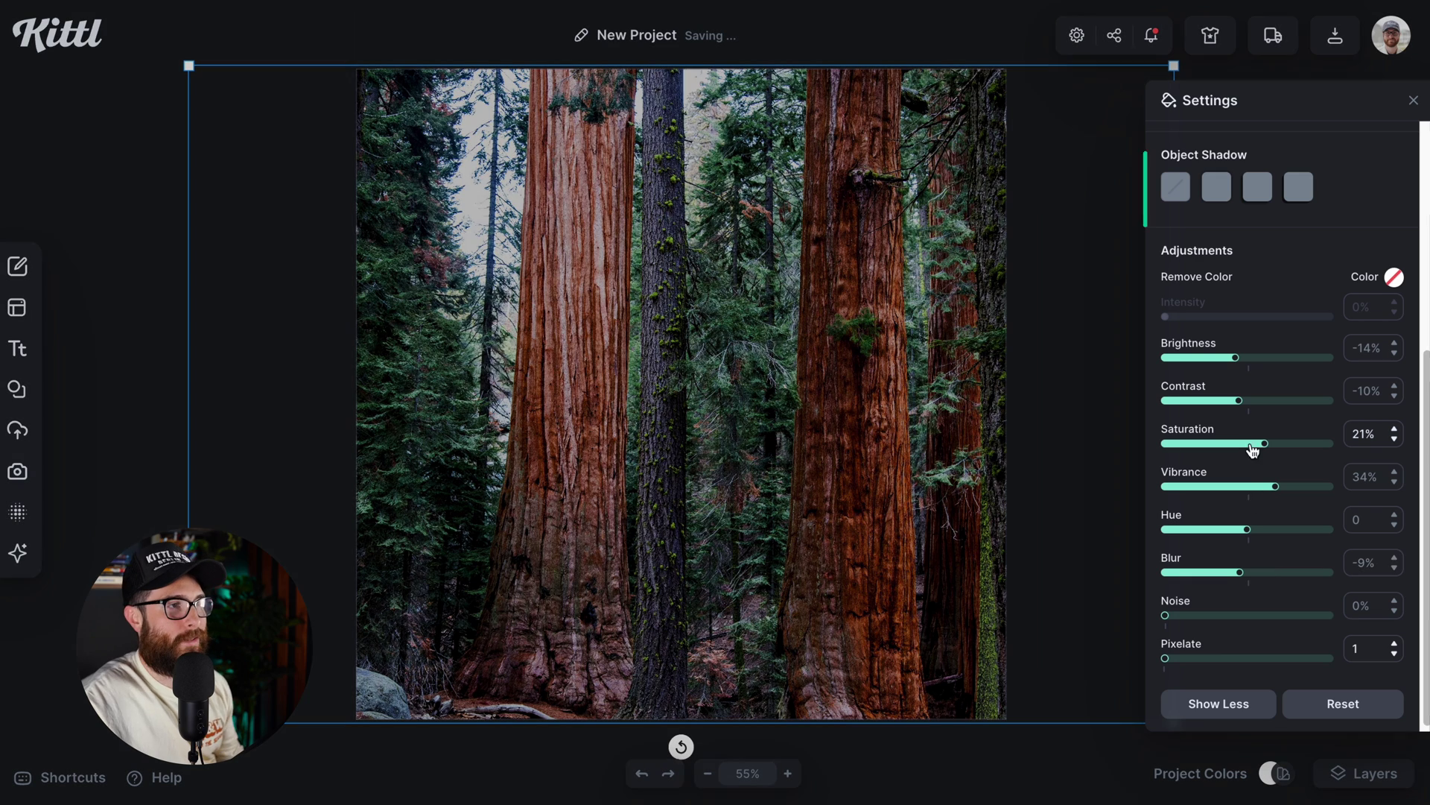
Nudge the forest photo down slightly.
{"action": "scroll", "coordinate": [1250, 434], "scroll_direction": "up", "scroll_amount": 1}
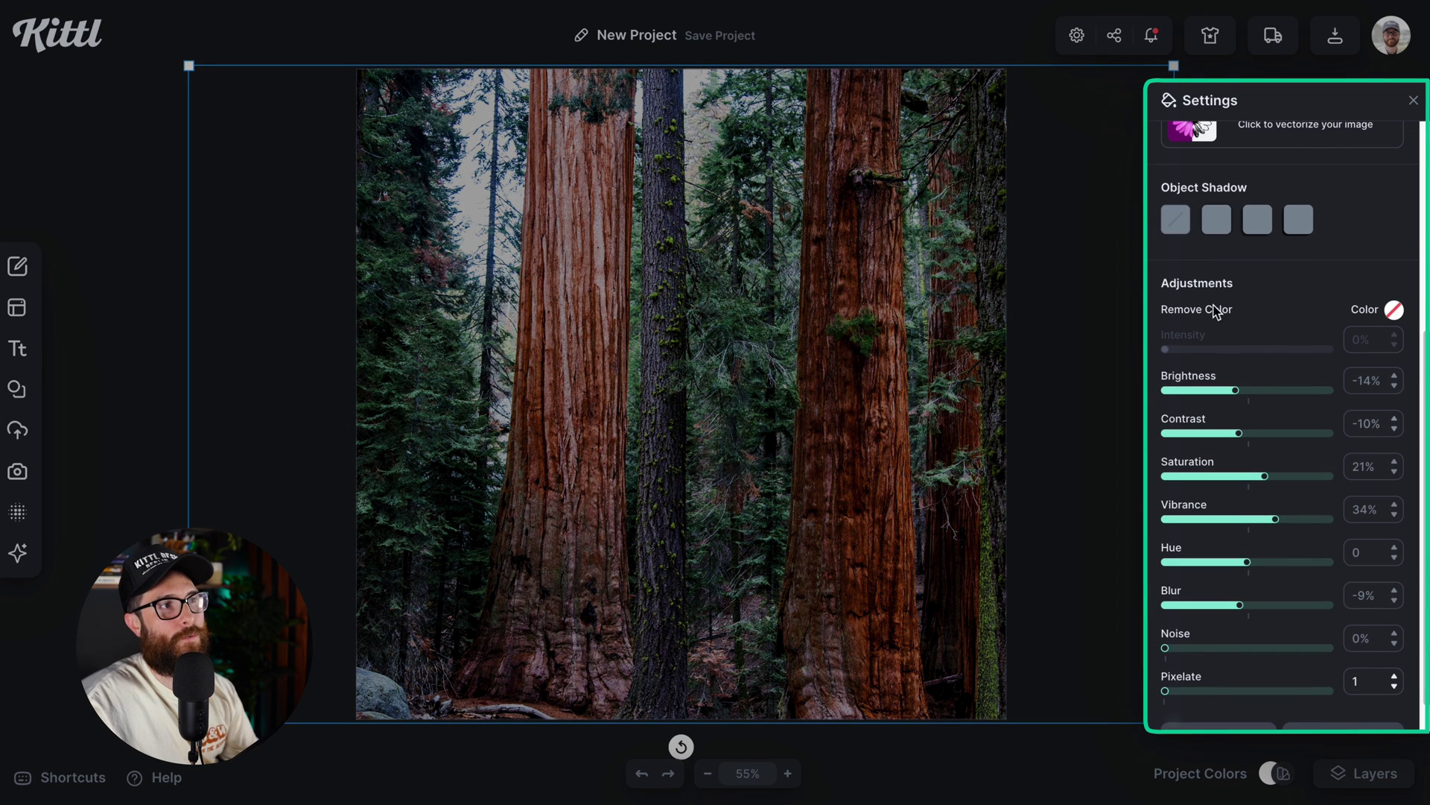
{"action": "scroll", "coordinate": [1207, 305], "scroll_direction": "up", "scroll_amount": 1}
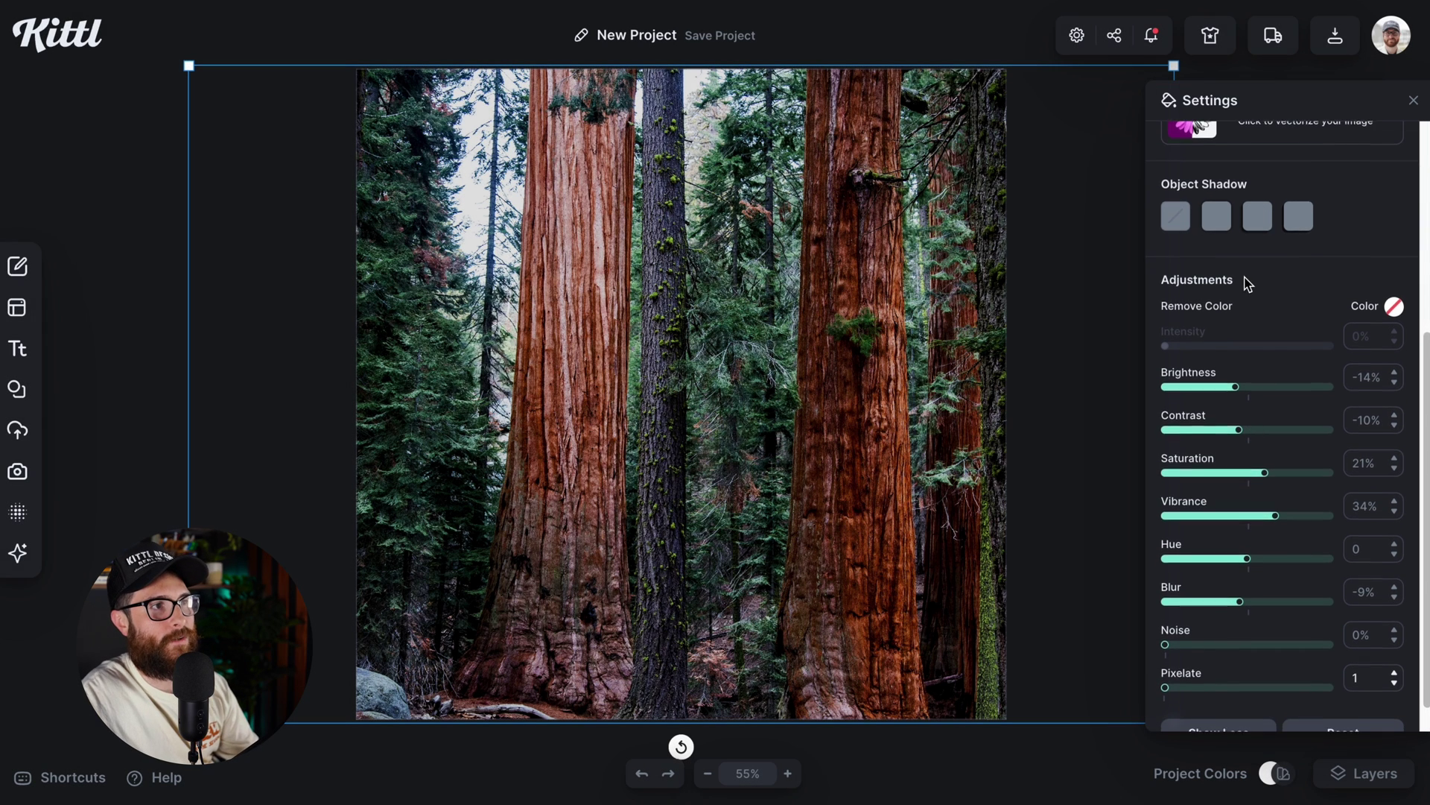
{"action": "scroll", "coordinate": [1244, 287], "scroll_direction": "down", "scroll_amount": 1}
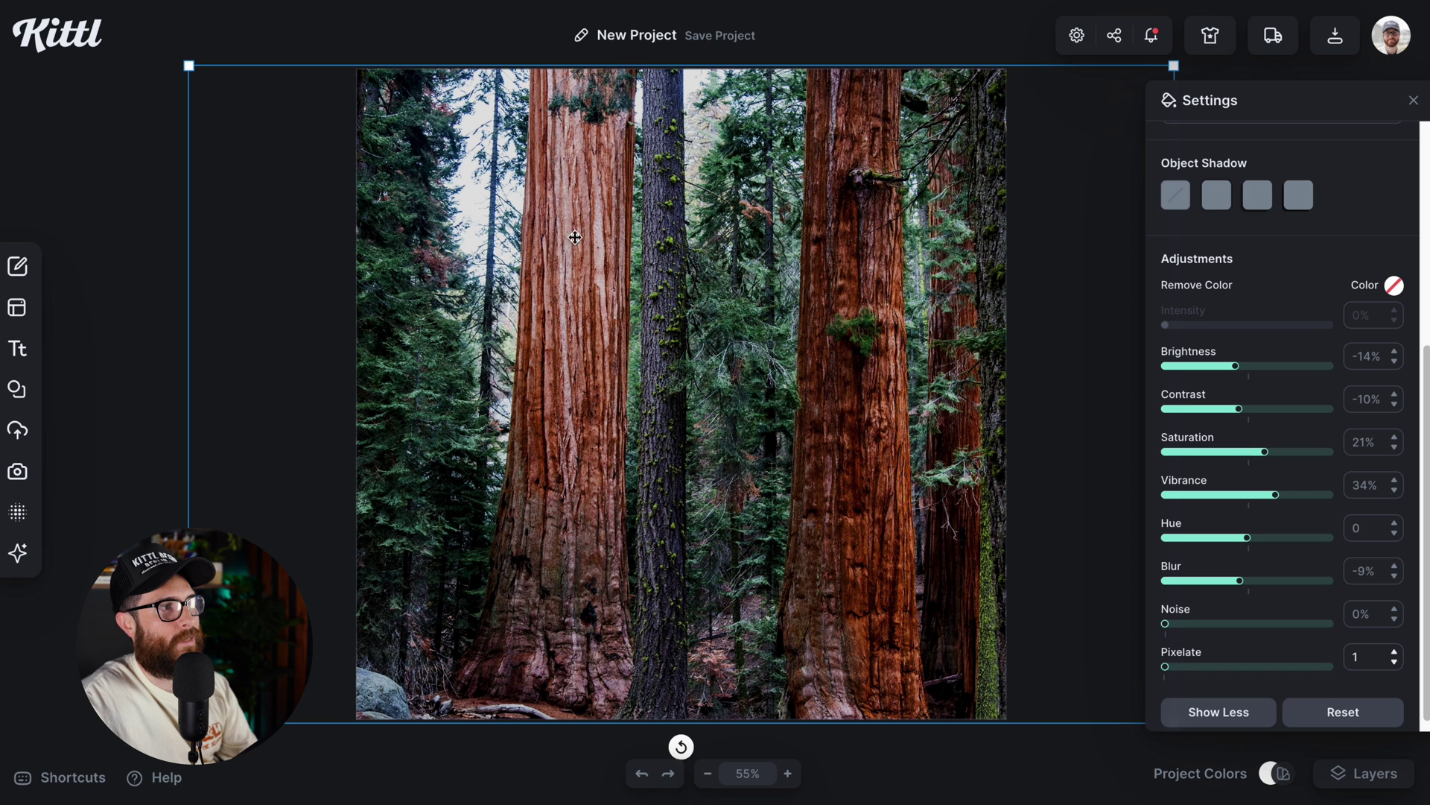
{"action": "key", "text": "shift+Down"}
{"action": "key", "text": "shift+Down"}
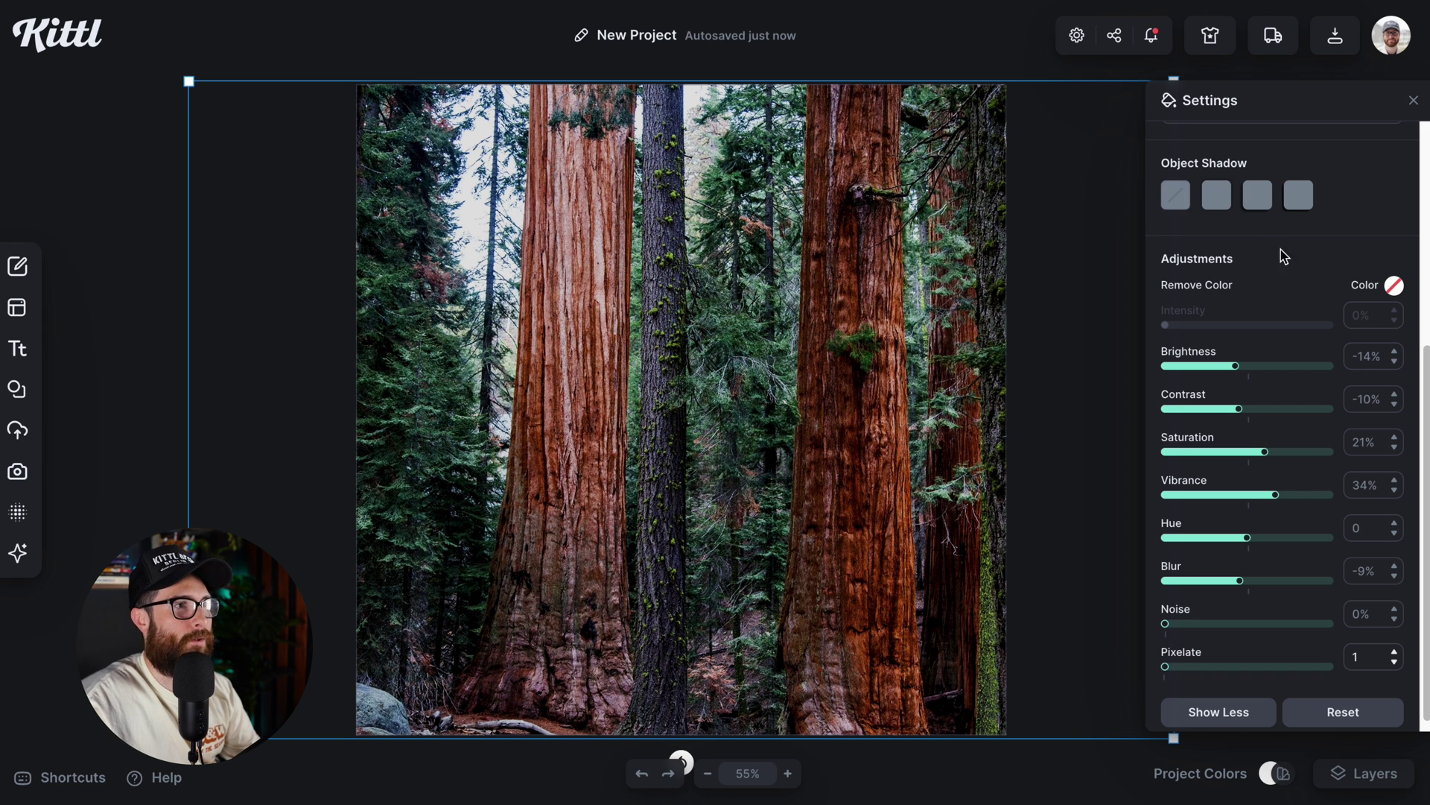
Set Remove Color to the sampled white sky at a faint 3% intensity.
{"action": "left_click", "coordinate": [1392, 287]}
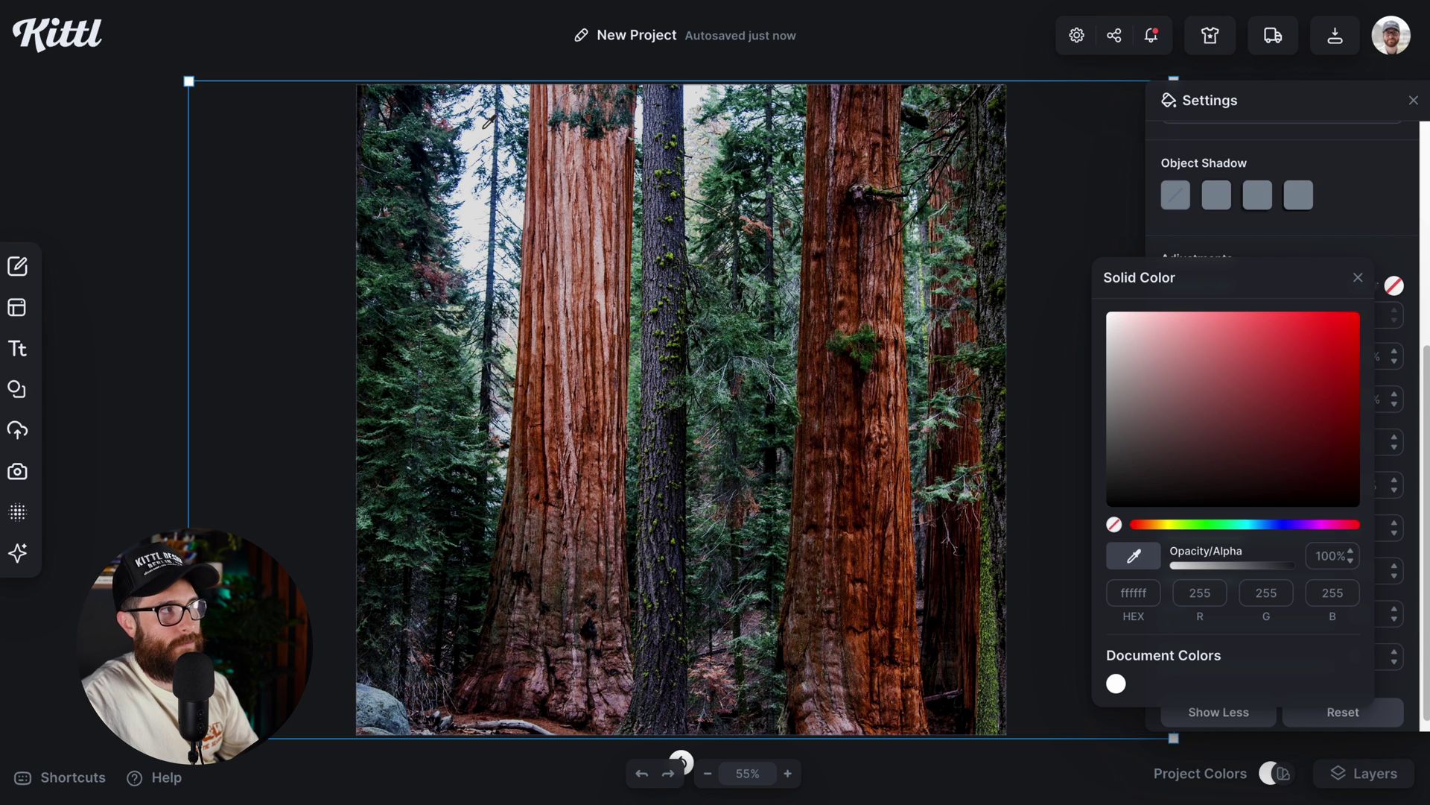
{"action": "key", "text": "Escape"}
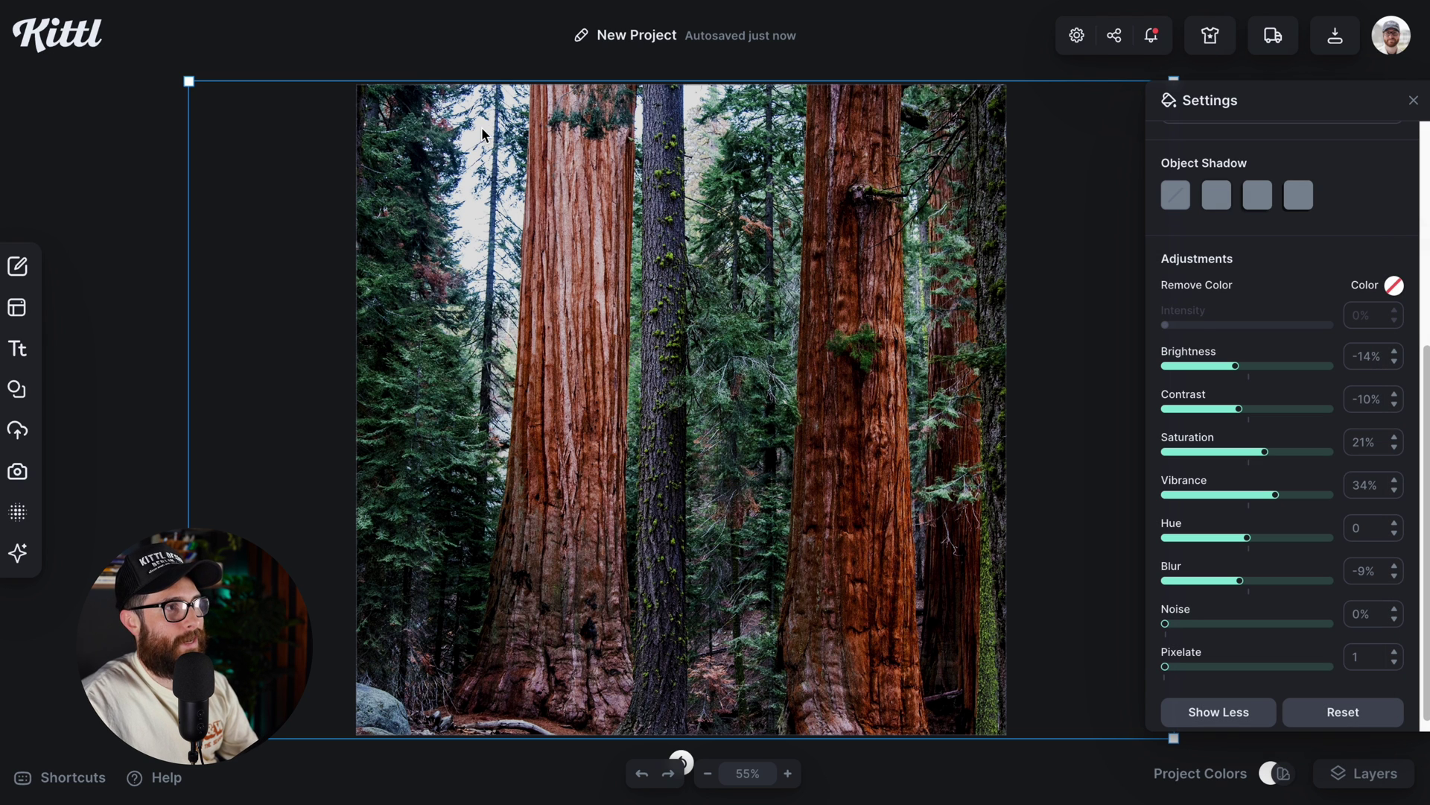
{"action": "left_click", "coordinate": [482, 135]}
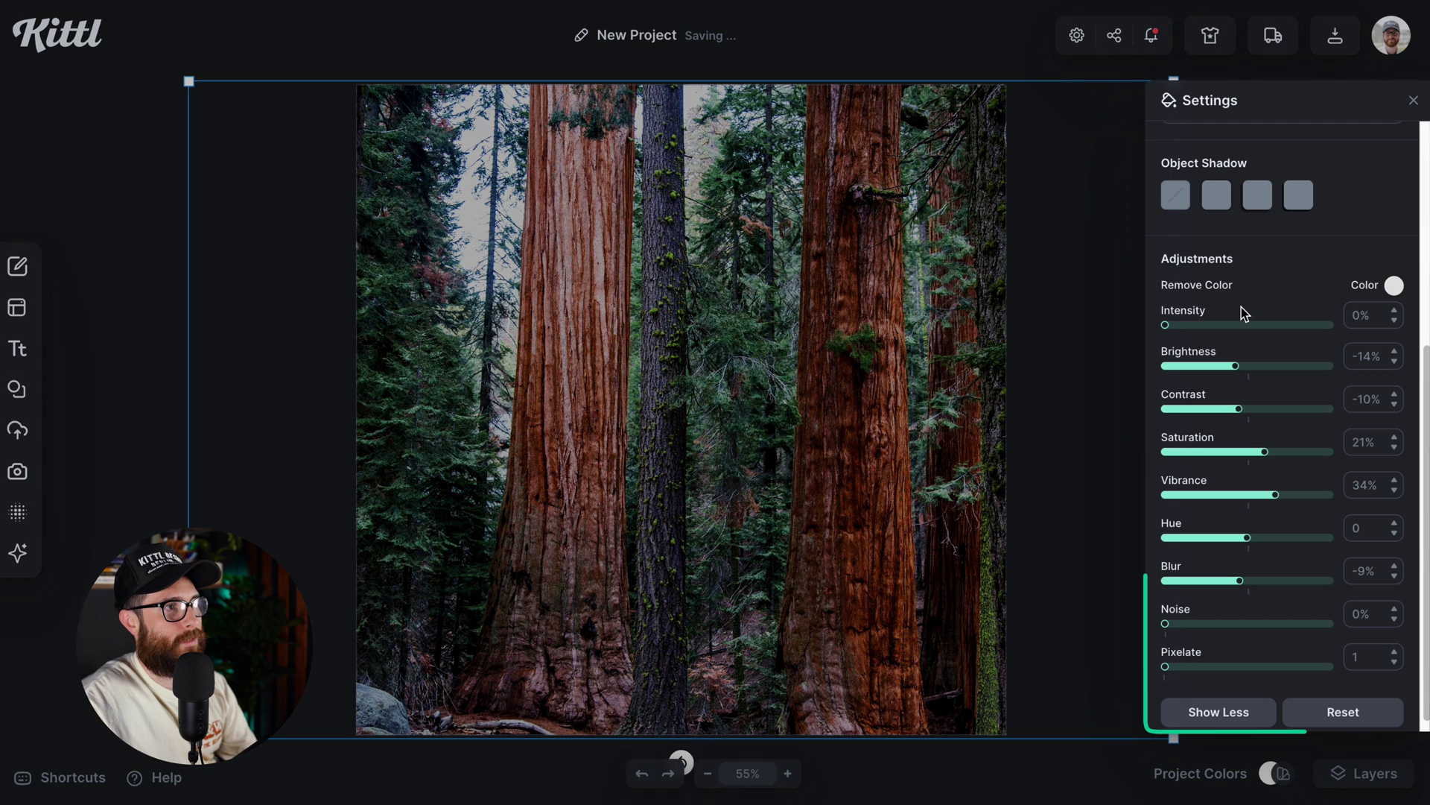
{"action": "left_click_drag", "start_coordinate": [1167, 327], "coordinate": [1233, 333]}
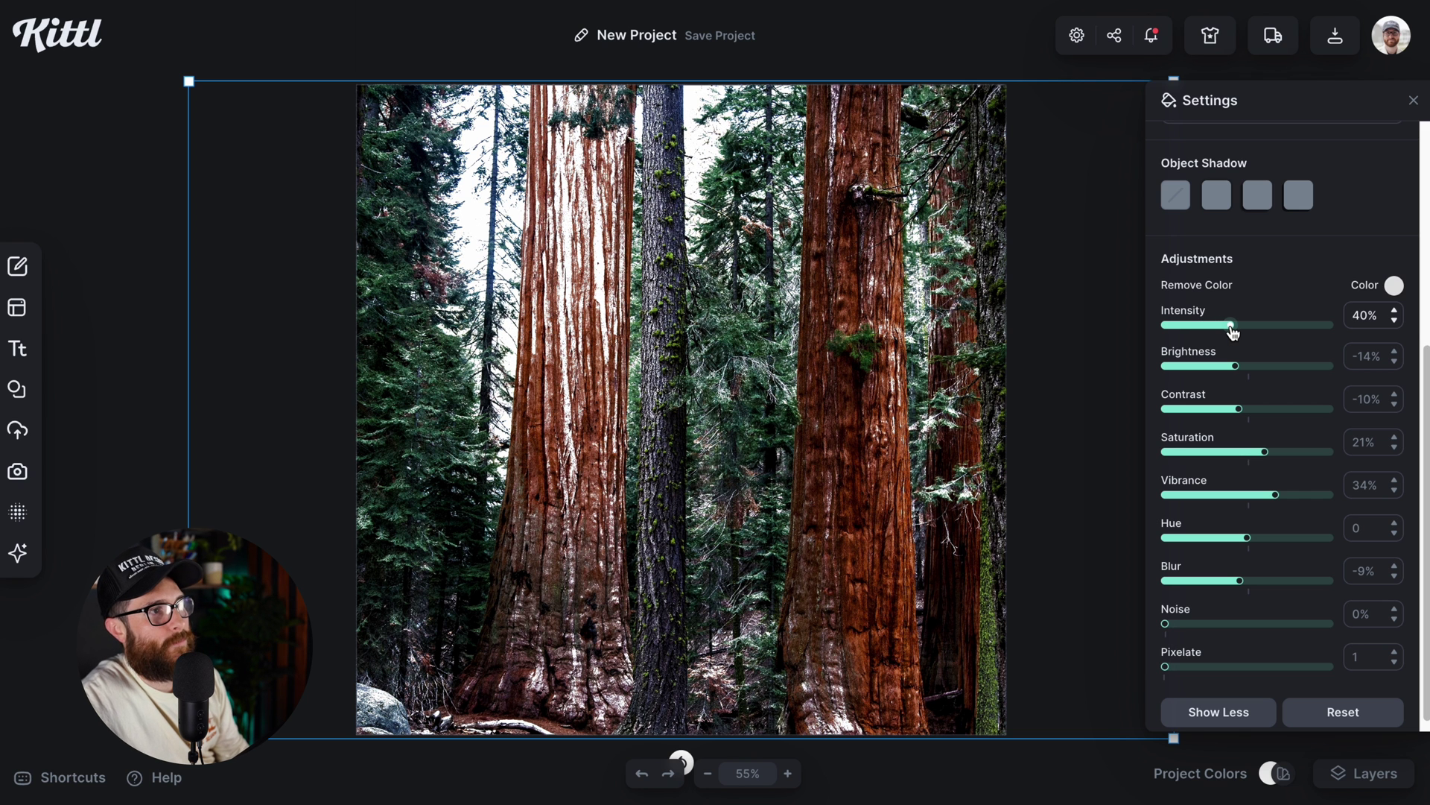
{"action": "left_click_drag", "start_coordinate": [1221, 332], "coordinate": [1173, 335]}
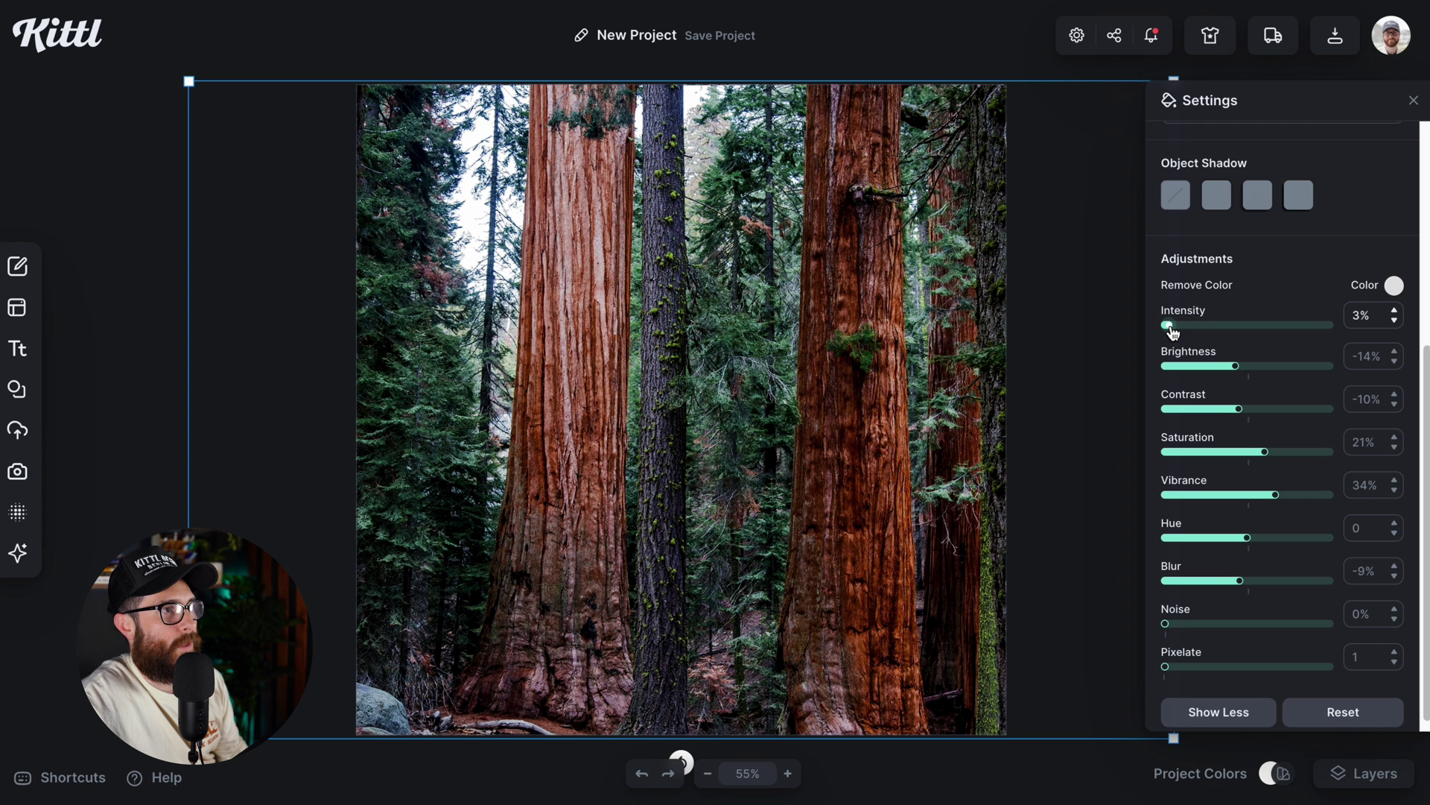
{"action": "scroll", "coordinate": [994, 257], "scroll_direction": "up", "scroll_amount": 1}
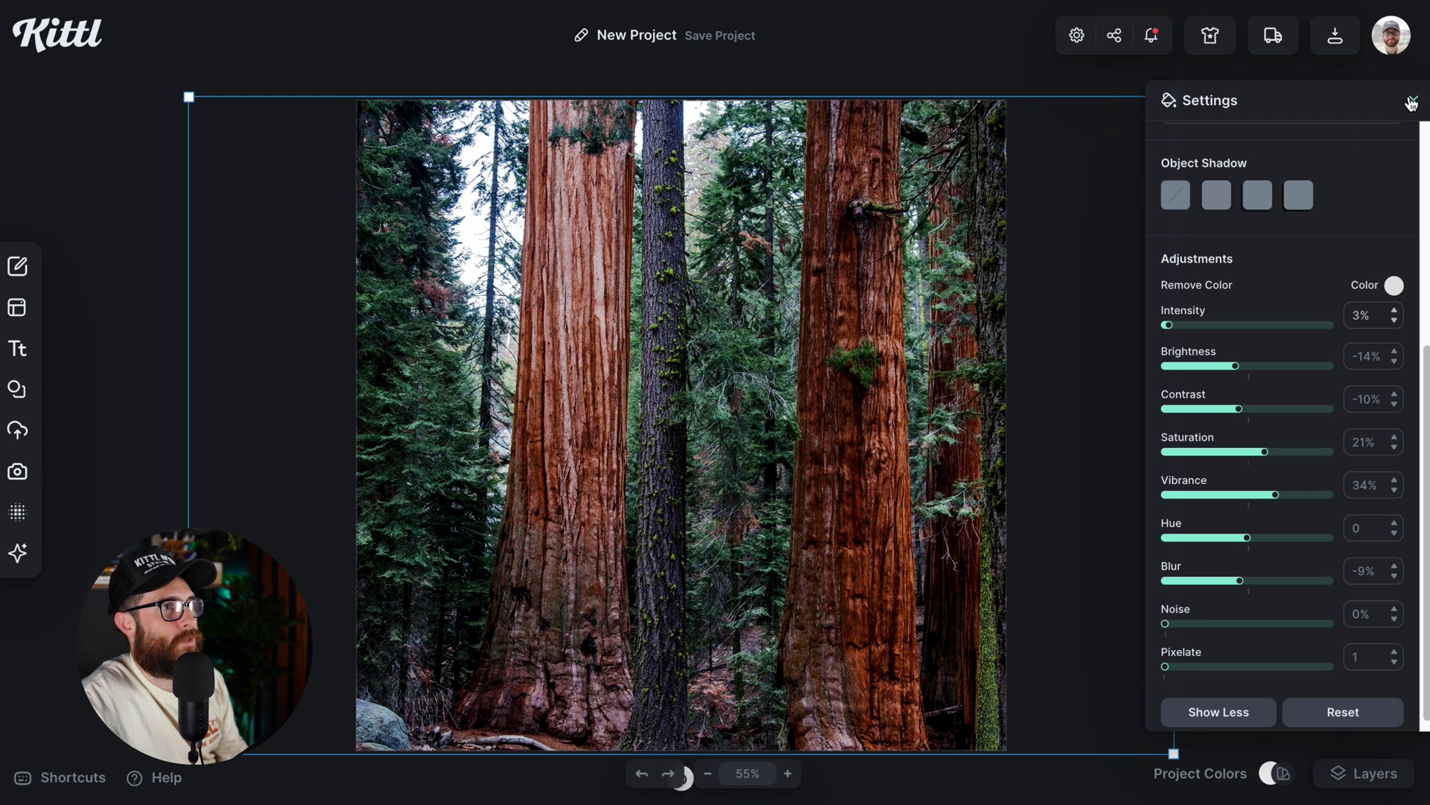
{"action": "left_click", "coordinate": [1412, 101]}
Give the artboard a dark red background colour.
{"action": "left_click", "coordinate": [933, 186]}
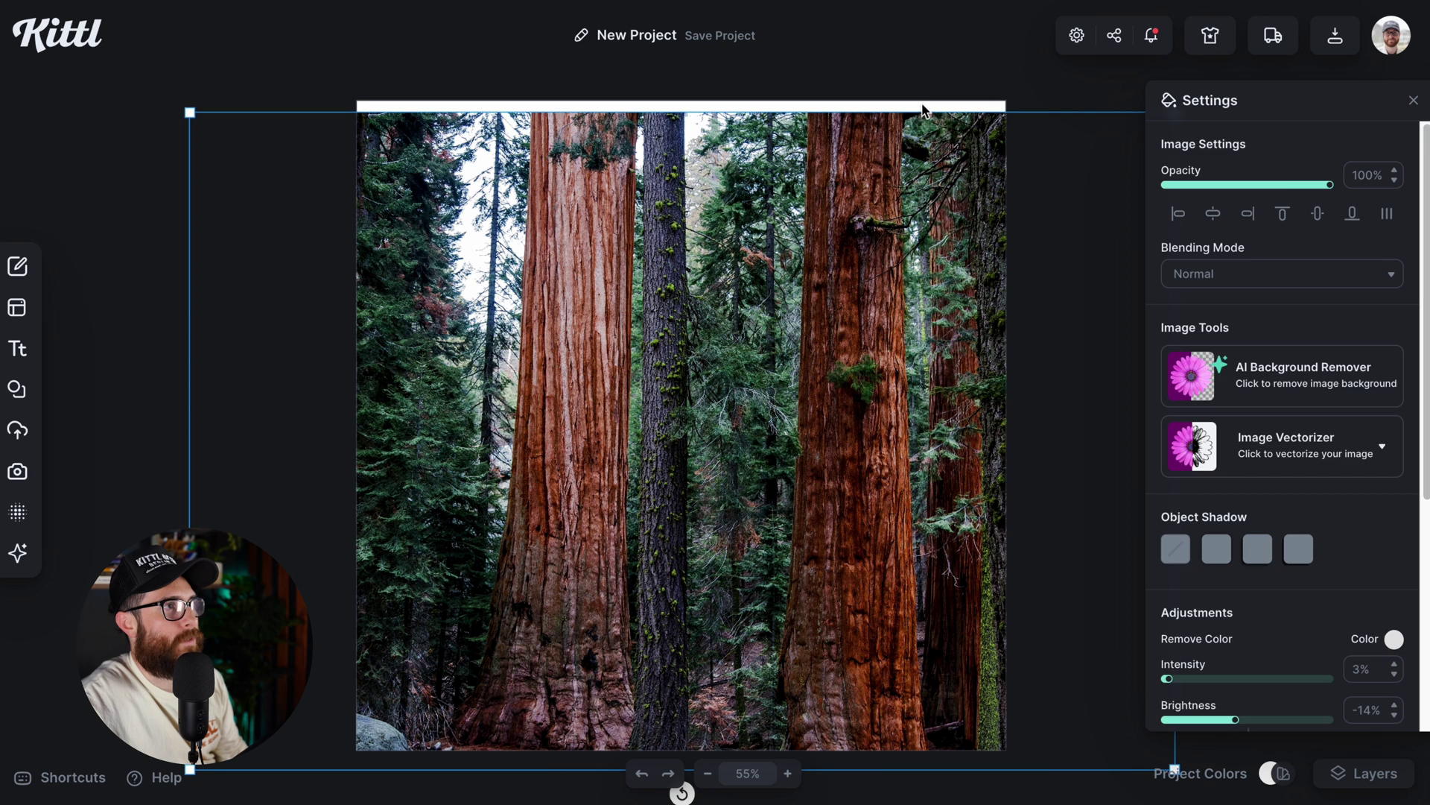
{"action": "left_click", "coordinate": [922, 109]}
{"action": "left_click", "coordinate": [1171, 176]}
{"action": "mouse_move", "coordinate": [1128, 257]}
{"action": "left_mouse_down"}
{"action": "mouse_move", "coordinate": [1089, 278]}
{"action": "mouse_move", "coordinate": [1086, 247]}
{"action": "mouse_move", "coordinate": [1078, 288]}
{"action": "mouse_move", "coordinate": [1109, 236]}
{"action": "left_mouse_up"}
{"action": "left_click", "coordinate": [811, 222]}
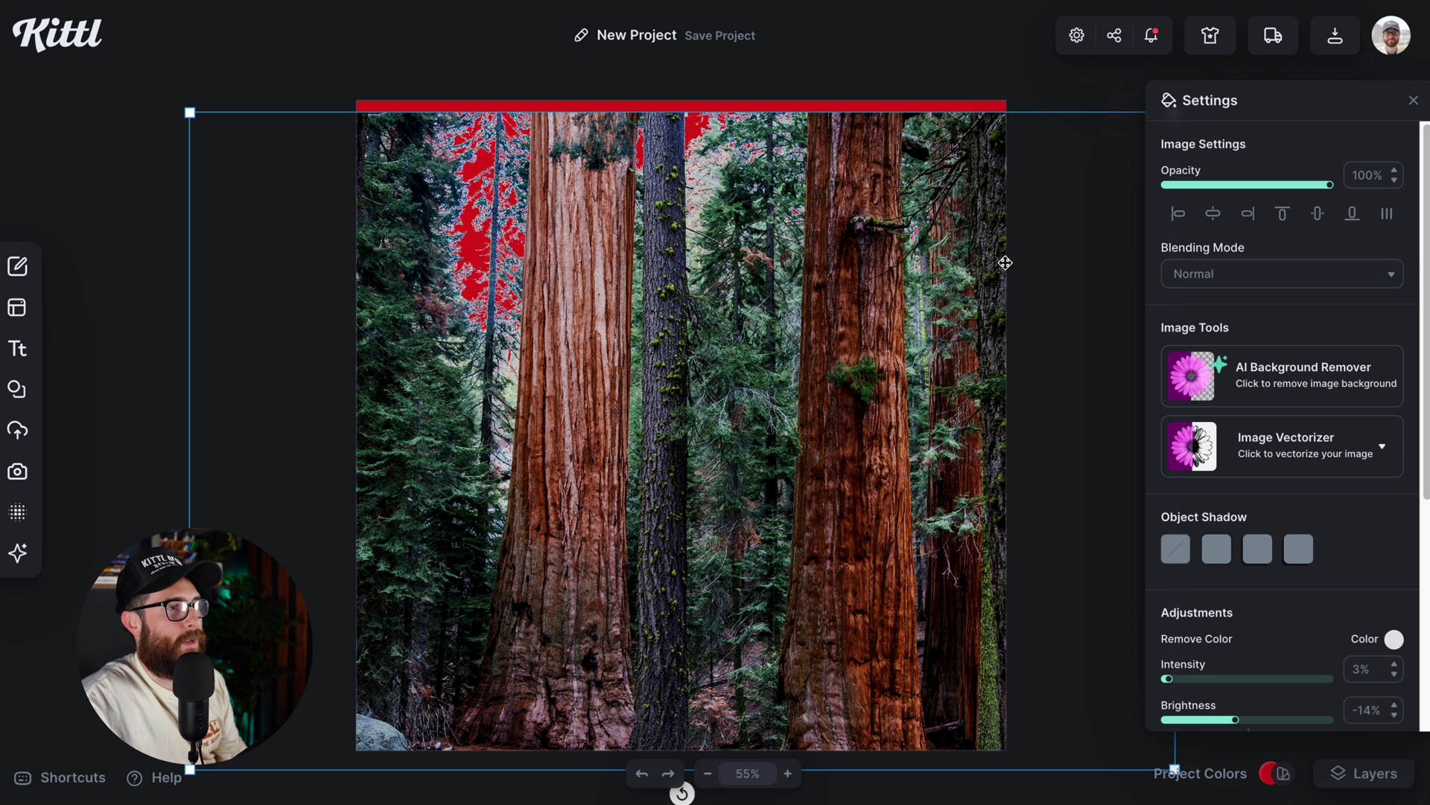
Reset the photo's Remove Color intensity to 0%, shift it up-left, and ease Brightness to -13%.
{"action": "scroll", "coordinate": [1283, 359], "scroll_direction": "down", "scroll_amount": 3}
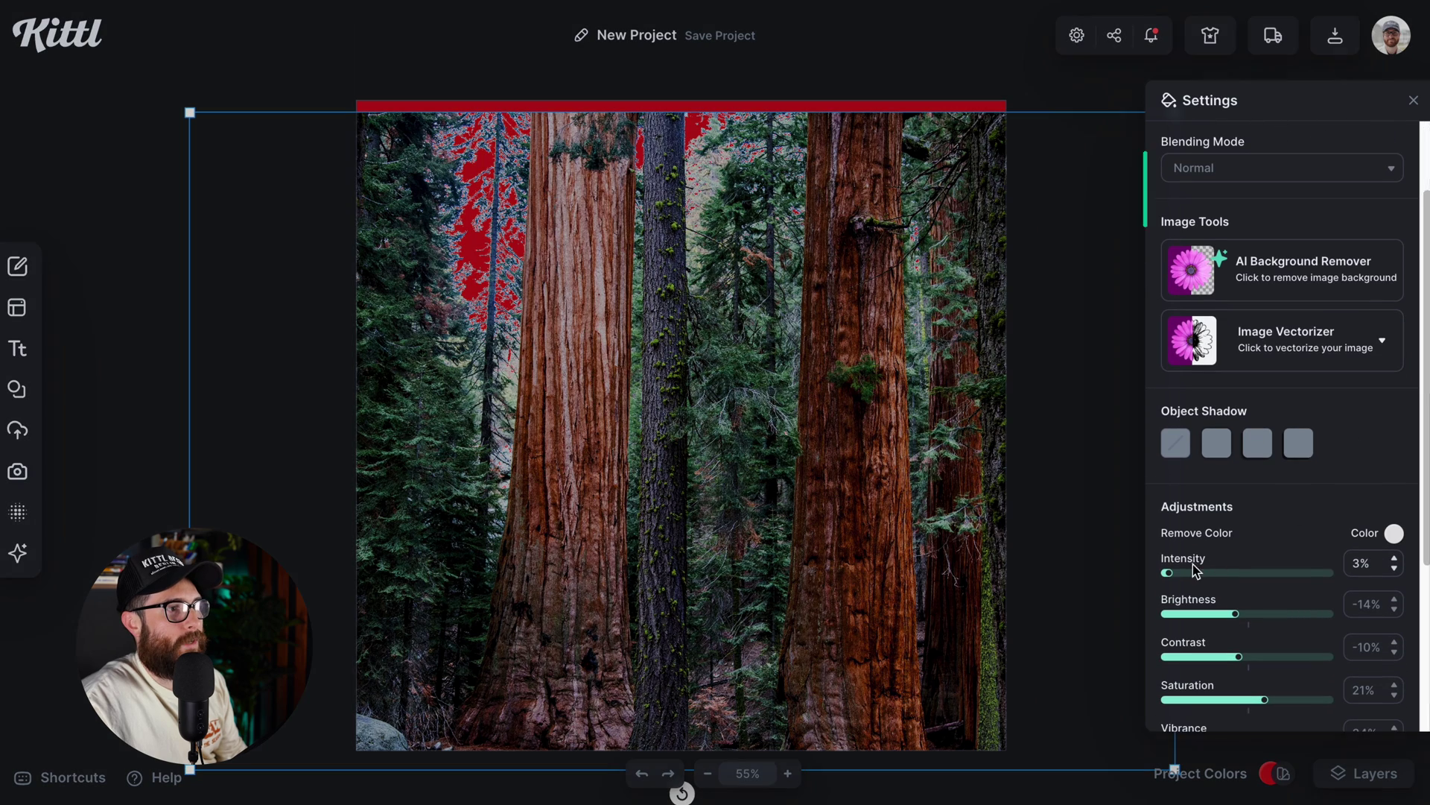
{"action": "left_click", "coordinate": [1273, 575]}
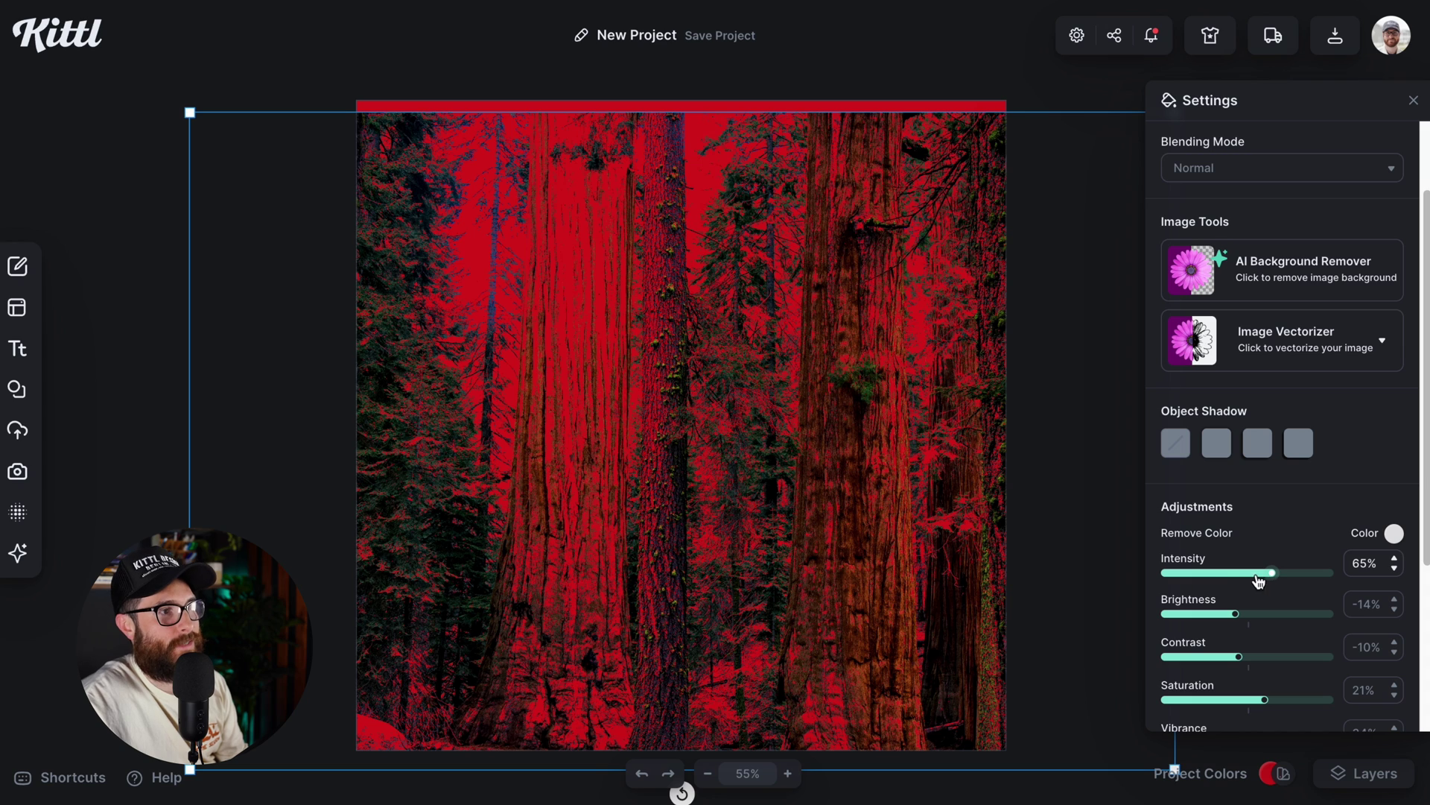
{"action": "left_click_drag", "start_coordinate": [1234, 580], "coordinate": [1166, 581]}
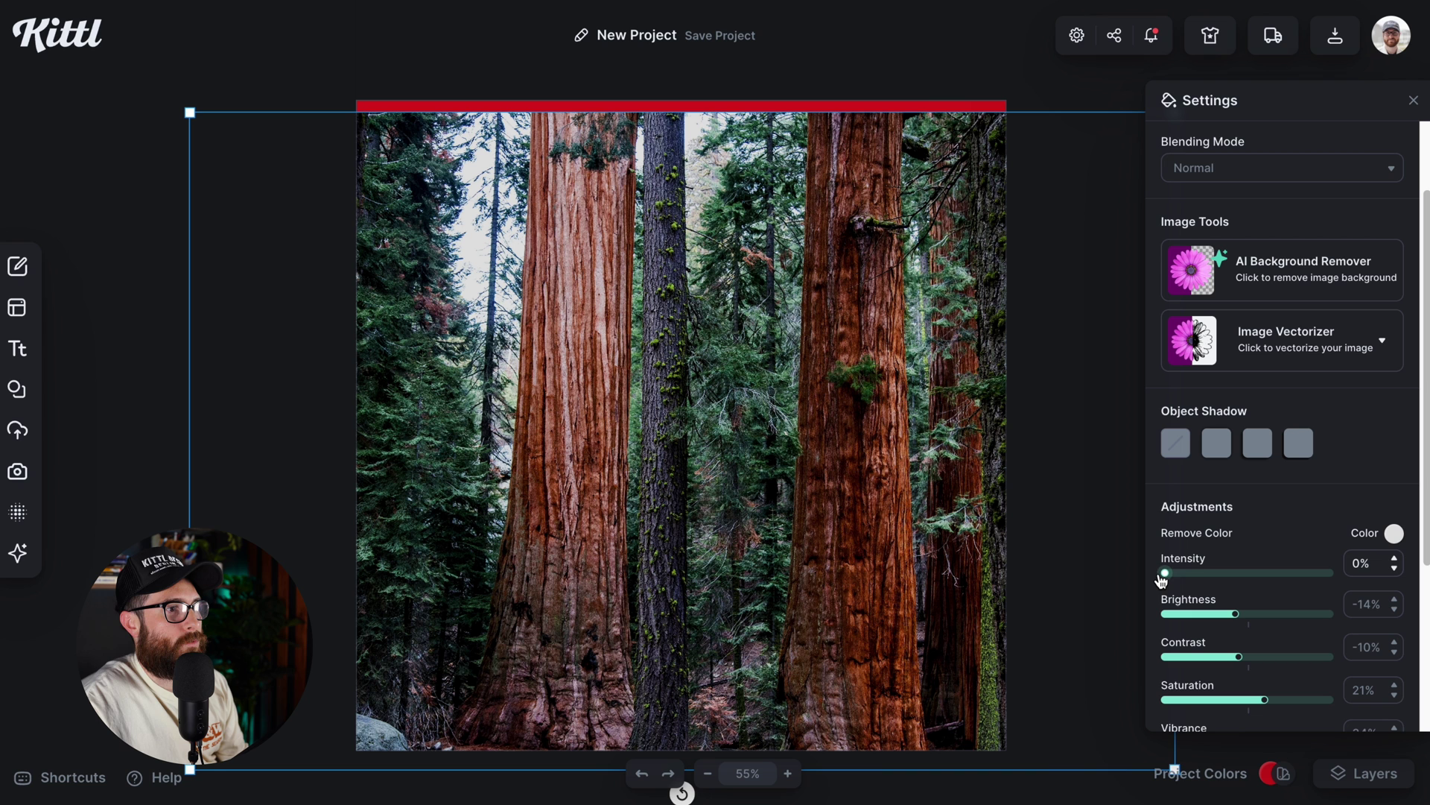
{"action": "left_click_drag", "start_coordinate": [907, 480], "coordinate": [900, 464]}
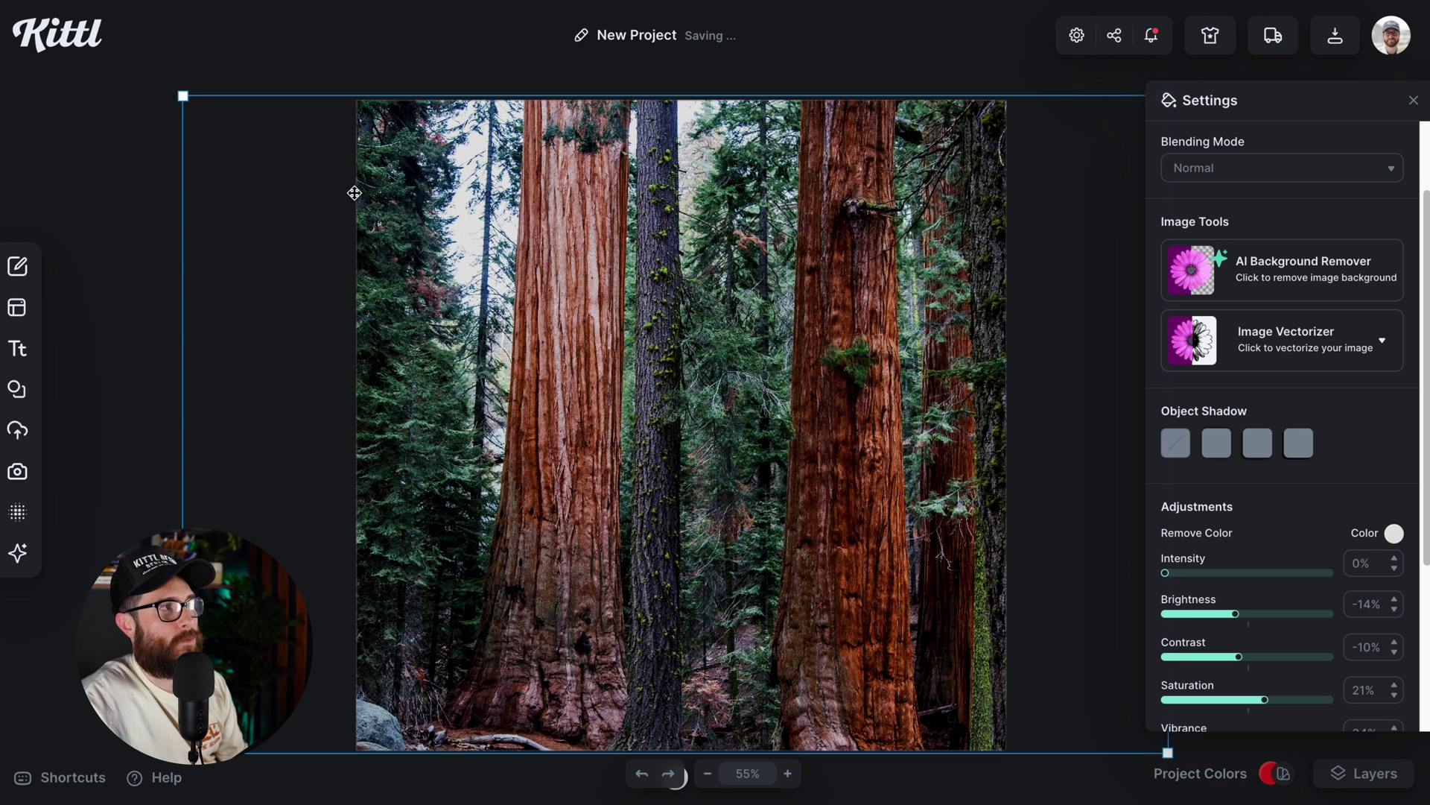
{"action": "key", "text": "shift+Left"}
{"action": "key", "text": "shift+Up"}
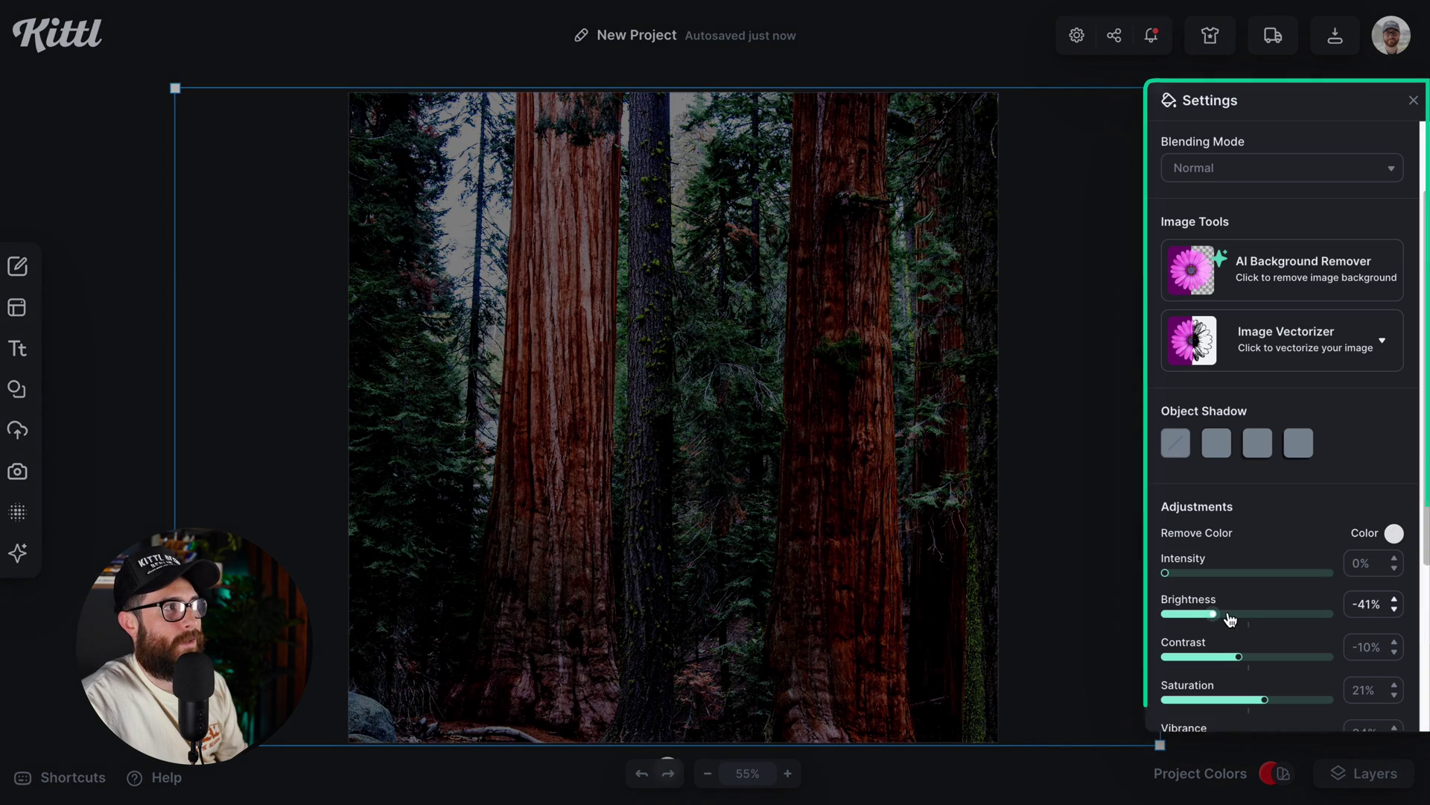
{"action": "left_click_drag", "start_coordinate": [1233, 613], "coordinate": [1238, 614]}
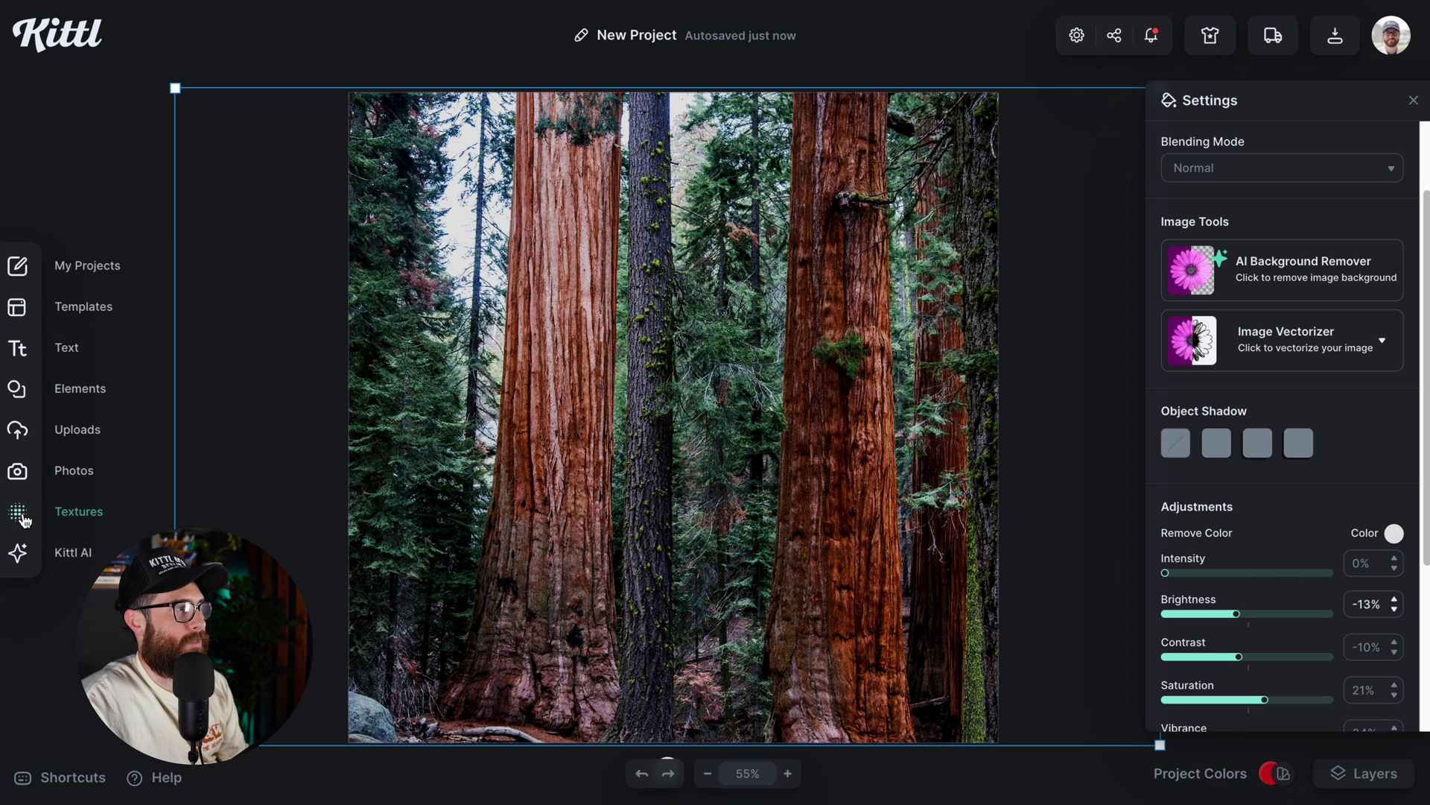
{"action": "left_click", "coordinate": [18, 471]}
Search stock photos for 'galaxy' and add the purple starry sky image.
{"action": "triple_click", "coordinate": [137, 141]}
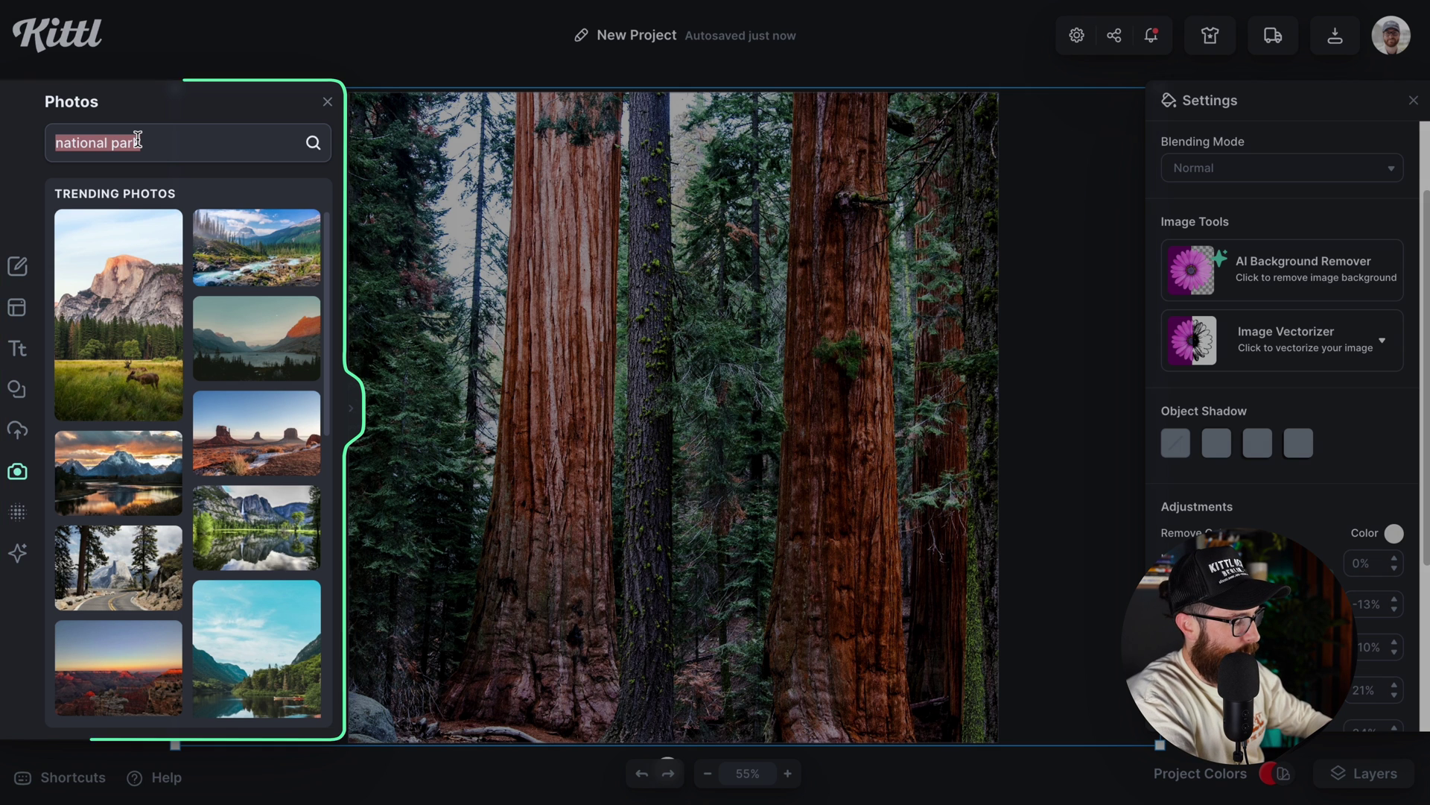
{"action": "type", "text": "ga"}
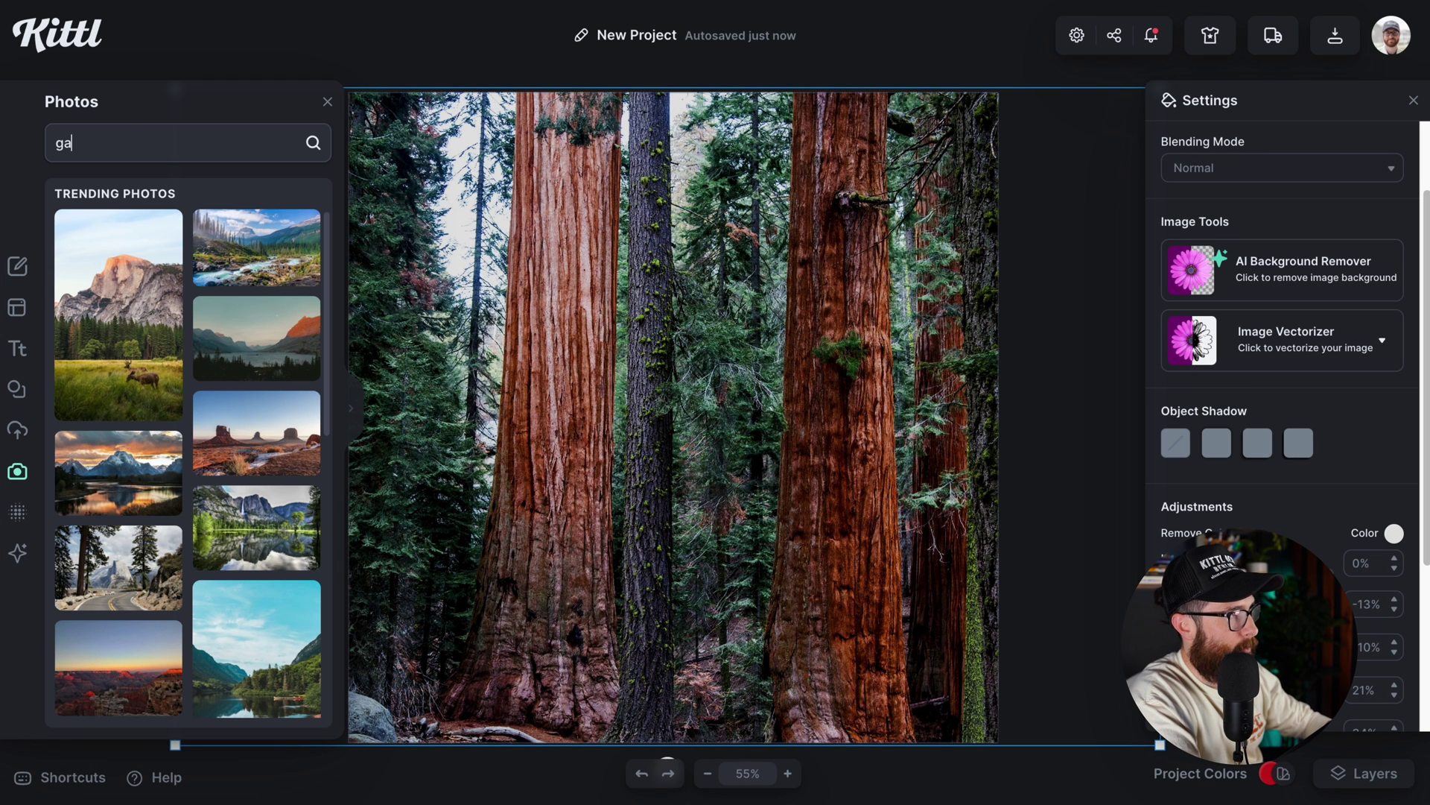
{"action": "type", "text": "laxy"}
{"action": "key", "text": "Return"}
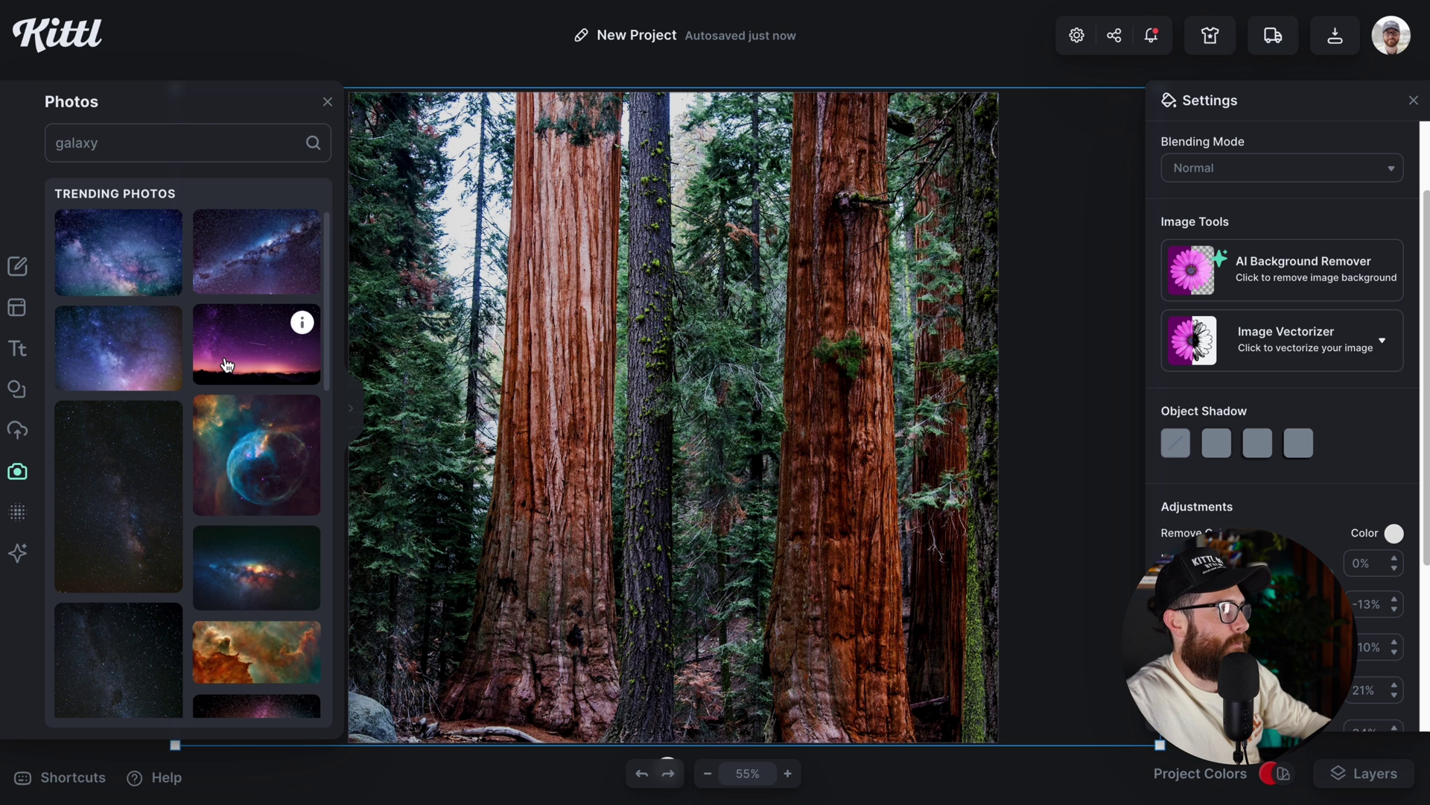
{"action": "left_click", "coordinate": [231, 358]}
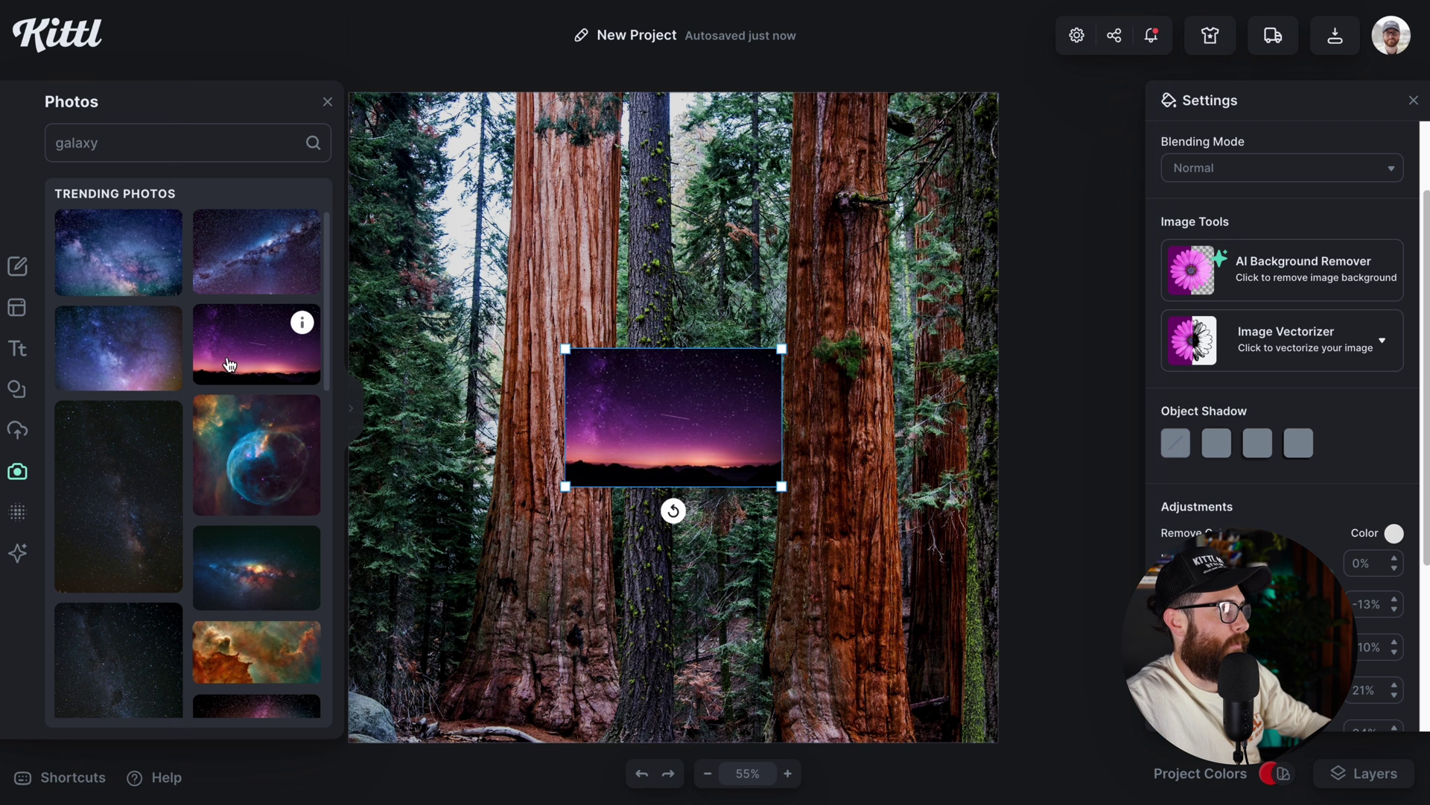
{"action": "left_click", "coordinate": [327, 101]}
Enlarge the galaxy photo and send it behind the forest photo.
{"action": "left_click_drag", "start_coordinate": [781, 348], "coordinate": [1140, 249]}
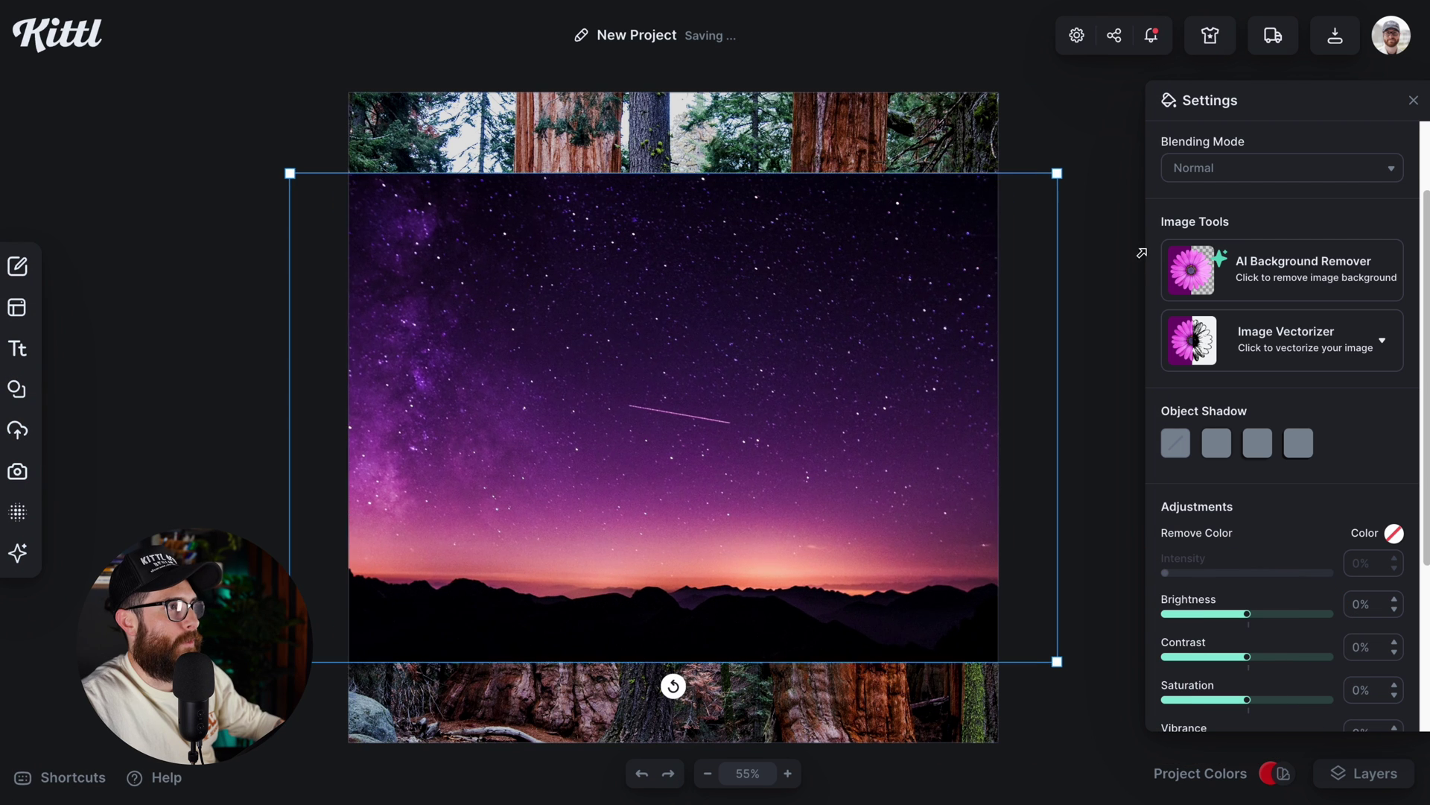
{"action": "left_click_drag", "start_coordinate": [807, 406], "coordinate": [806, 336]}
{"action": "right_click", "coordinate": [806, 335]}
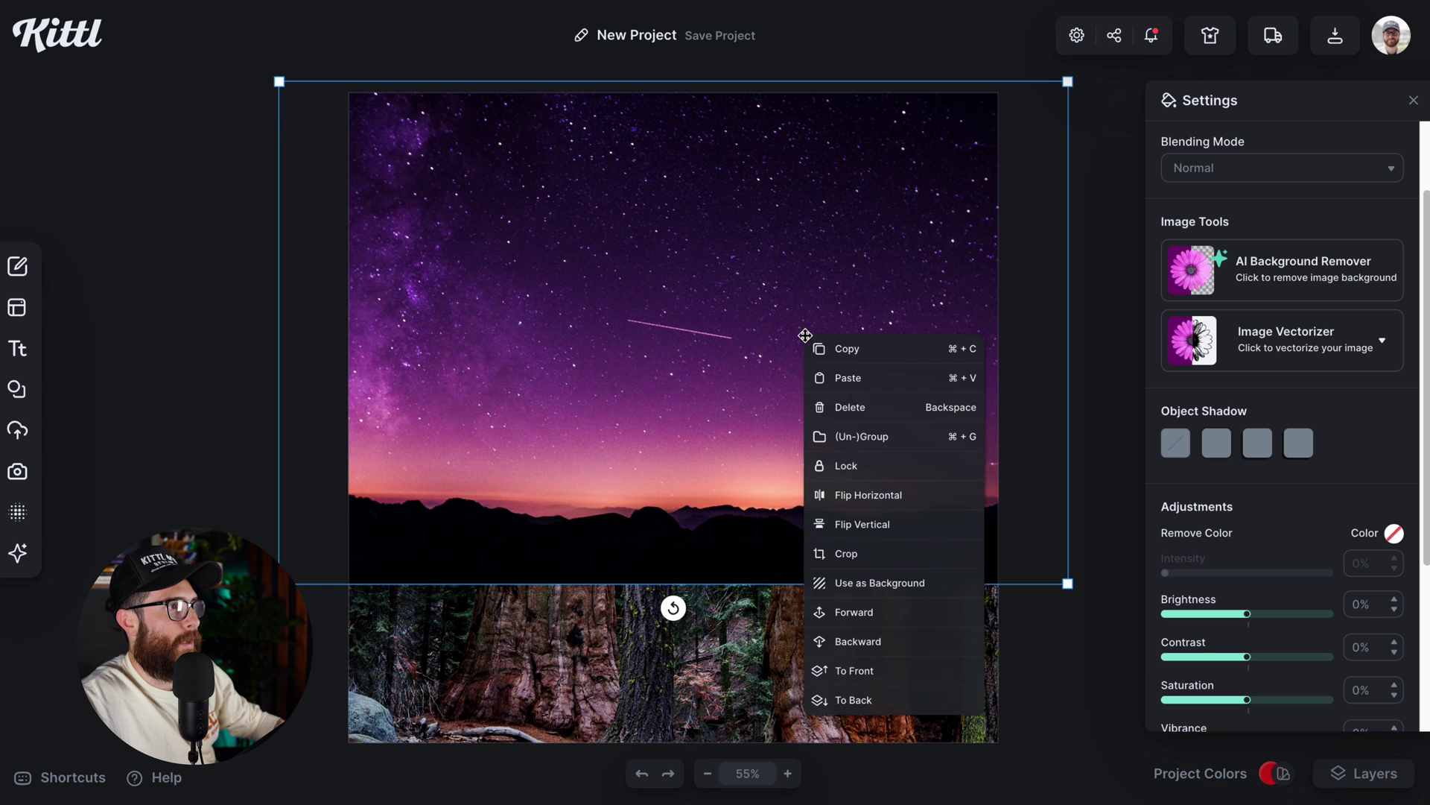
{"action": "left_click", "coordinate": [883, 698]}
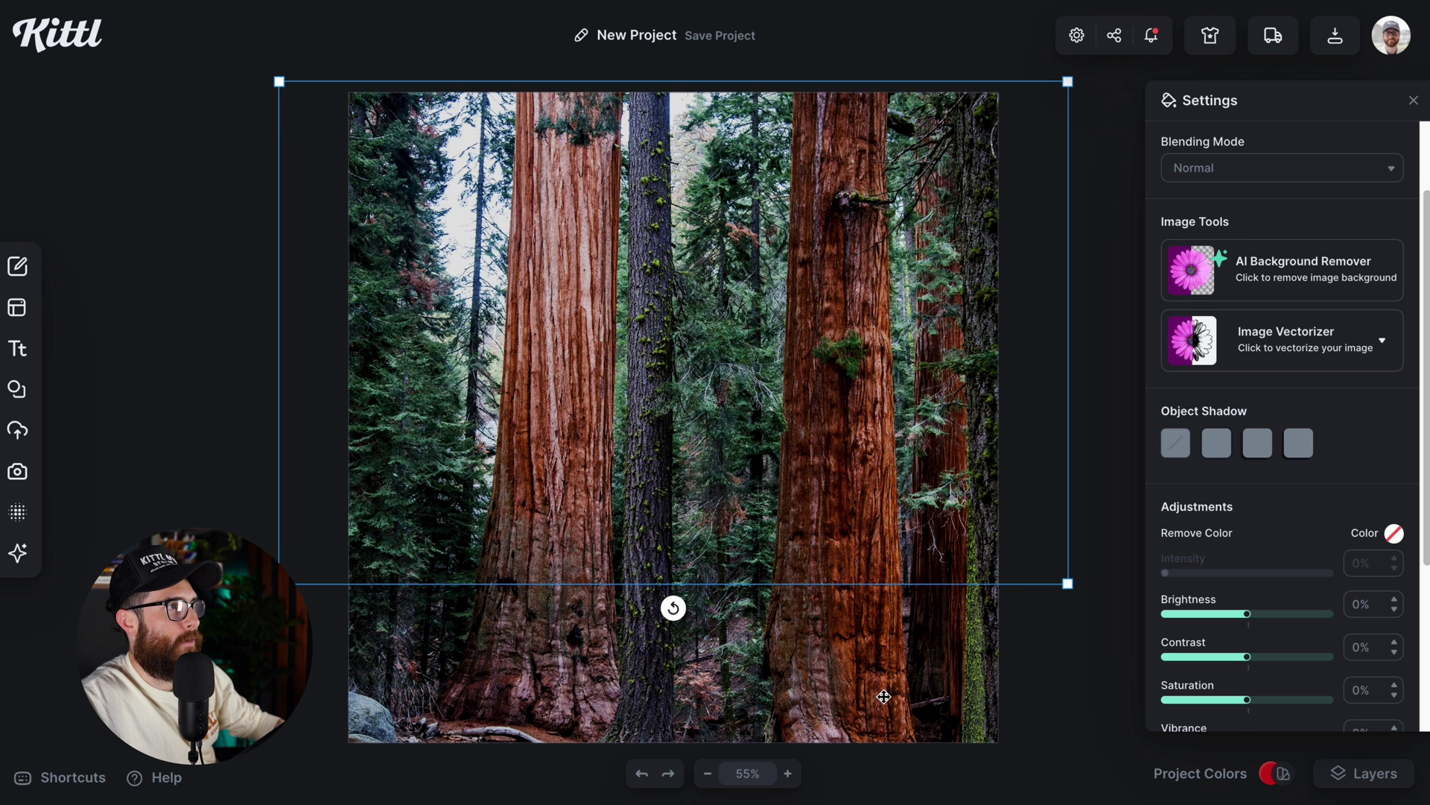
{"action": "left_click", "coordinate": [833, 461]}
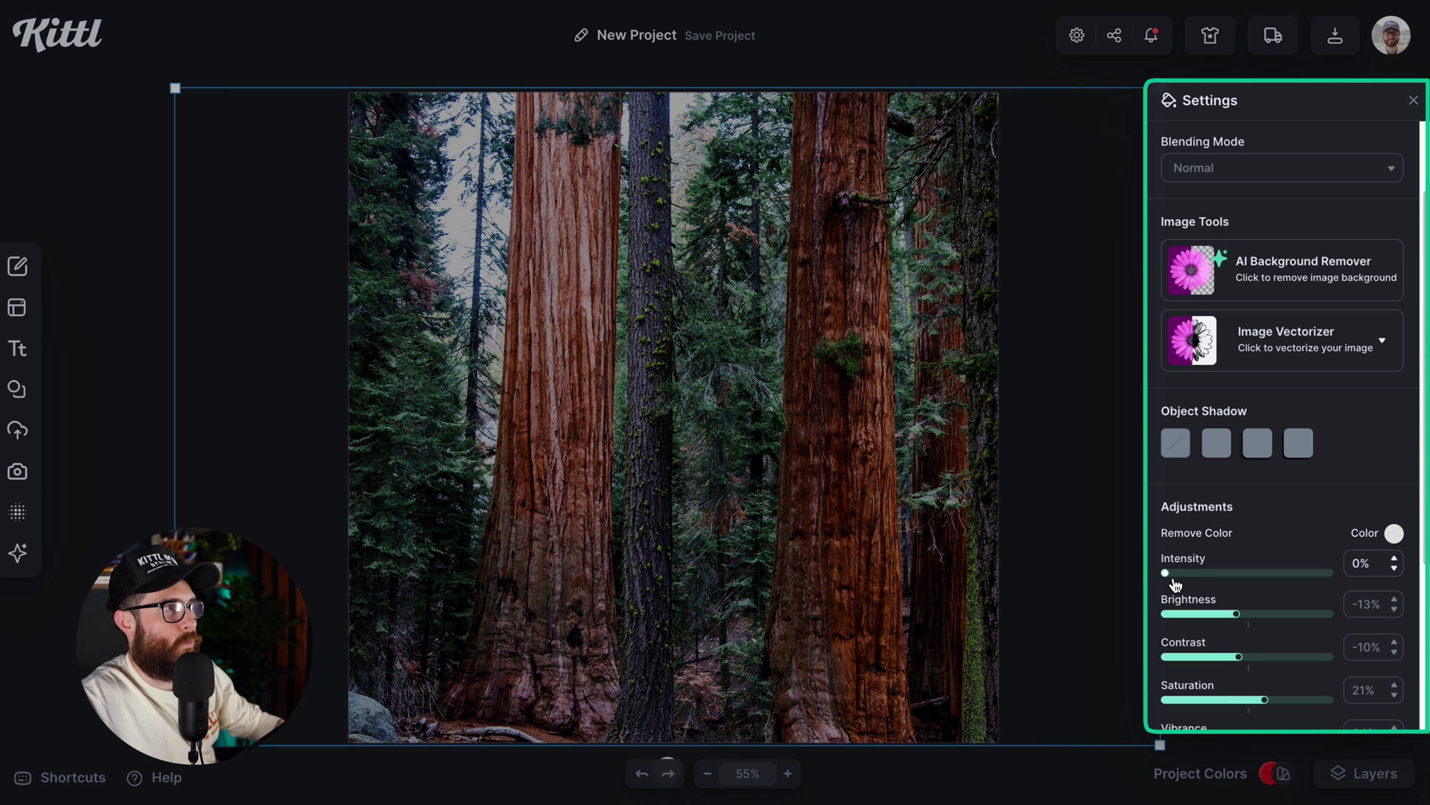
Raise the forest photo's Remove Color intensity to about 13%, then shift the photo to see behind it.
{"action": "left_click", "coordinate": [1176, 575]}
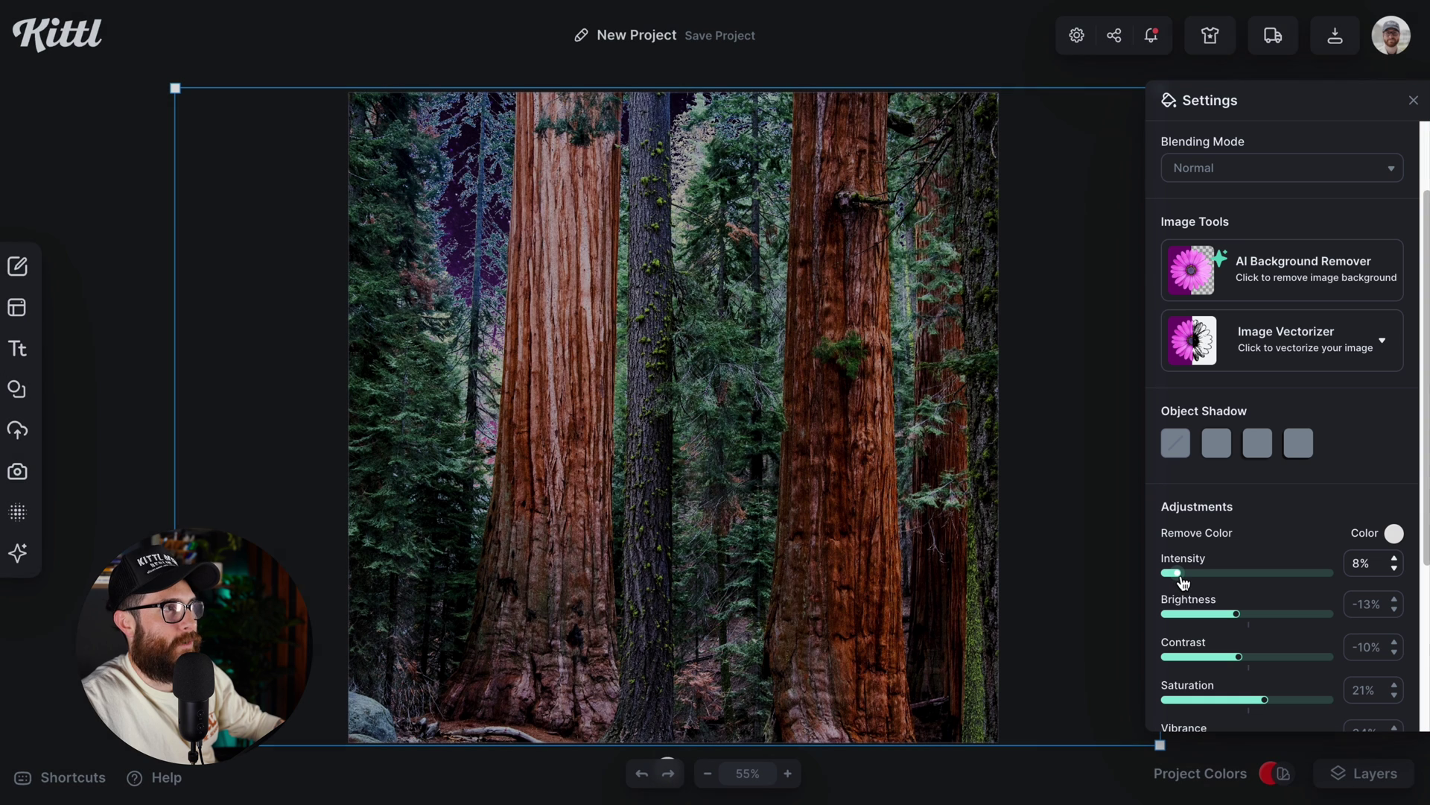
{"action": "left_click_drag", "start_coordinate": [1185, 581], "coordinate": [1186, 581]}
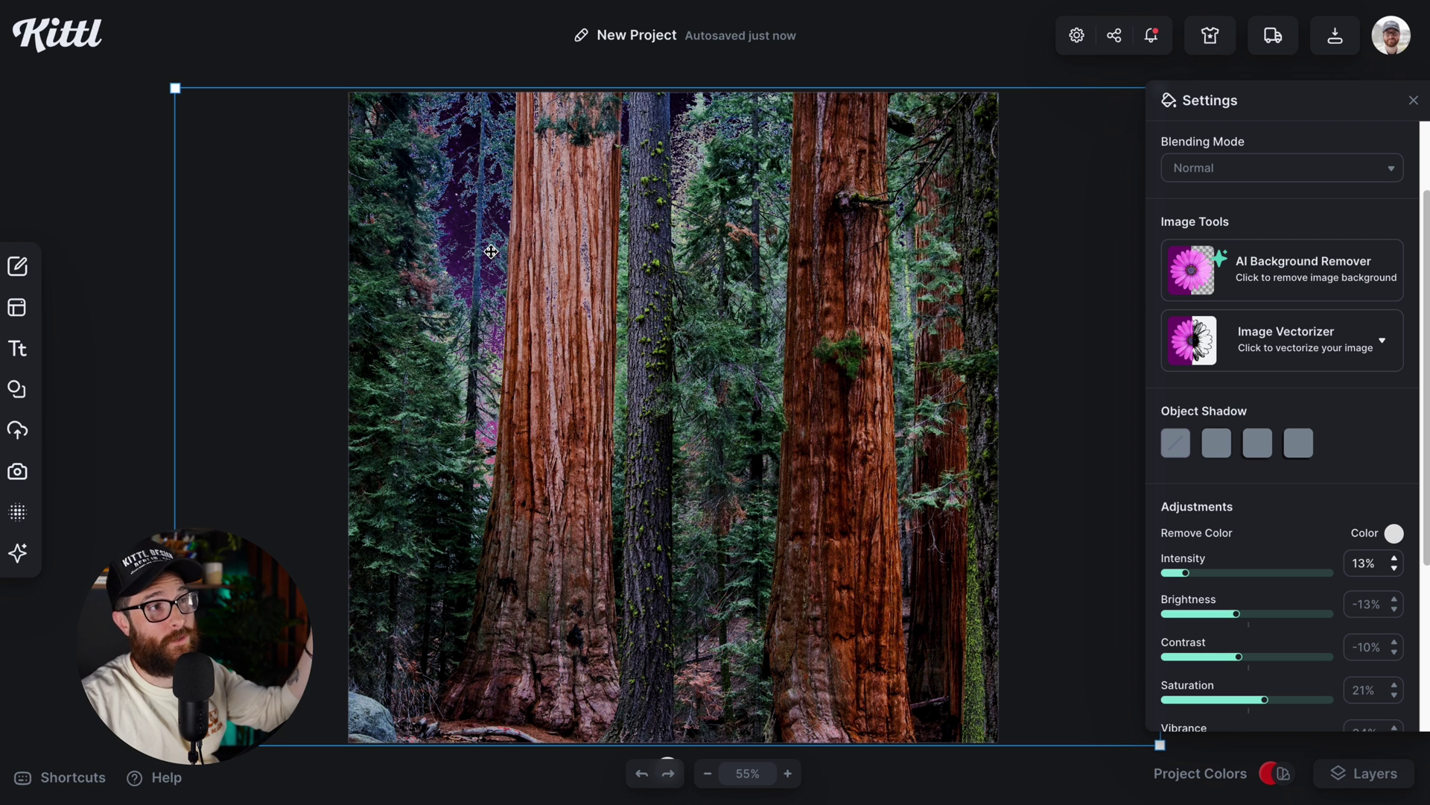
{"action": "mouse_move", "coordinate": [605, 295]}
{"action": "left_mouse_down"}
{"action": "mouse_move", "coordinate": [558, 437]}
{"action": "mouse_move", "coordinate": [560, 718]}
{"action": "mouse_move", "coordinate": [608, 296]}
{"action": "left_mouse_up"}
Select the second image in the Layers list and nudge it upward with Shift+arrow keys.
{"action": "left_click", "coordinate": [1341, 773]}
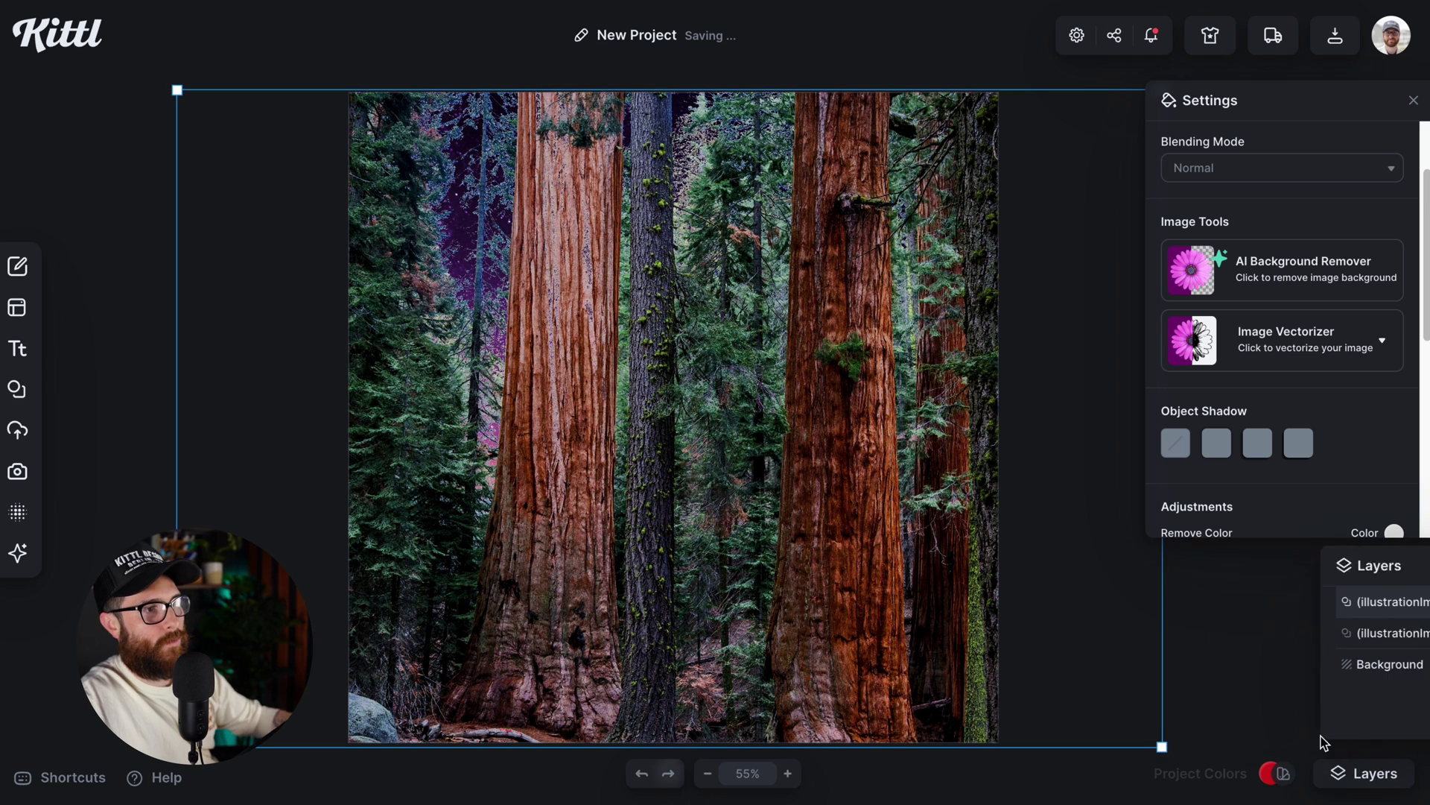
{"action": "left_click", "coordinate": [1293, 630]}
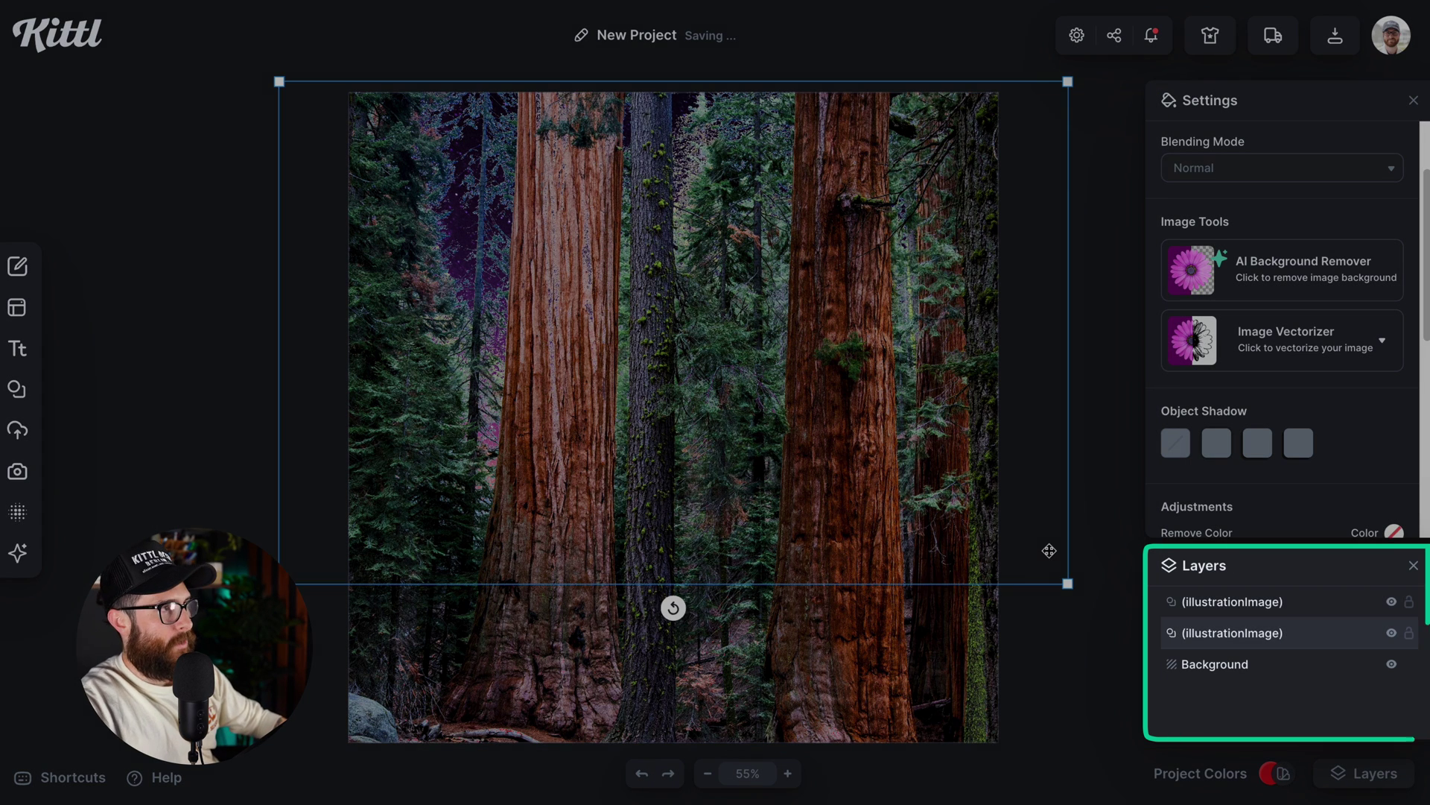
{"action": "key", "text": "shift+Up"}
{"action": "key", "text": "shift+Up"}
{"action": "key", "text": "shift+Up"}
{"action": "key", "text": "shift+Up"}
{"action": "key", "text": "shift+Up"}
{"action": "key", "text": "shift+Up"}
{"action": "key", "text": "shift+Up"}
{"action": "key", "text": "shift+Up"}
{"action": "key", "text": "shift+Up"}
{"action": "key", "text": "shift+Up"}
{"action": "key", "text": "shift+Up"}
{"action": "key", "text": "shift+Up"}
{"action": "key", "text": "shift+Up"}
{"action": "key", "text": "shift+Up"}
{"action": "key", "text": "shift+Up"}
{"action": "key", "text": "shift+Up"}
{"action": "key", "text": "shift+Up"}
{"action": "key", "text": "shift+Up"}
{"action": "key", "text": "shift+Up"}
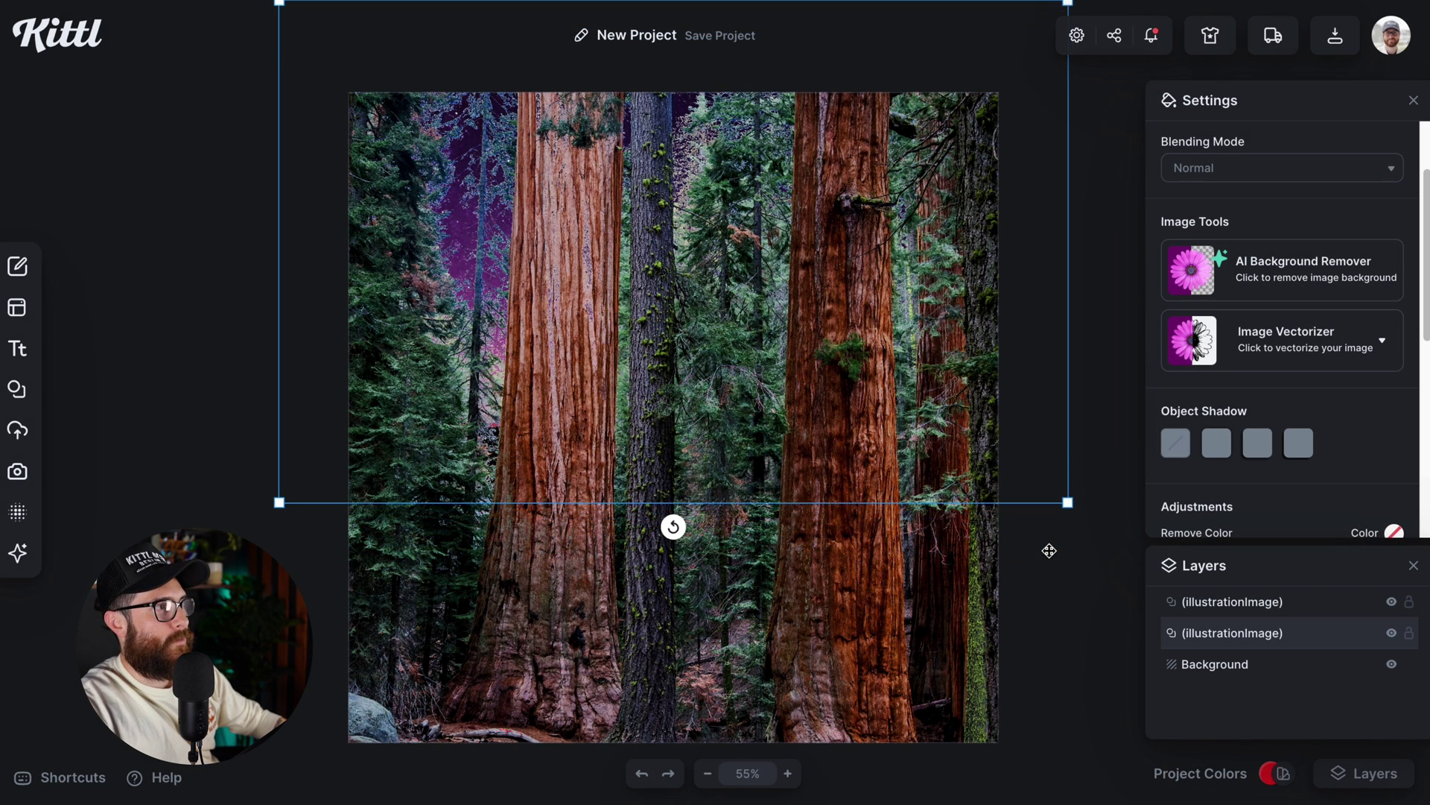
{"action": "key", "text": "shift+Up"}
{"action": "key", "text": "shift+Up"}
{"action": "key", "text": "shift+Up"}
{"action": "key", "text": "shift+Up"}
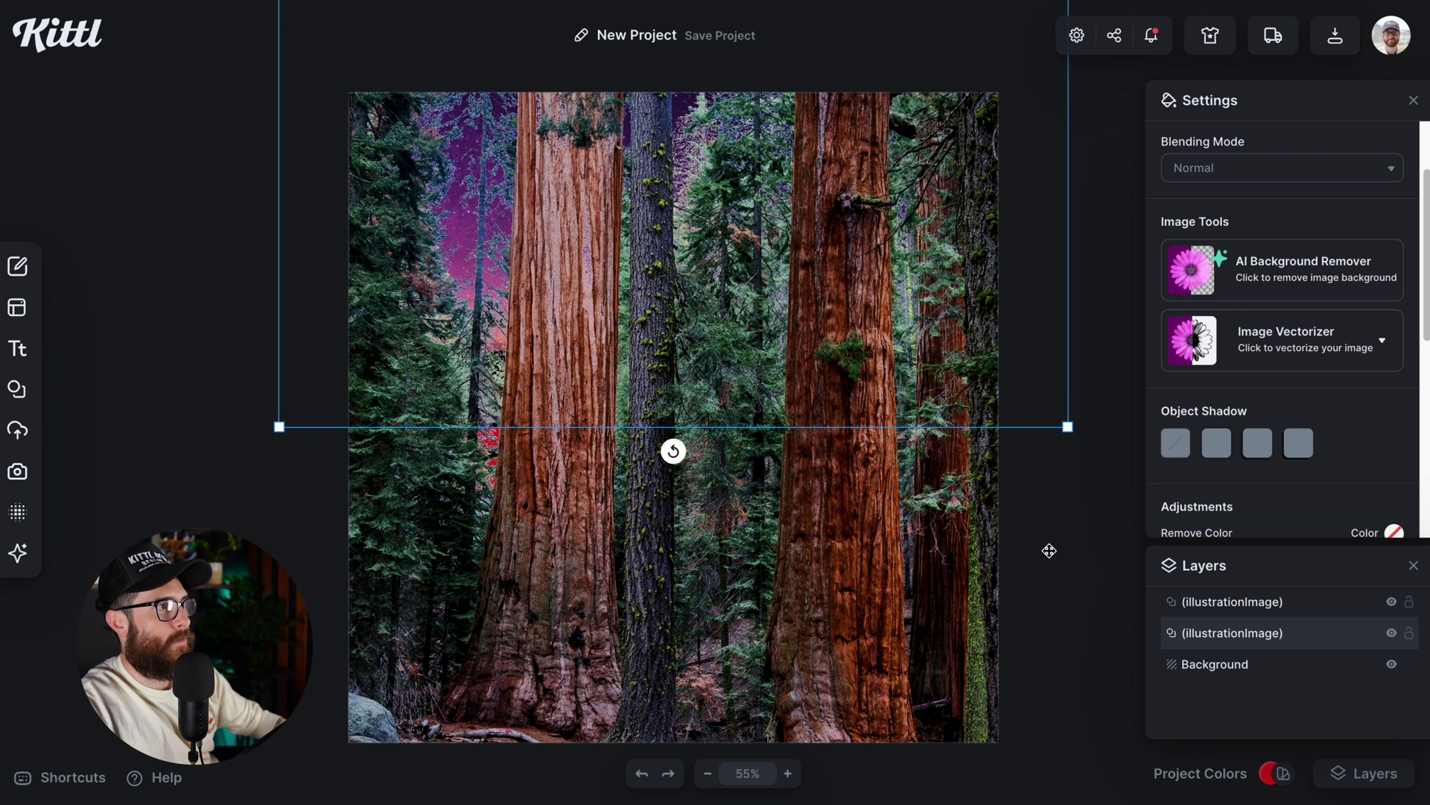
{"action": "key", "text": "shift+Up"}
{"action": "key", "text": "shift+Up"}
{"action": "key", "text": "shift+Up"}
{"action": "key", "text": "shift+Up"}
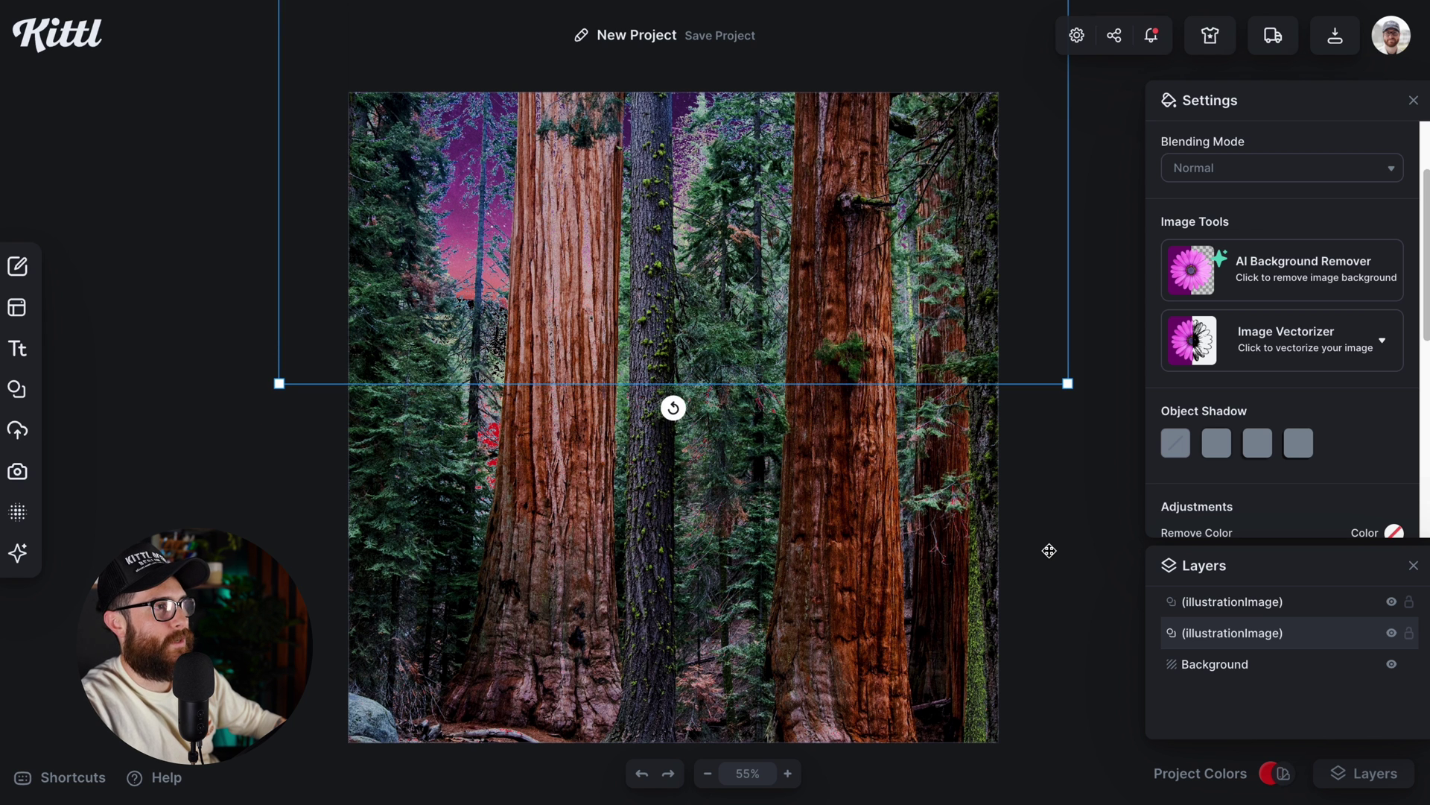
{"action": "key", "text": "shift+Down"}
Reset the forest photo's Remove Color intensity to 0% and drag the photo down and left.
{"action": "left_click", "coordinate": [1063, 546]}
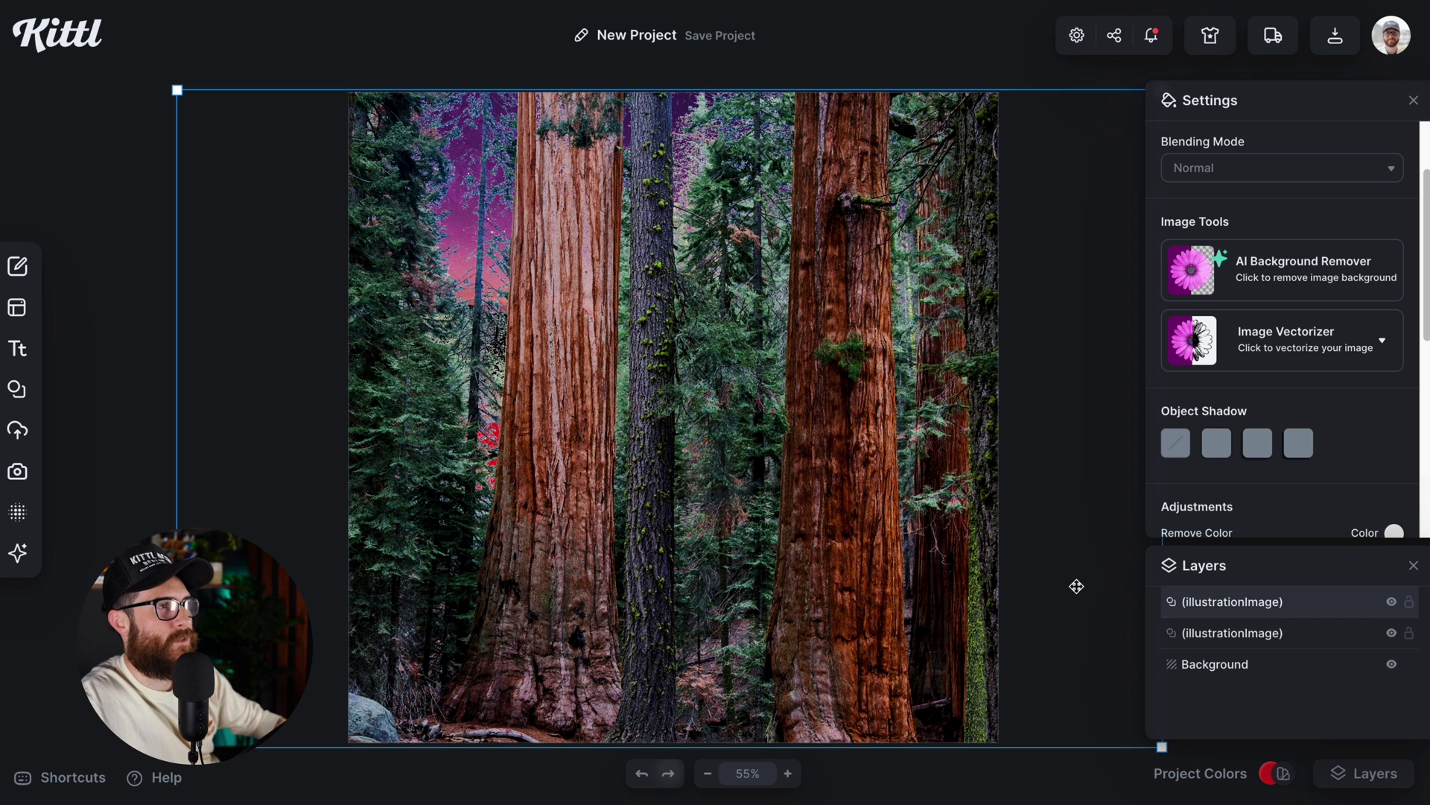
{"action": "left_click", "coordinate": [928, 51]}
{"action": "left_click", "coordinate": [640, 491]}
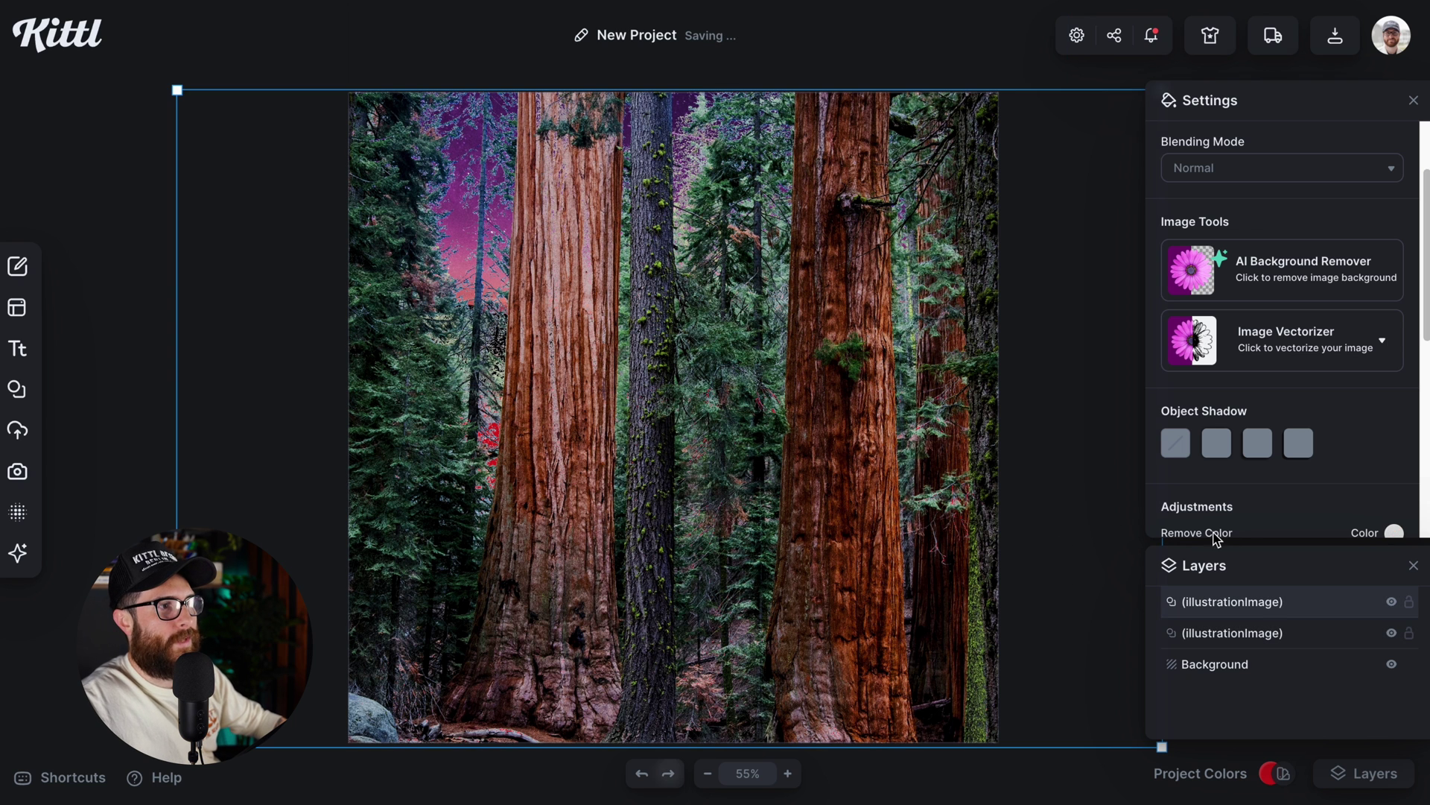
{"action": "scroll", "coordinate": [1248, 521], "scroll_direction": "down", "scroll_amount": 2}
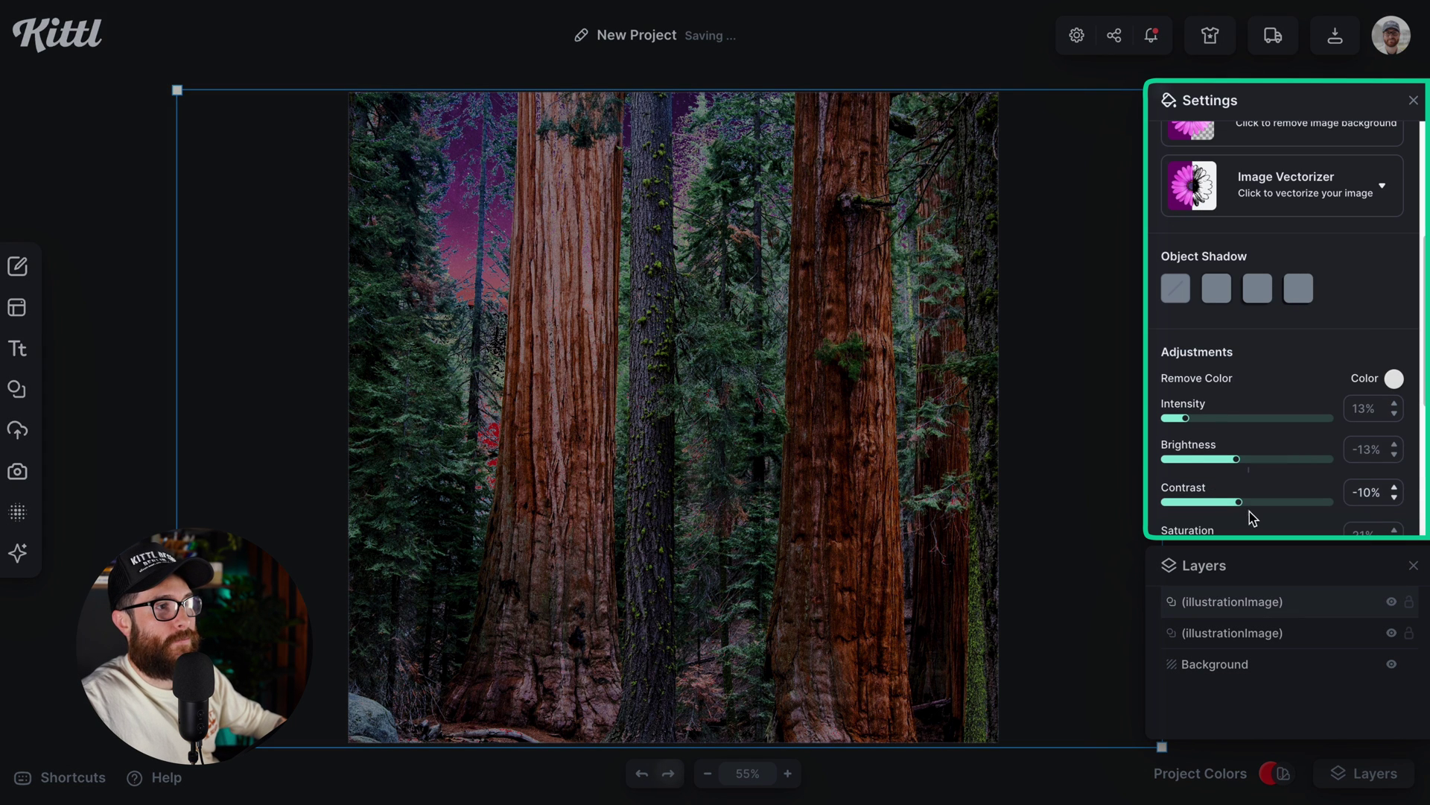
{"action": "left_click", "coordinate": [1157, 419]}
{"action": "left_click_drag", "start_coordinate": [799, 358], "coordinate": [758, 408]}
Delete the starry image and shrink the forest photo into a smaller band near the canvas top.
{"action": "left_click", "coordinate": [828, 132]}
{"action": "key", "text": "Delete"}
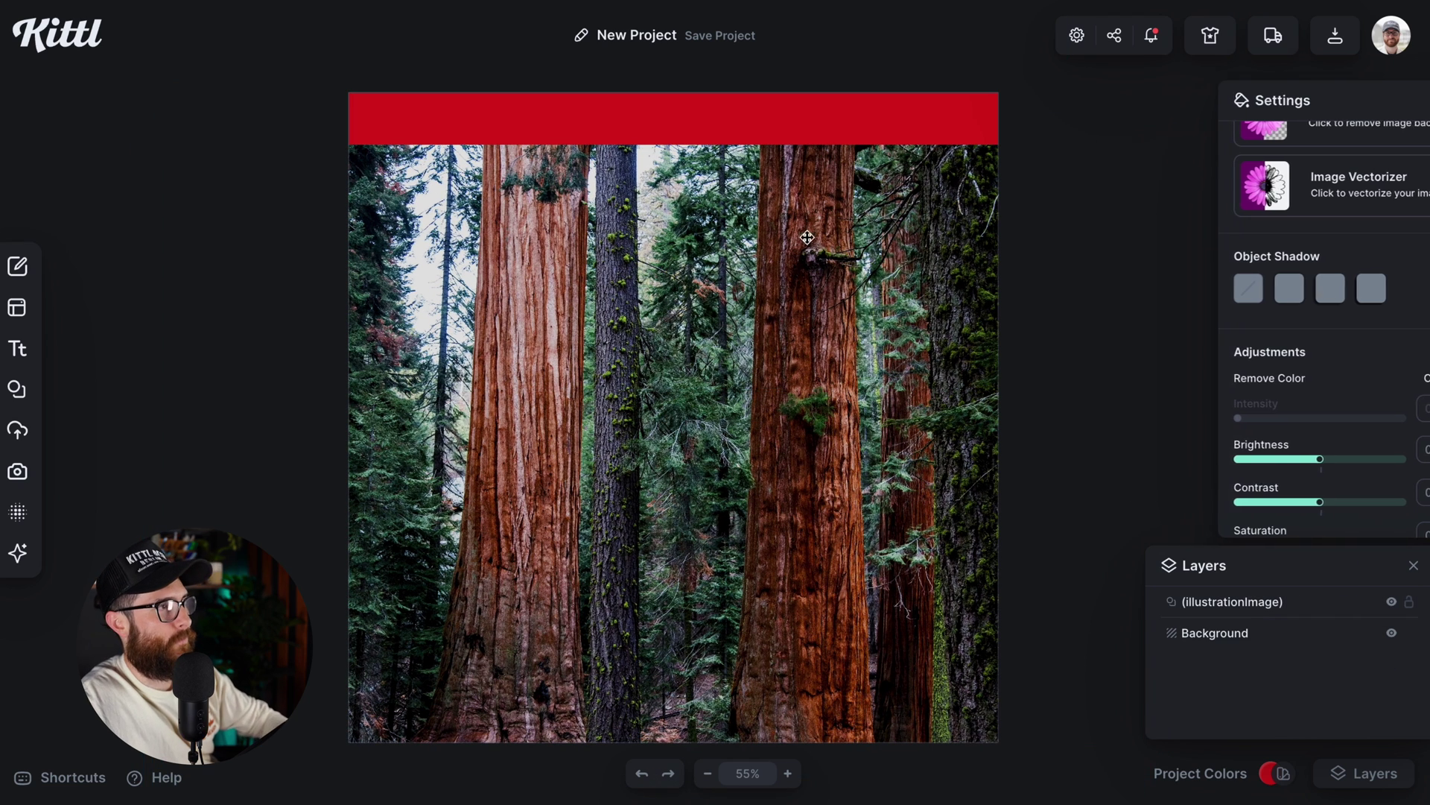
{"action": "left_click", "coordinate": [805, 272]}
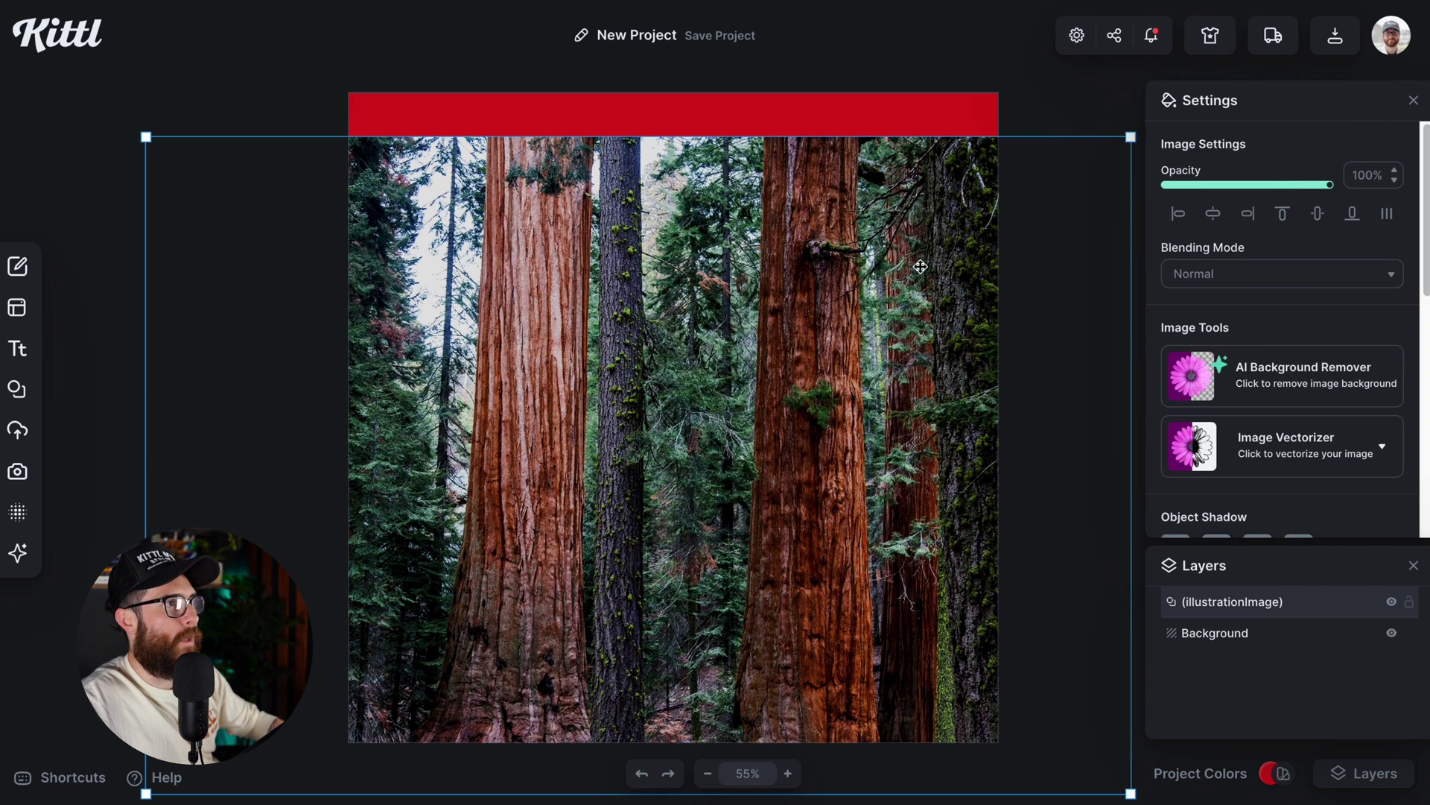
{"action": "left_click_drag", "start_coordinate": [888, 246], "coordinate": [933, 233]}
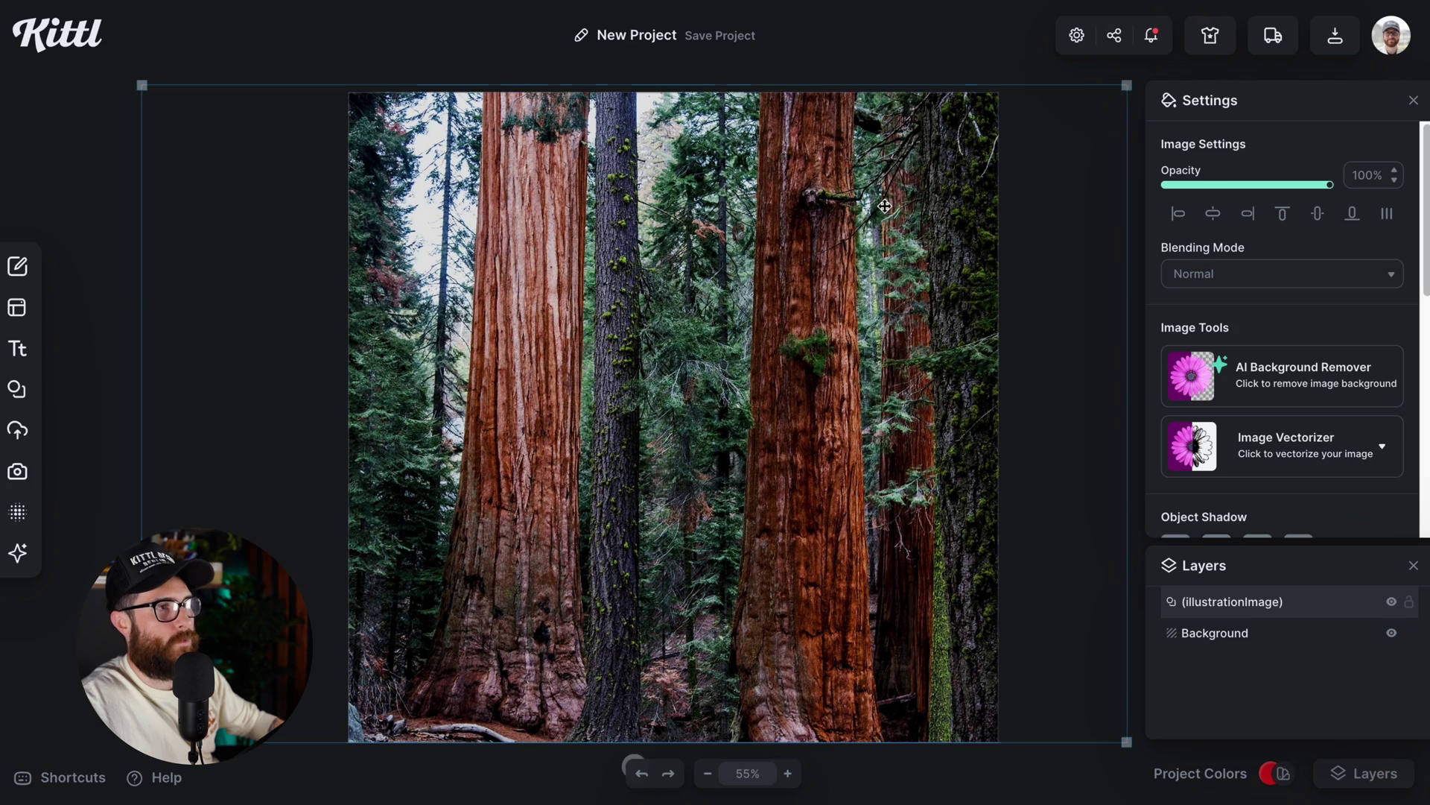
{"action": "left_click_drag", "start_coordinate": [1129, 85], "coordinate": [948, 200]}
{"action": "left_click_drag", "start_coordinate": [854, 299], "coordinate": [915, 211]}
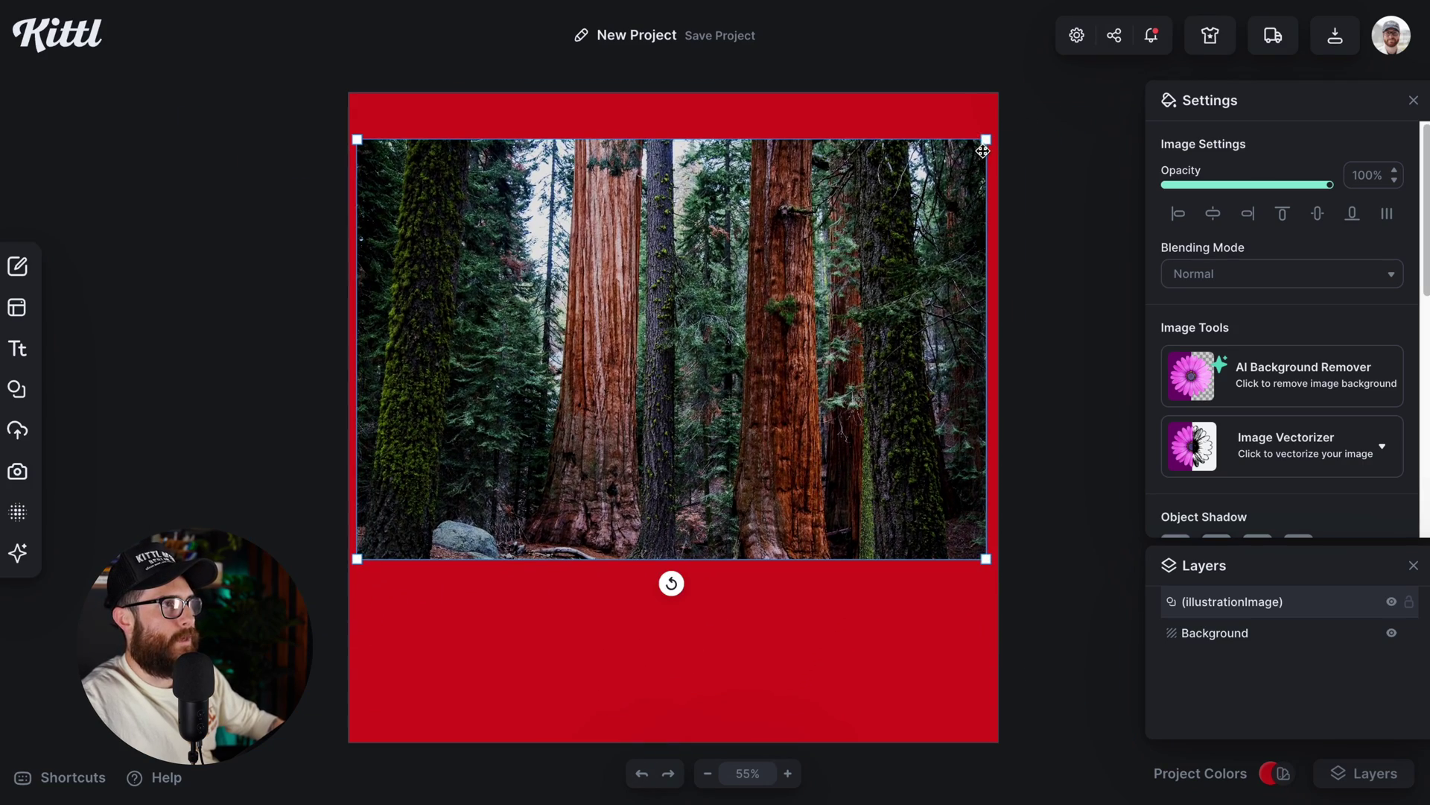
{"action": "left_click_drag", "start_coordinate": [984, 151], "coordinate": [975, 147]}
{"action": "left_click_drag", "start_coordinate": [925, 440], "coordinate": [926, 413]}
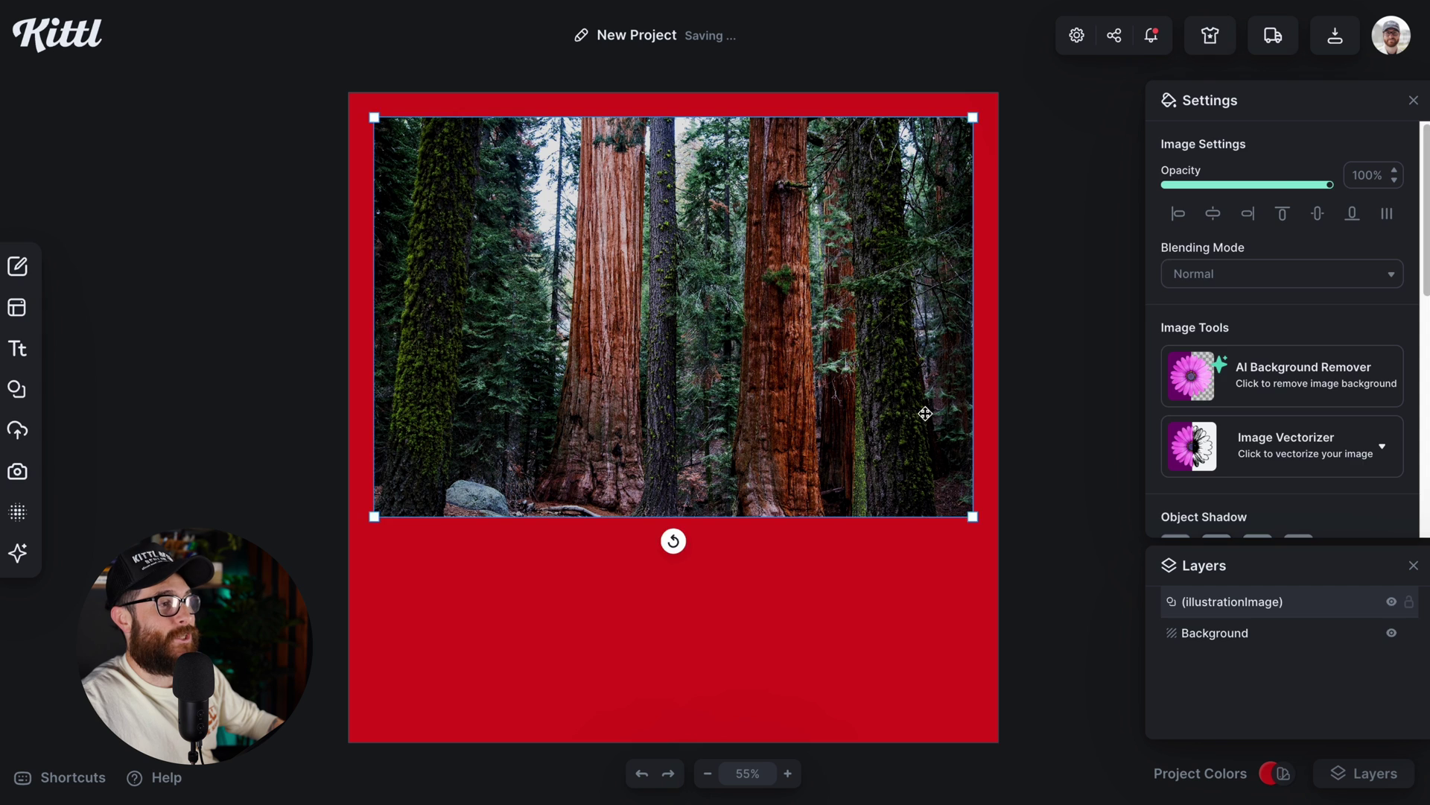
Change the artboard background's solid colour to pale pink (f5cdcd).
{"action": "left_click", "coordinate": [1136, 393]}
{"action": "left_click", "coordinate": [1170, 176]}
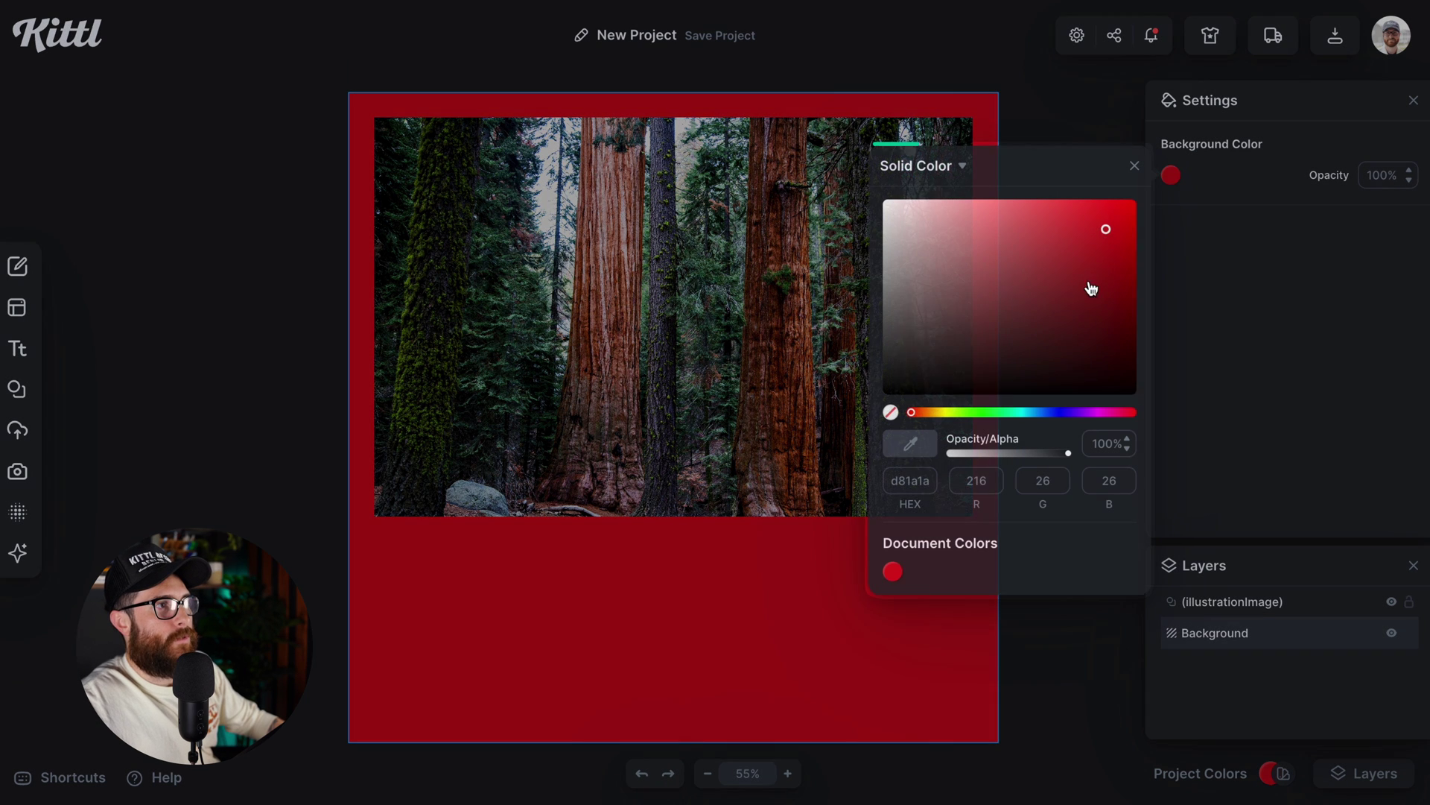
{"action": "left_click_drag", "start_coordinate": [1089, 287], "coordinate": [926, 212]}
{"action": "left_click", "coordinate": [1166, 174]}
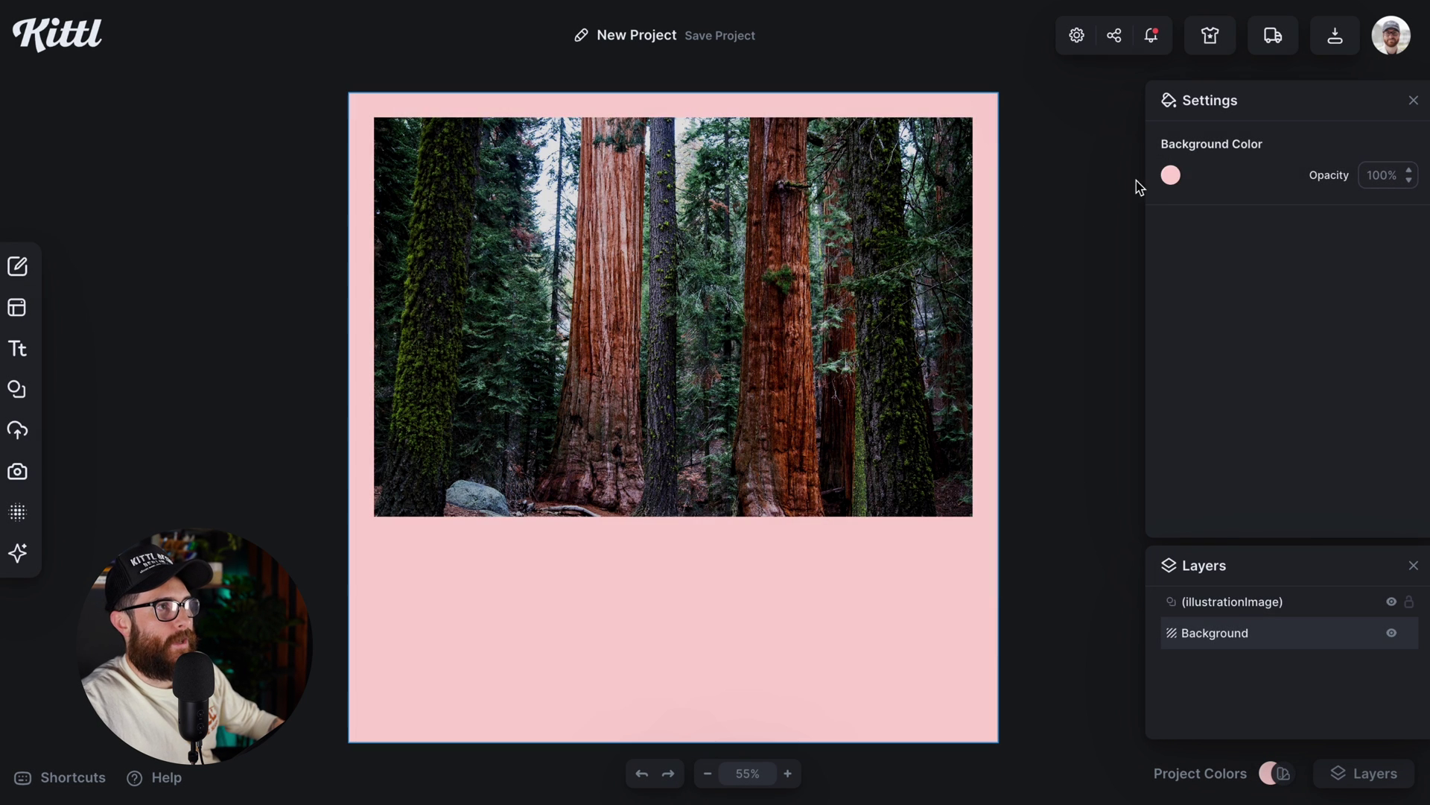
{"action": "left_click", "coordinate": [961, 298]}
{"action": "scroll", "coordinate": [1235, 450], "scroll_direction": "down", "scroll_amount": 2}
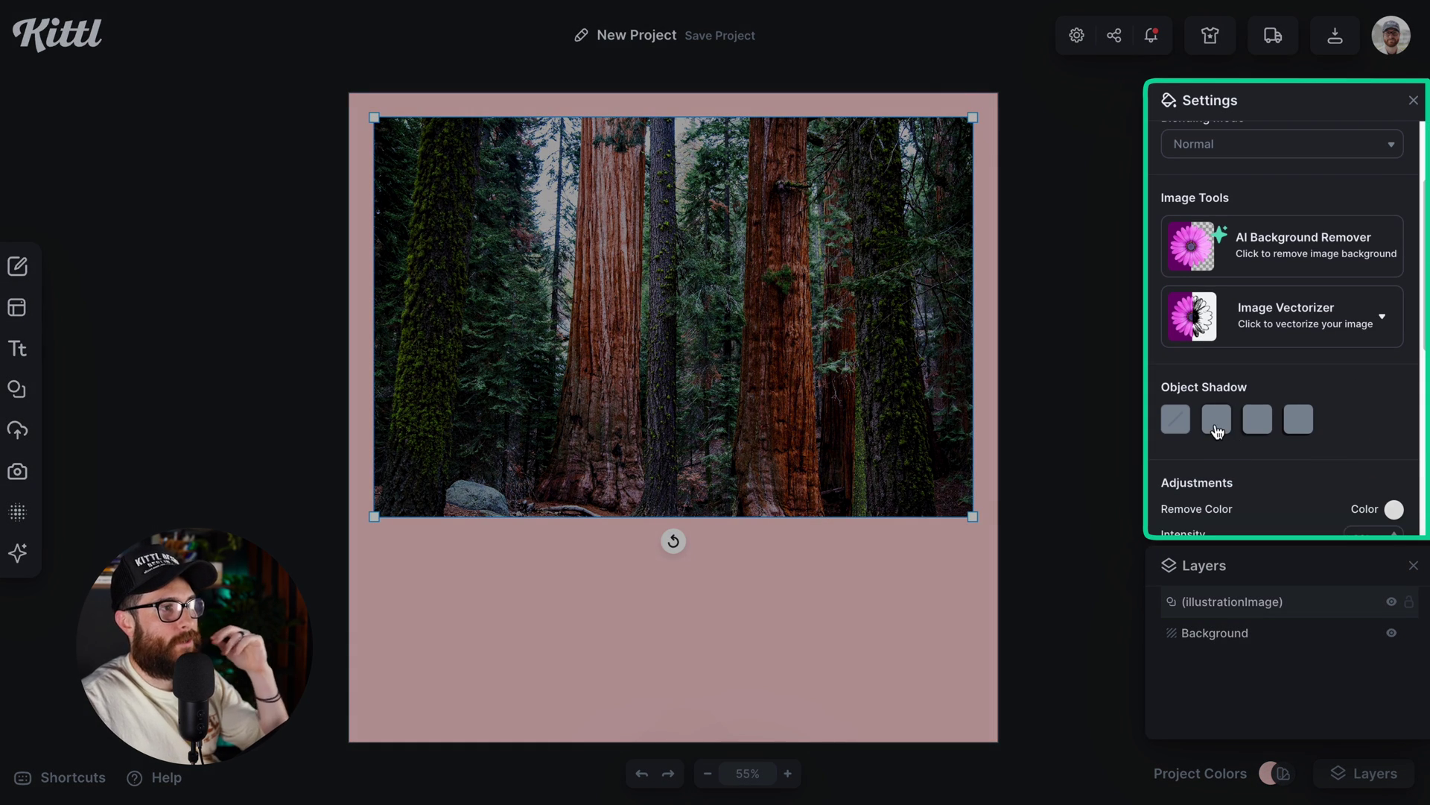
Apply a hard, unblurred Object Shadow preset to the forest photo and increase its offset.
{"action": "left_click", "coordinate": [1217, 429]}
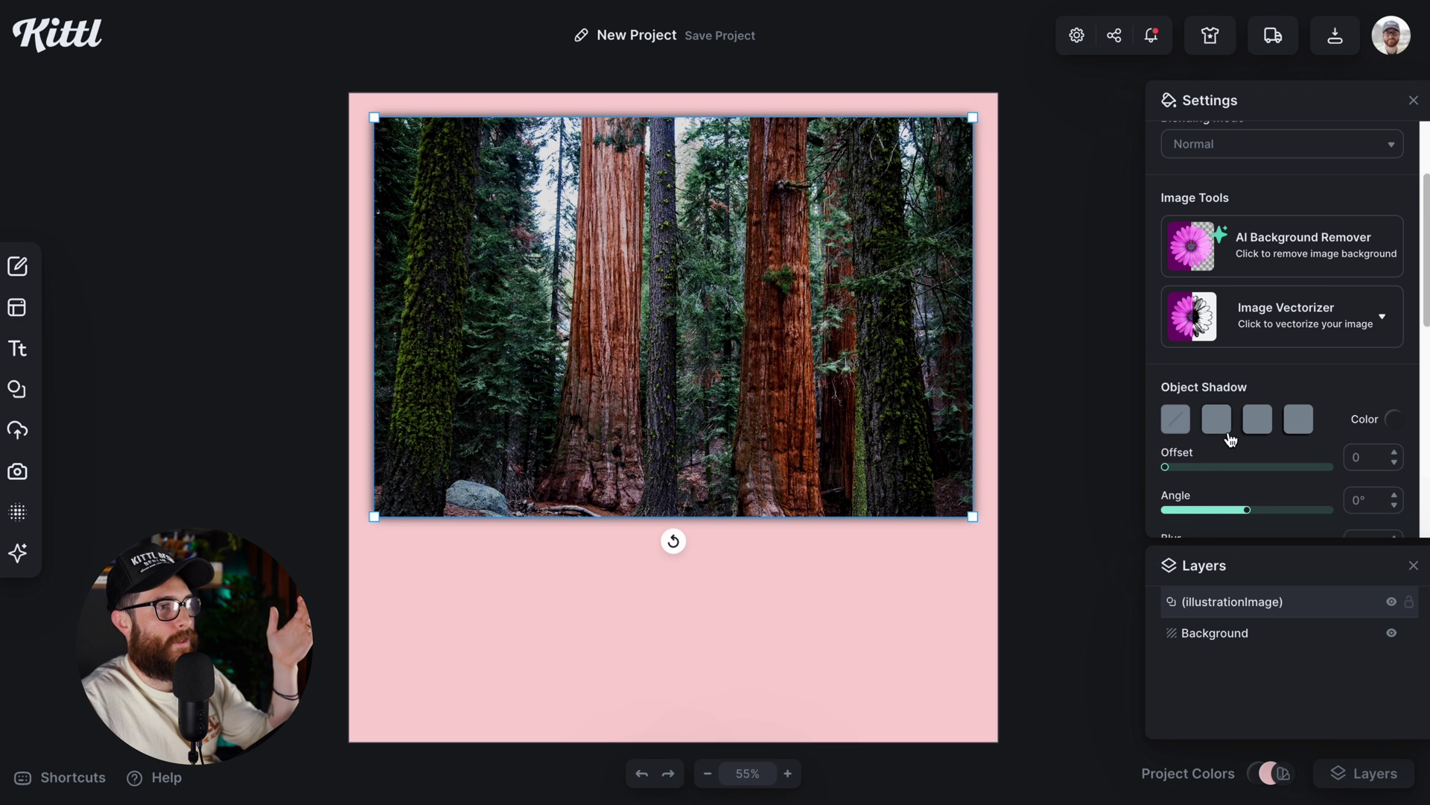
{"action": "scroll", "coordinate": [1229, 438], "scroll_direction": "down", "scroll_amount": 1}
{"action": "mouse_move", "coordinate": [1217, 477]}
{"action": "left_mouse_down"}
{"action": "mouse_move", "coordinate": [1258, 478]}
{"action": "mouse_move", "coordinate": [1211, 471]}
{"action": "left_mouse_up"}
{"action": "left_click_drag", "start_coordinate": [1166, 386], "coordinate": [1201, 389]}
{"action": "left_click_drag", "start_coordinate": [1247, 430], "coordinate": [1147, 391]}
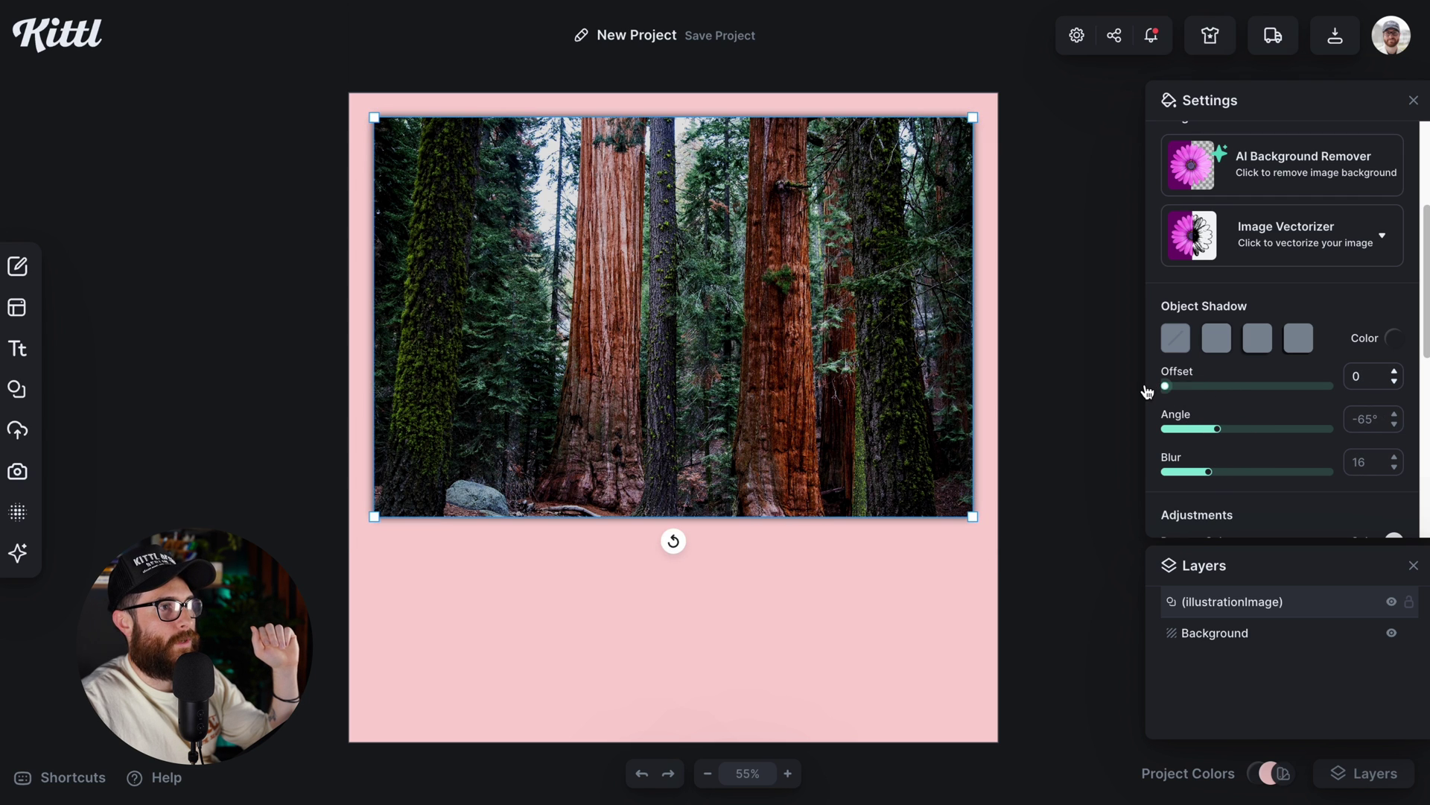
{"action": "left_click", "coordinate": [1257, 339]}
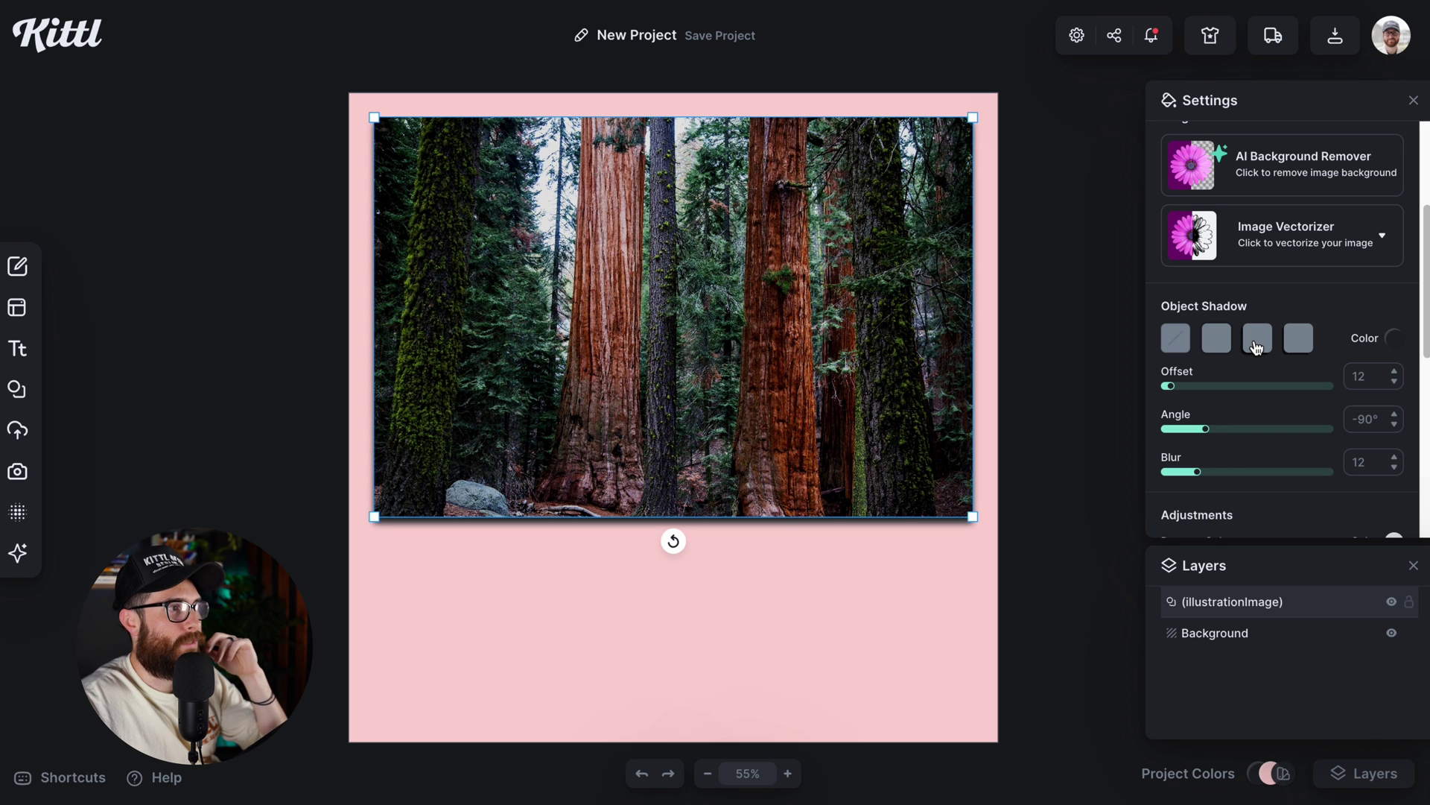
{"action": "left_click", "coordinate": [1299, 345]}
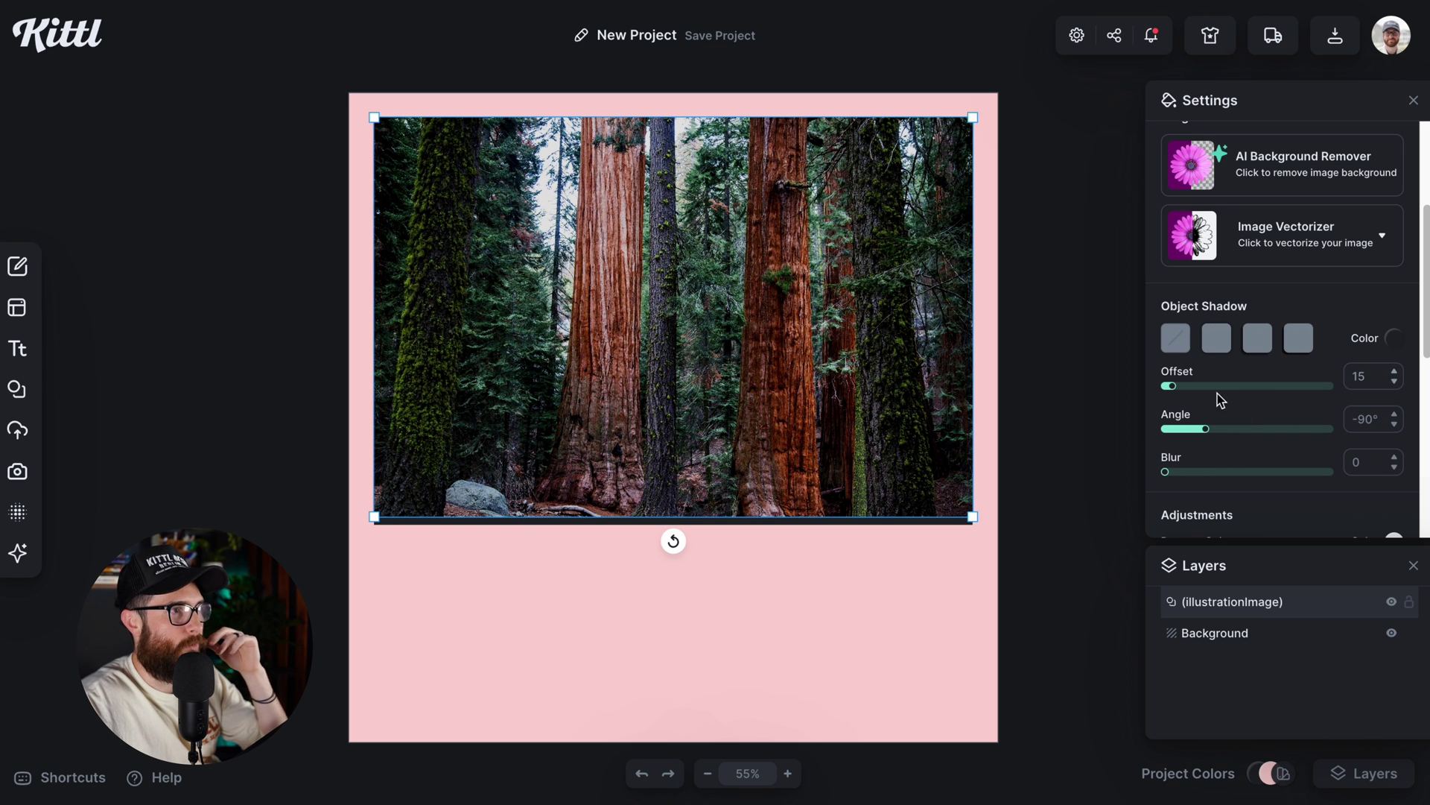
{"action": "mouse_move", "coordinate": [1169, 386]}
{"action": "left_mouse_down"}
{"action": "mouse_move", "coordinate": [1193, 386]}
{"action": "mouse_move", "coordinate": [1226, 430]}
{"action": "mouse_move", "coordinate": [1181, 387]}
{"action": "left_mouse_up"}
Make the shadow red (df3434) with Offset 31, Angle -67° and Blur 0, then deselect.
{"action": "left_click", "coordinate": [1395, 340]}
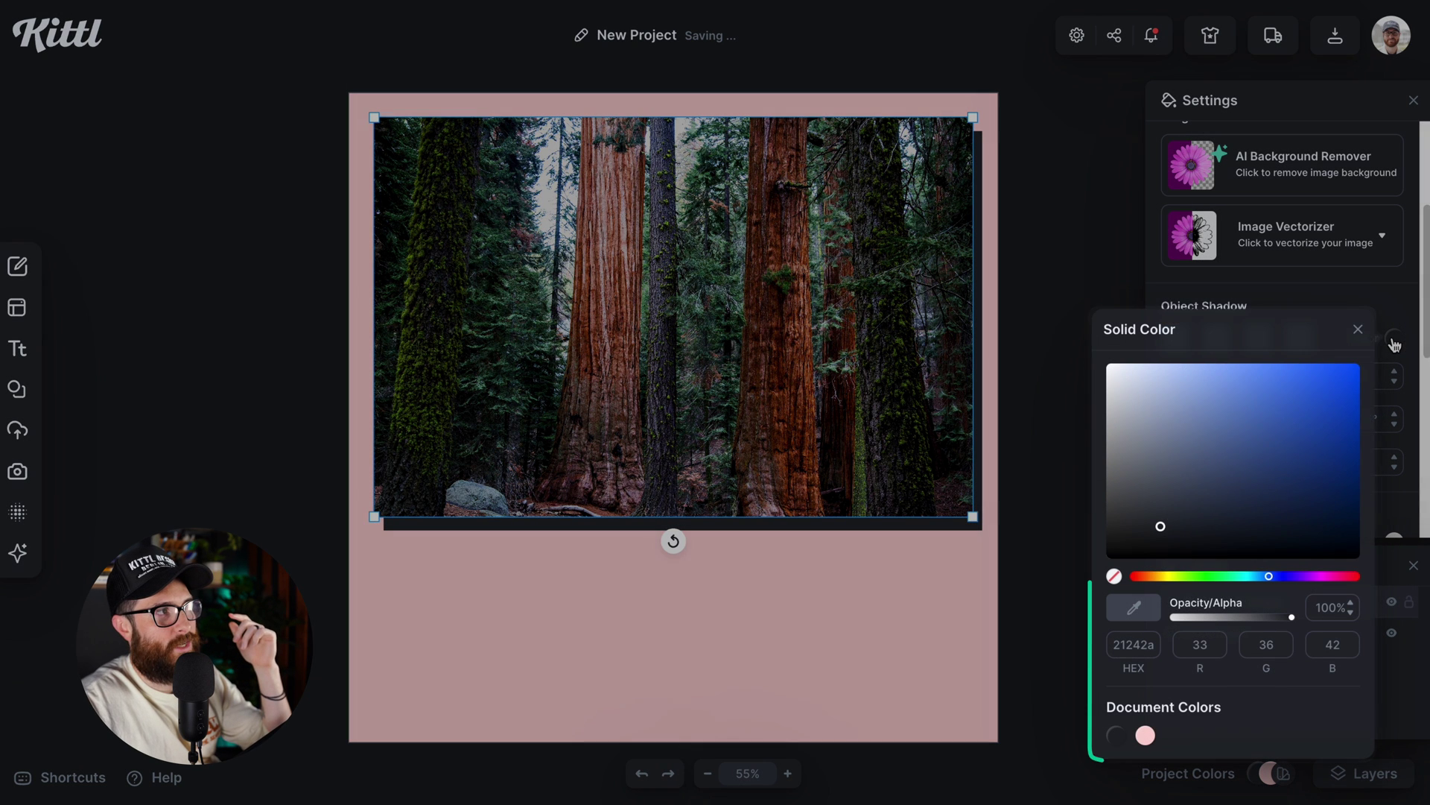
{"action": "left_click", "coordinate": [1137, 577]}
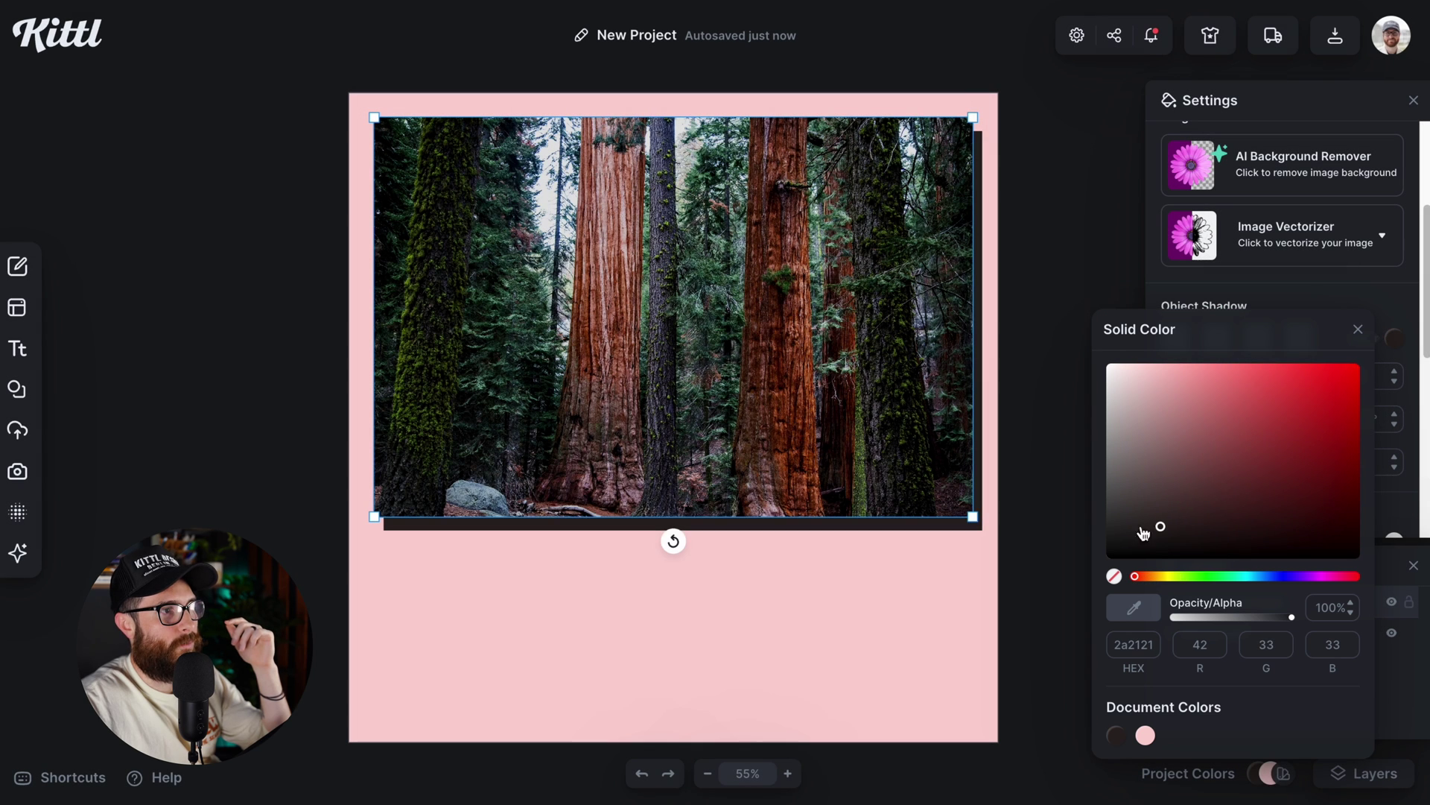
{"action": "left_click_drag", "start_coordinate": [1155, 528], "coordinate": [1302, 394]}
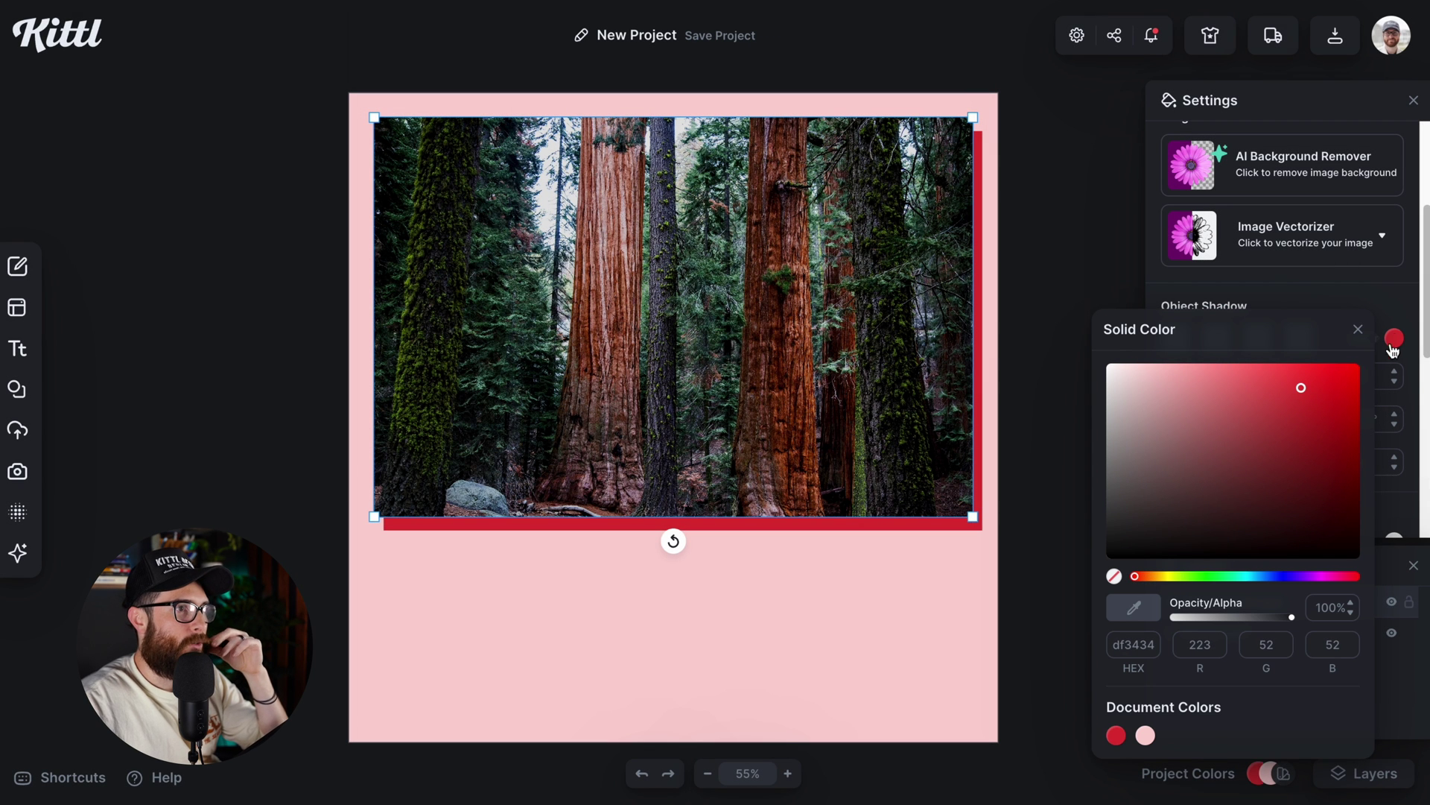
{"action": "key", "text": "Escape"}
{"action": "mouse_move", "coordinate": [1165, 472]}
{"action": "left_mouse_down"}
{"action": "mouse_move", "coordinate": [1231, 474]}
{"action": "mouse_move", "coordinate": [1155, 472]}
{"action": "left_mouse_up"}
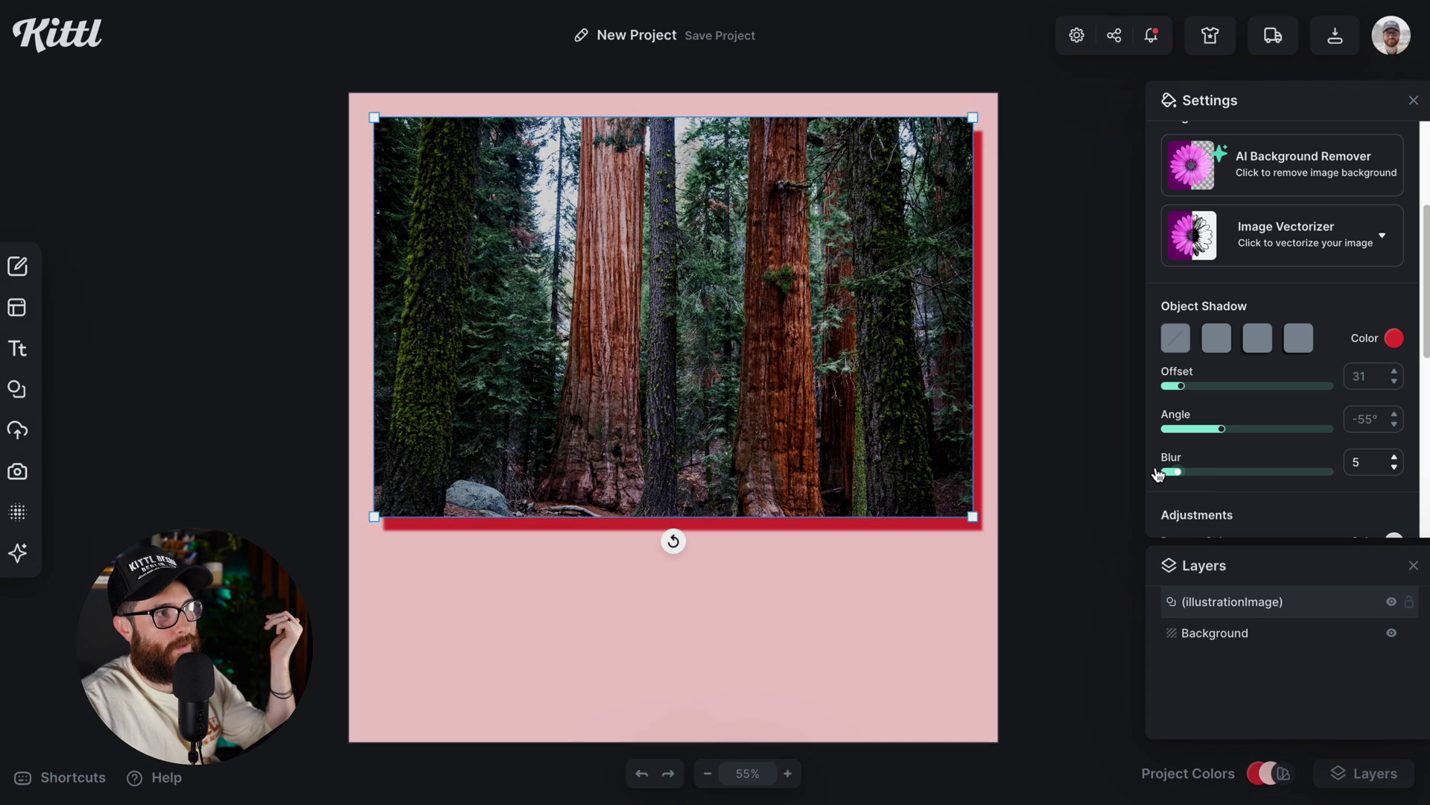
{"action": "mouse_move", "coordinate": [1220, 432]}
{"action": "left_mouse_down"}
{"action": "mouse_move", "coordinate": [1207, 435]}
{"action": "mouse_move", "coordinate": [1225, 432]}
{"action": "left_mouse_up"}
{"action": "left_click_drag", "start_coordinate": [1181, 386], "coordinate": [1178, 387]}
{"action": "left_click", "coordinate": [1045, 509]}
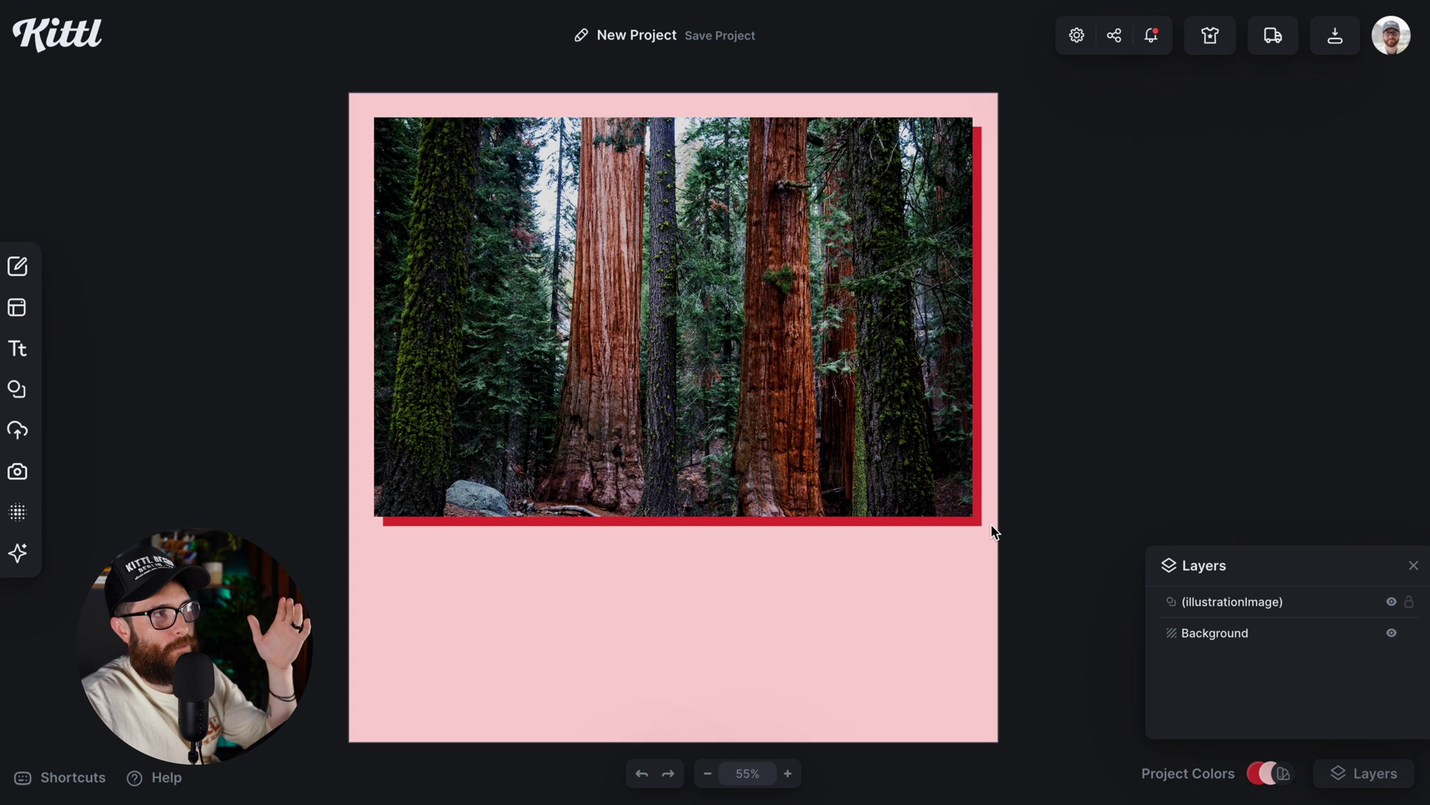